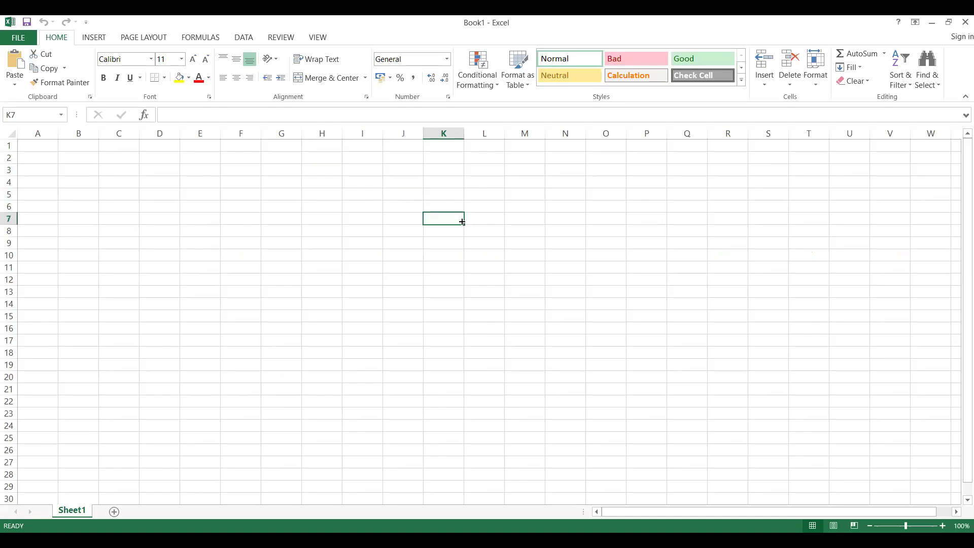
Enter CHEMICAL INDUSTRY in cell K7 and FOOD INDUSTRY in cell K8
text(CHECK)
key(BackSpace)
key(BackSpace)
key(BackSpace)
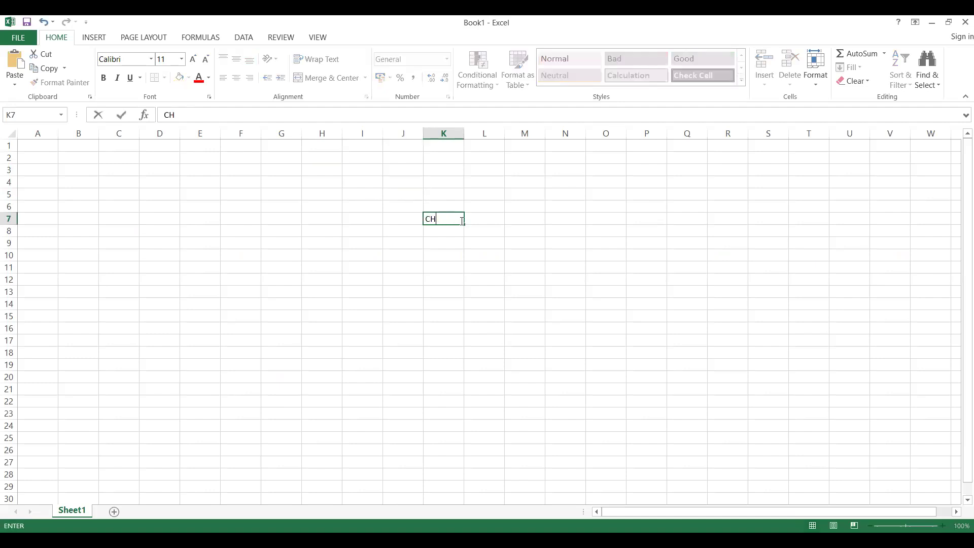
text(EMICAL INDUSTRY)
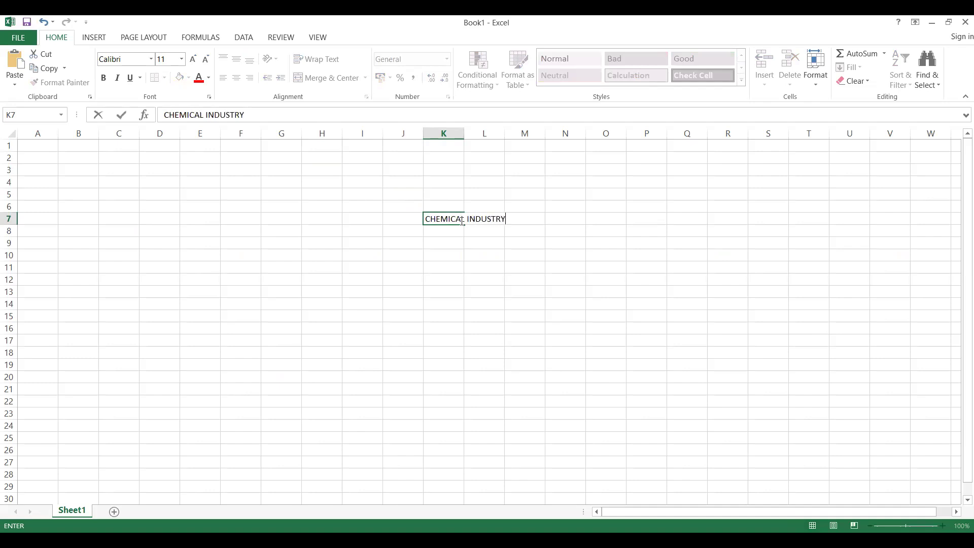
key(Return)
text(FOOD)
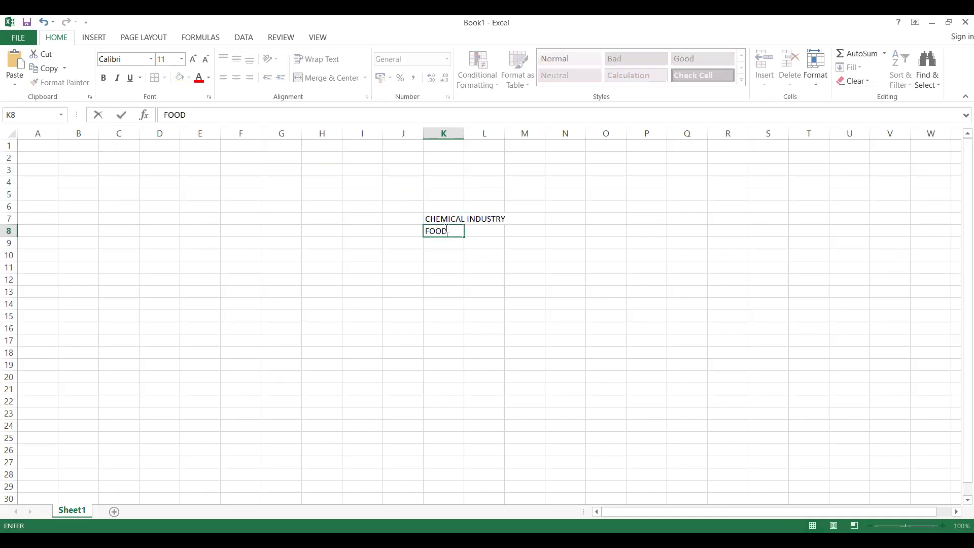
text( INDUSTRY)
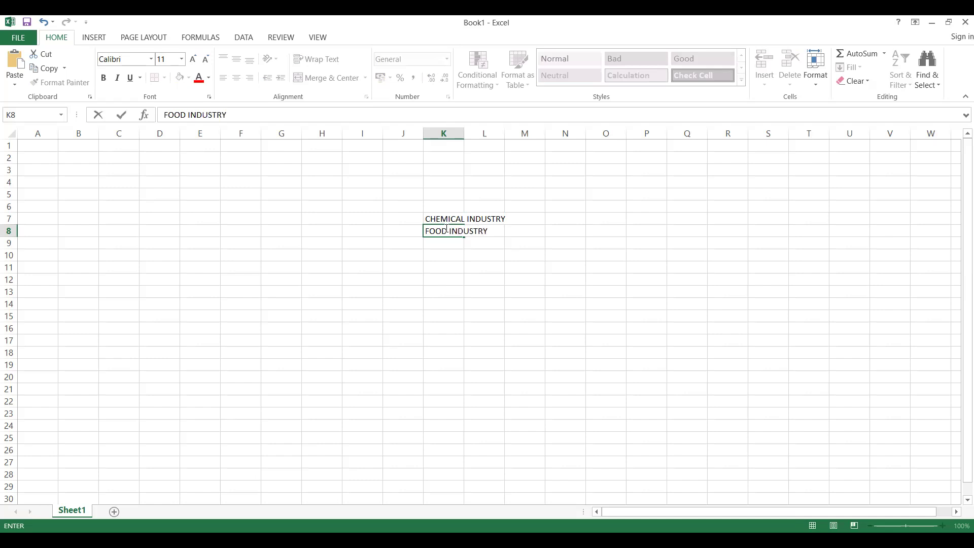
key(ctrl+Return)
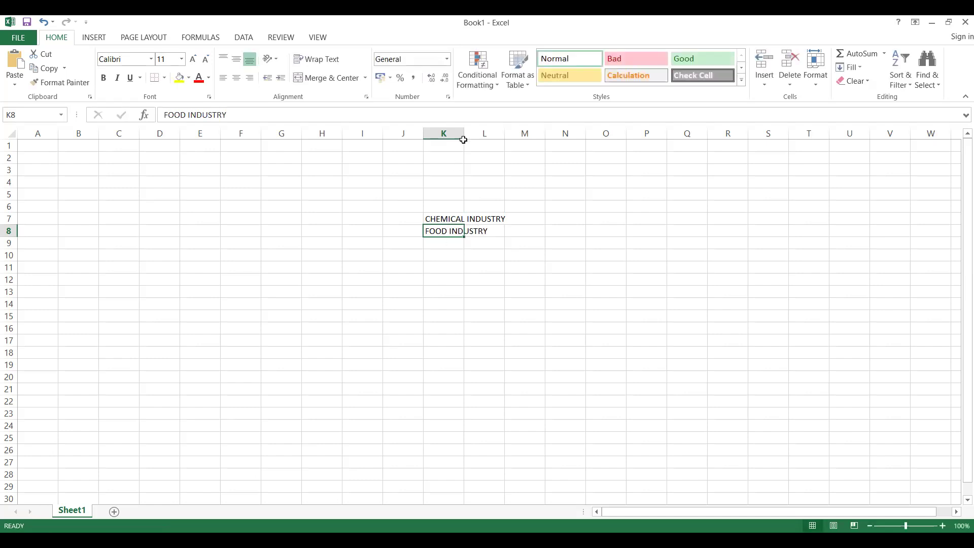
Autofit the width of column K to its text and enter PHARMA INDUSTRY in cell K9
click(462, 144)
double_click(466, 135)
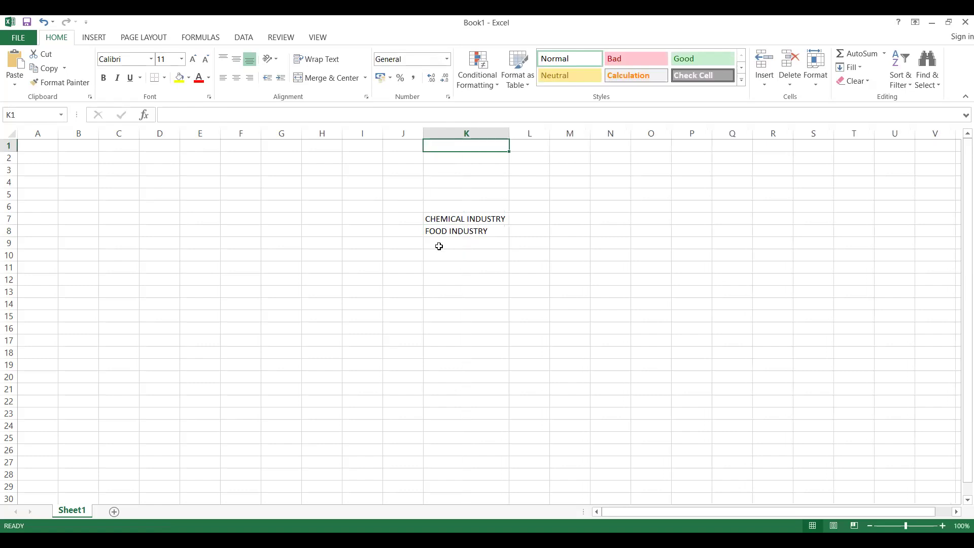
click(440, 246)
text(P)
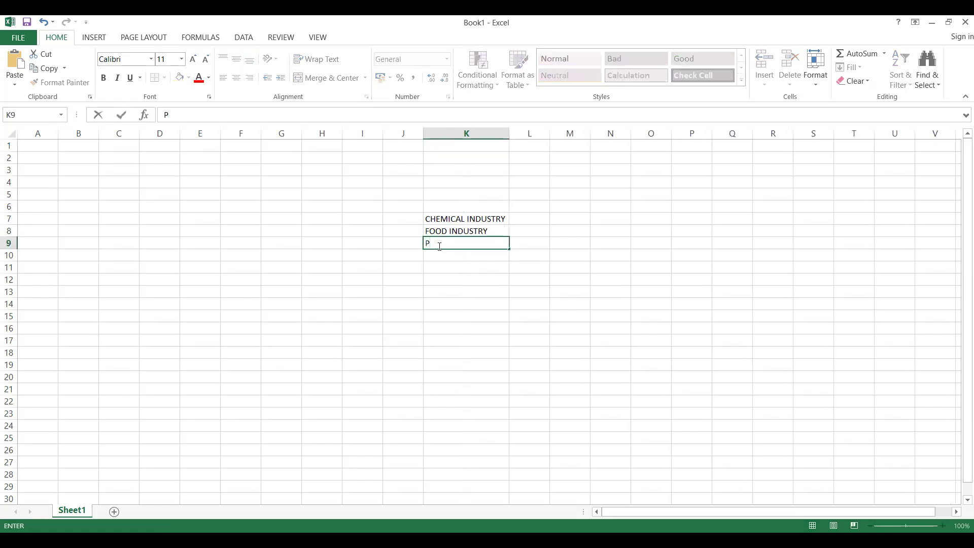
text(HARMA INDUSTR)
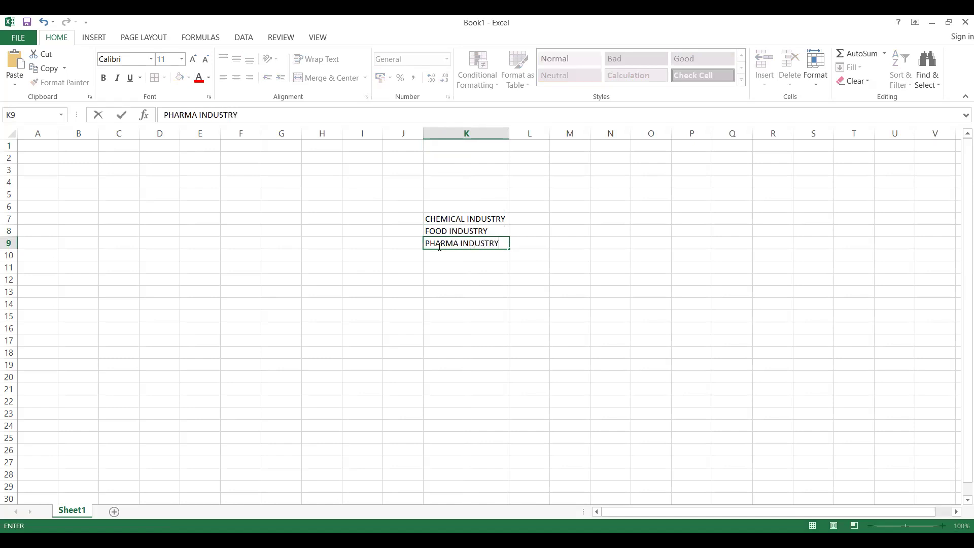
text(Y)
key(Return)
Enter the product name CROCIN in cell O11
click(616, 259)
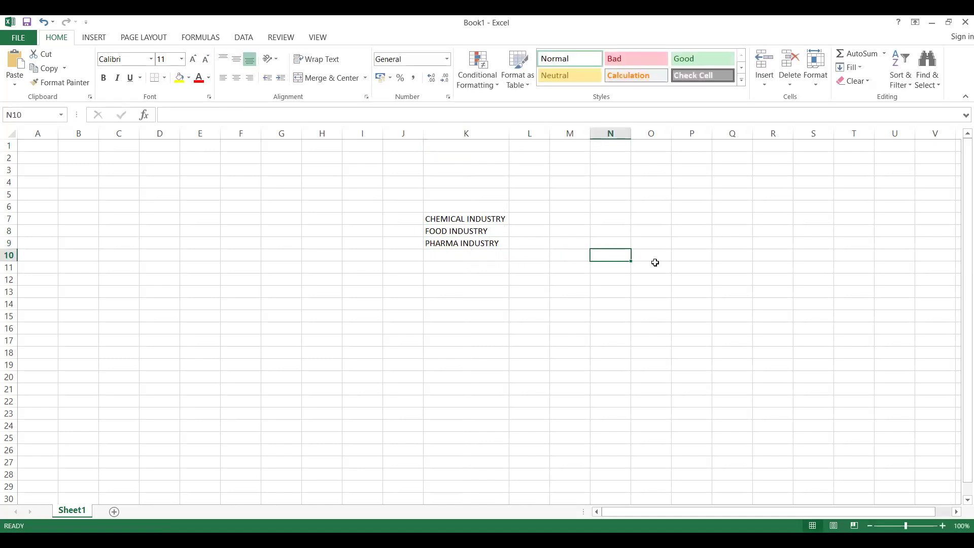
click(654, 263)
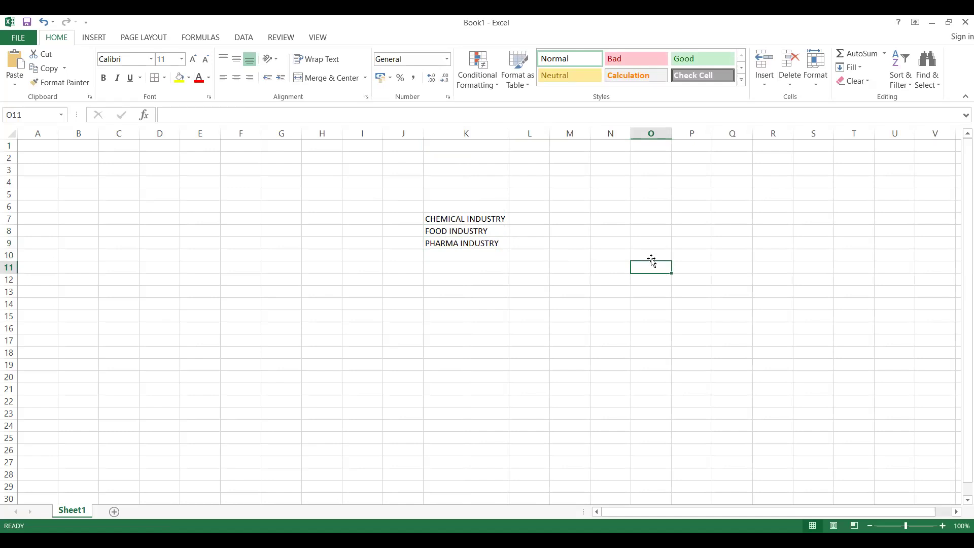
text(CROCIN)
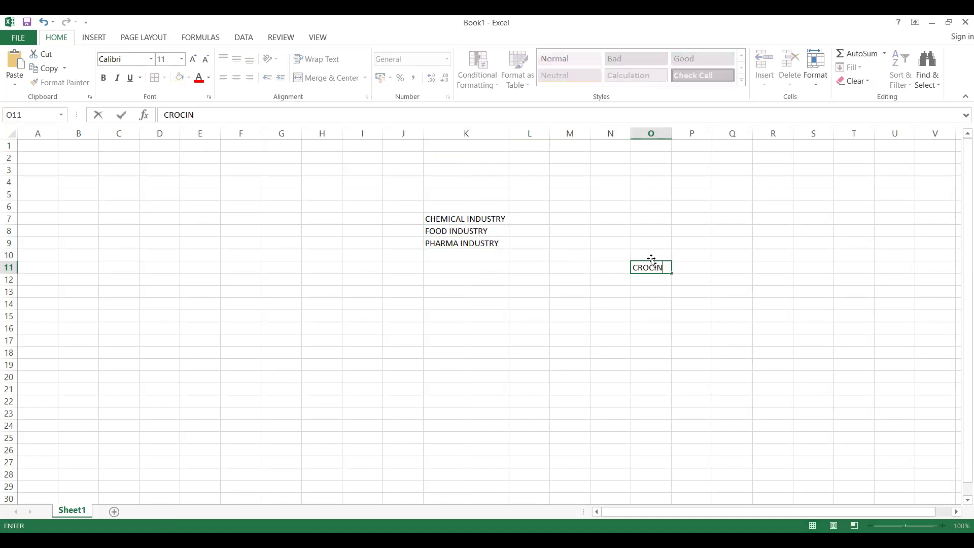
click(627, 265)
click(646, 282)
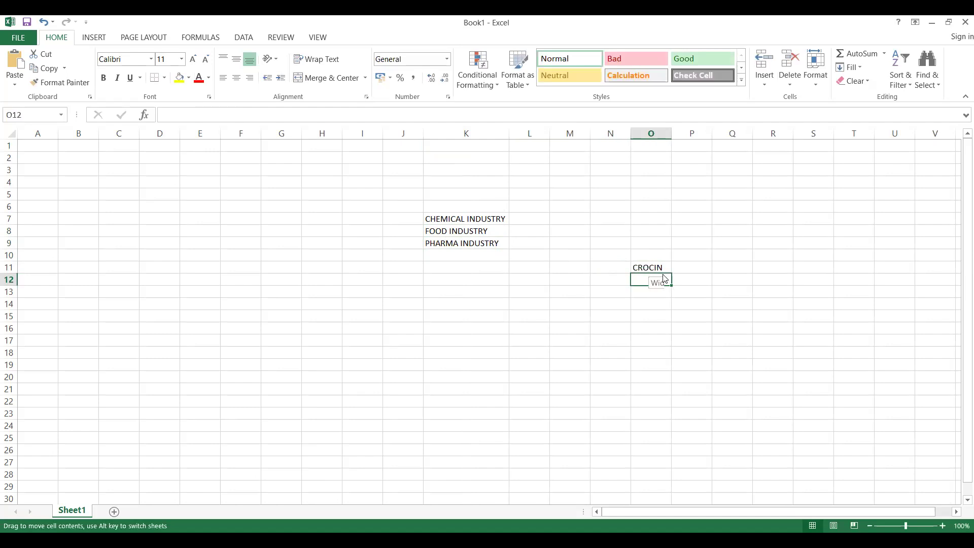
drag(659, 270, 658, 259)
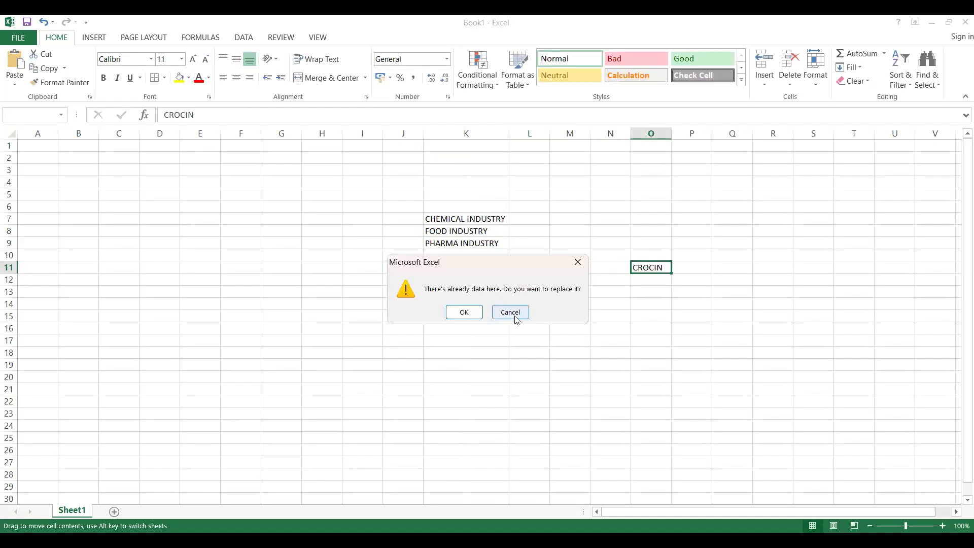
key(Escape)
click(677, 266)
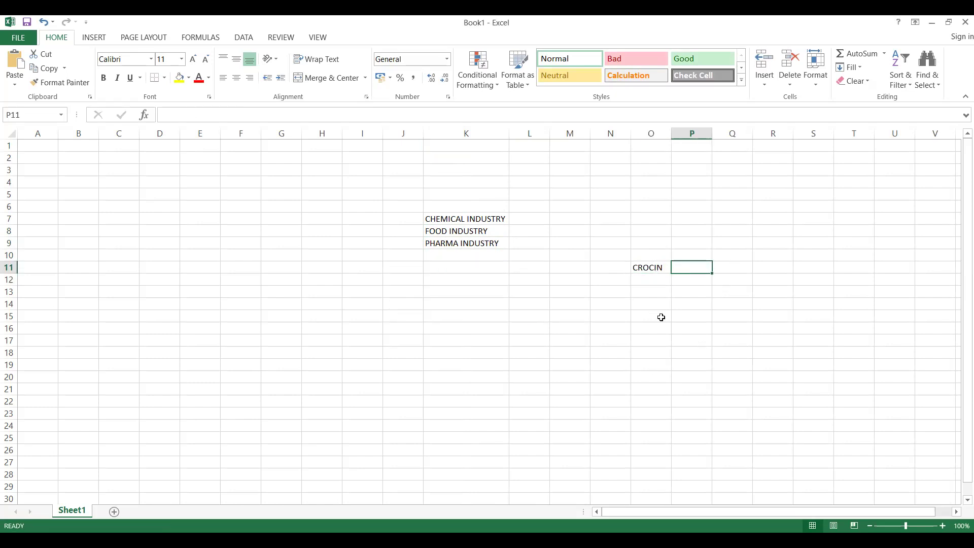
click(705, 279)
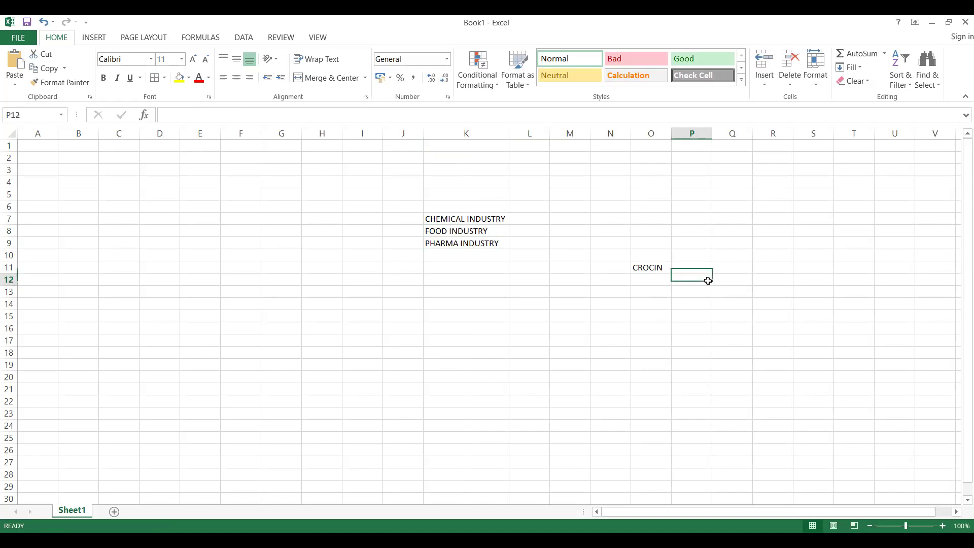
click(699, 269)
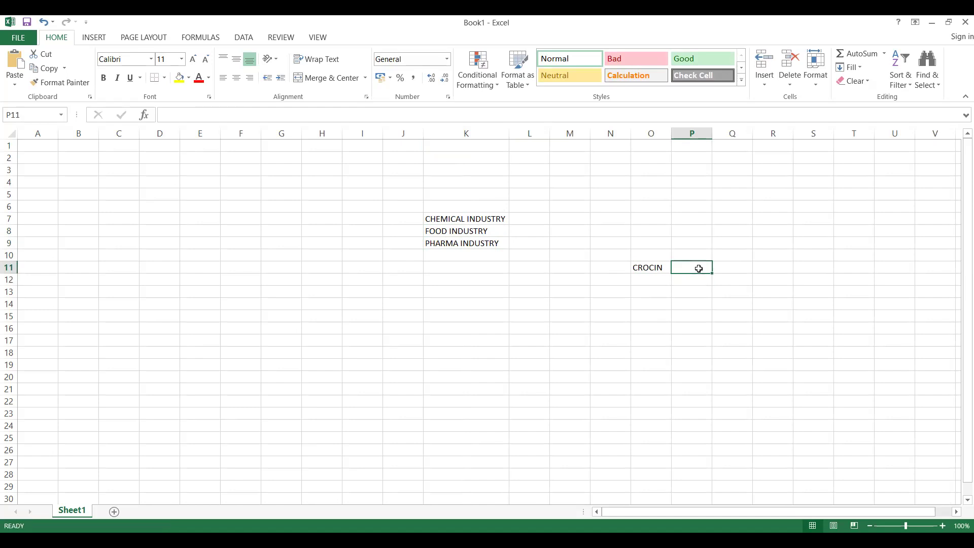
Enter the quantity 1000 in cell Q15
click(738, 316)
text(1000)
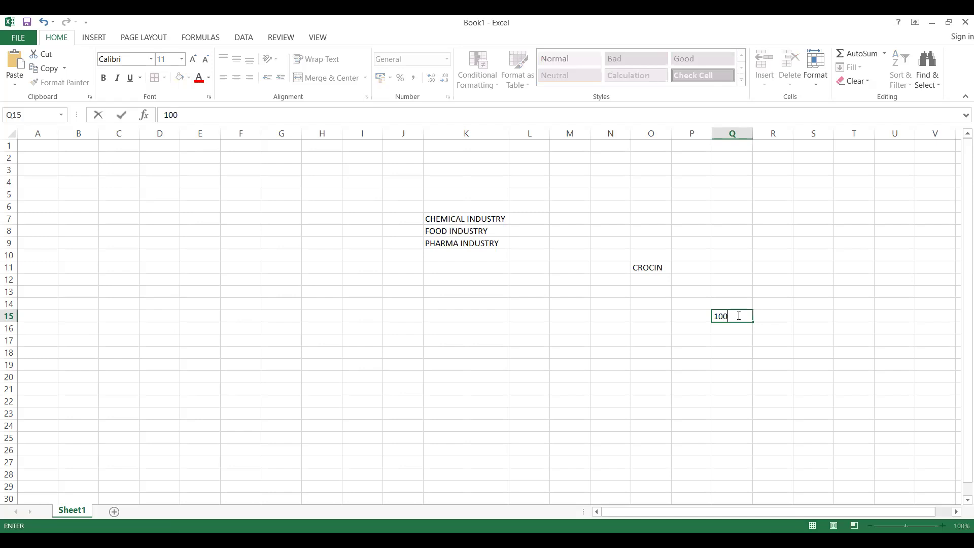
click(667, 320)
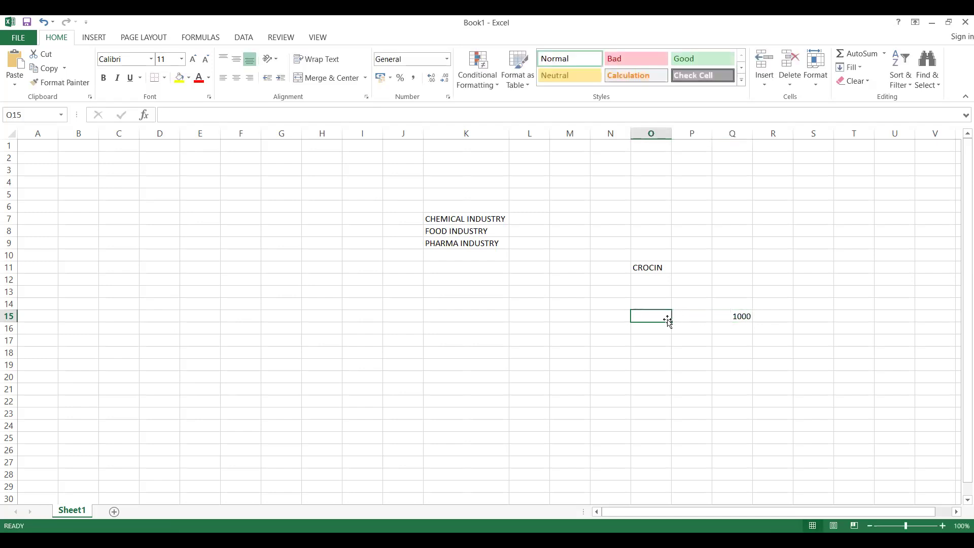
drag(726, 306, 779, 307)
click(783, 315)
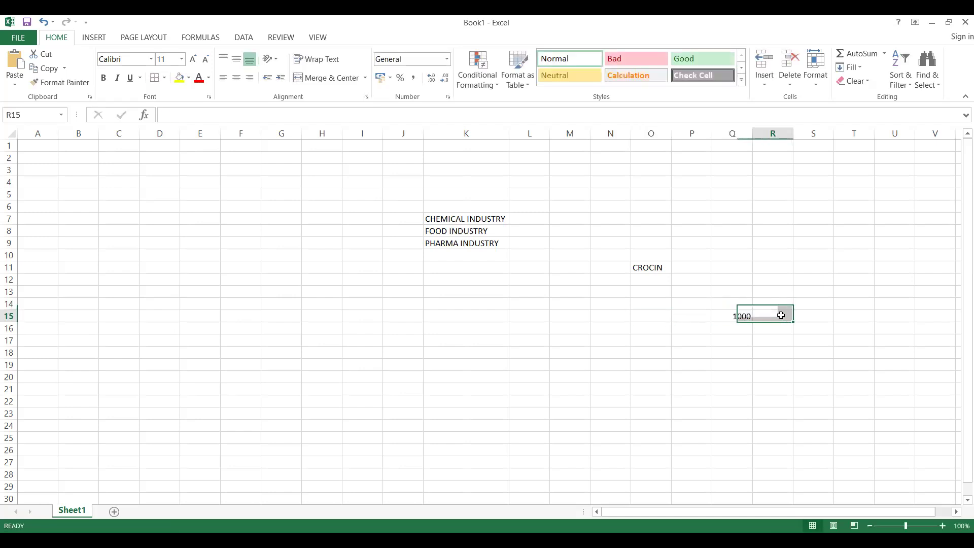
click(746, 316)
click(759, 318)
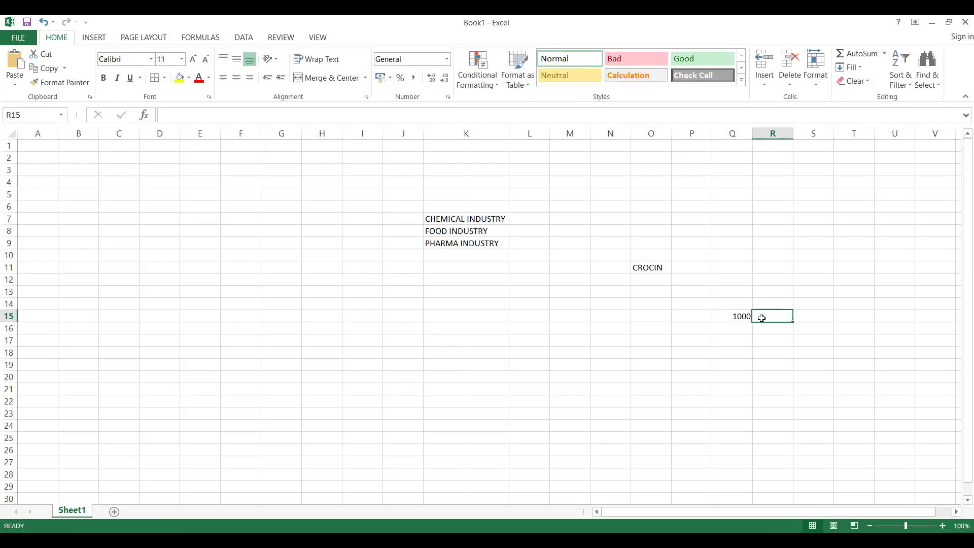
Enter the label BATCH in cell S15, on the same row as the 1000 value
click(818, 315)
text(10)
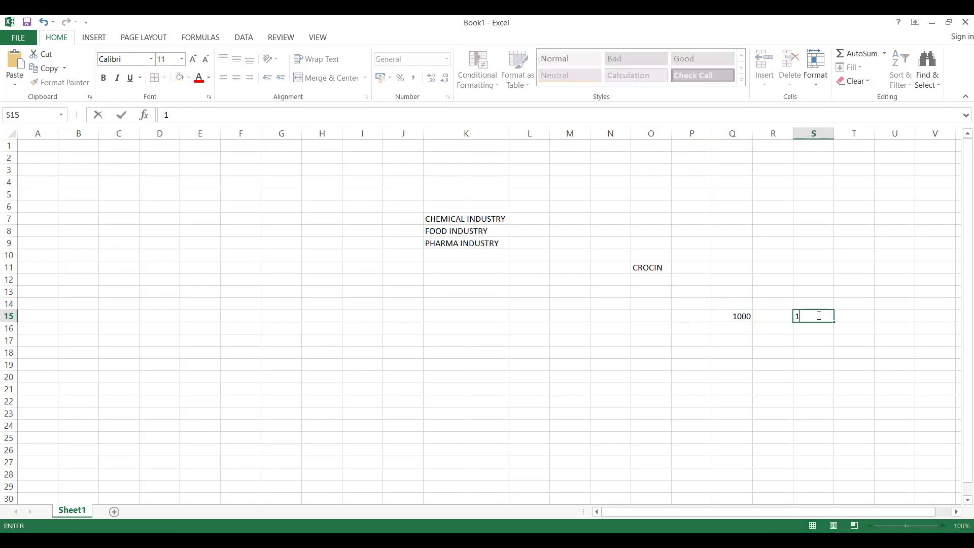
key(BackSpace)
text(BQ)
key(BackSpace)
text(ACTHC)
key(BackSpace)
key(BackSpace)
key(BackSpace)
key(BackSpace)
text(TCH)
click(808, 340)
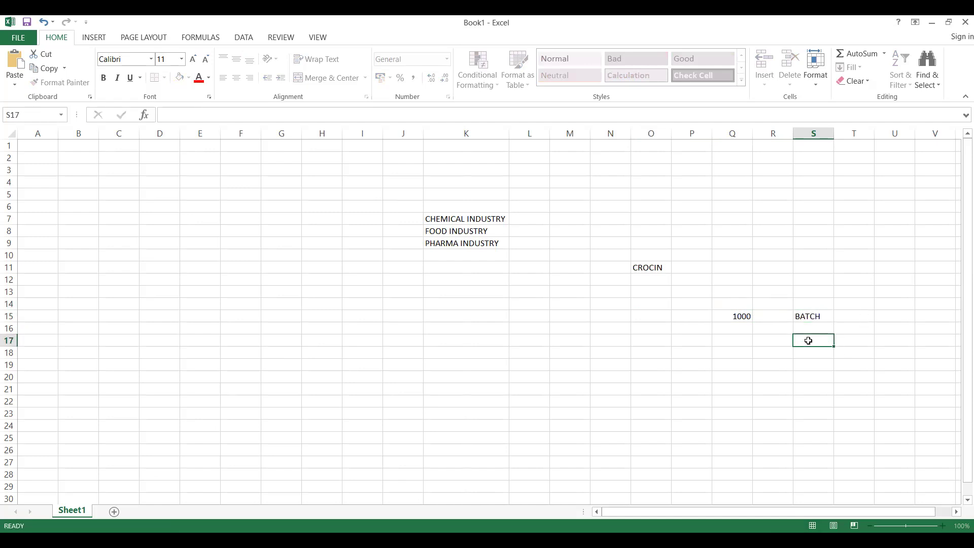
Enter the batch attributes MFG DATE in cell T16 and GR DATE in cell T17
click(854, 327)
text(MA)
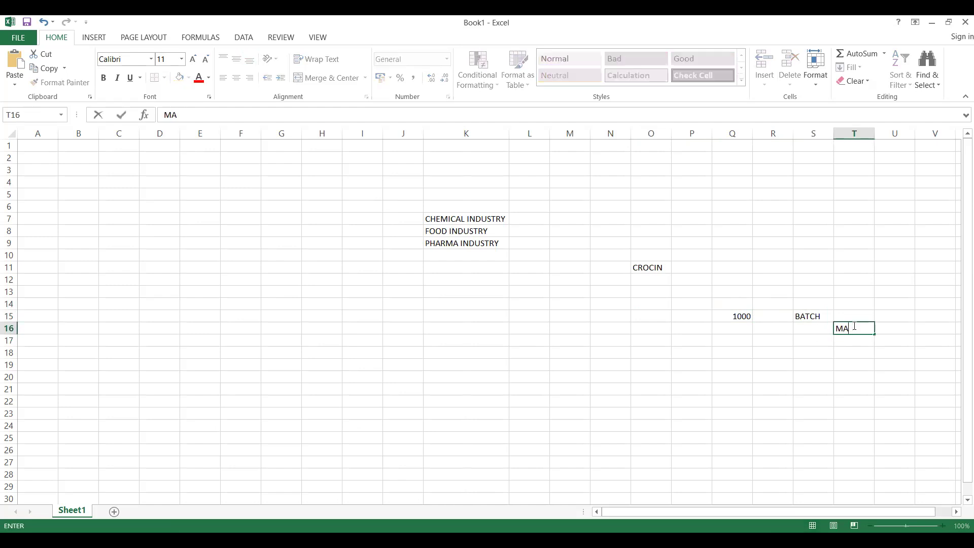
key(BackSpace)
text(FG DATE)
click(854, 341)
text(GR DAT)
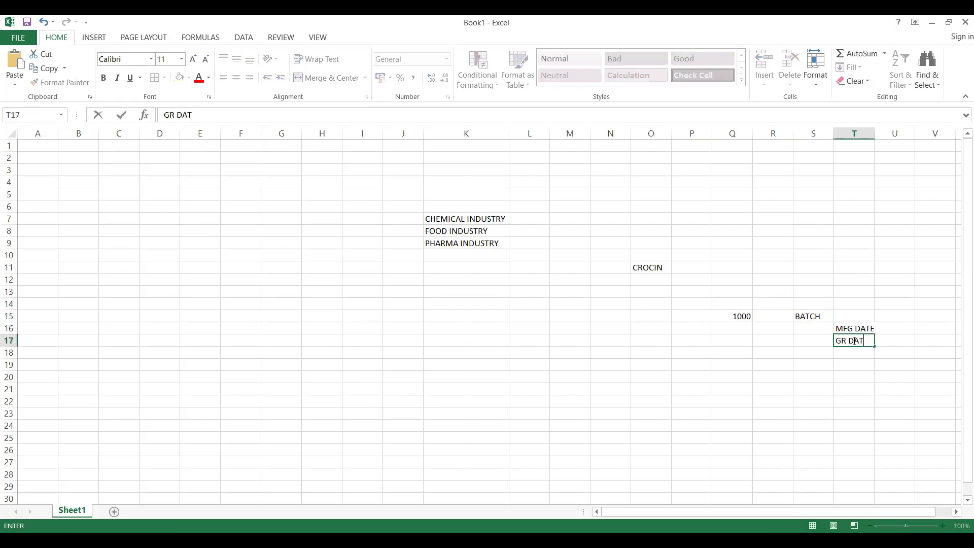
text(E)
key(Return)
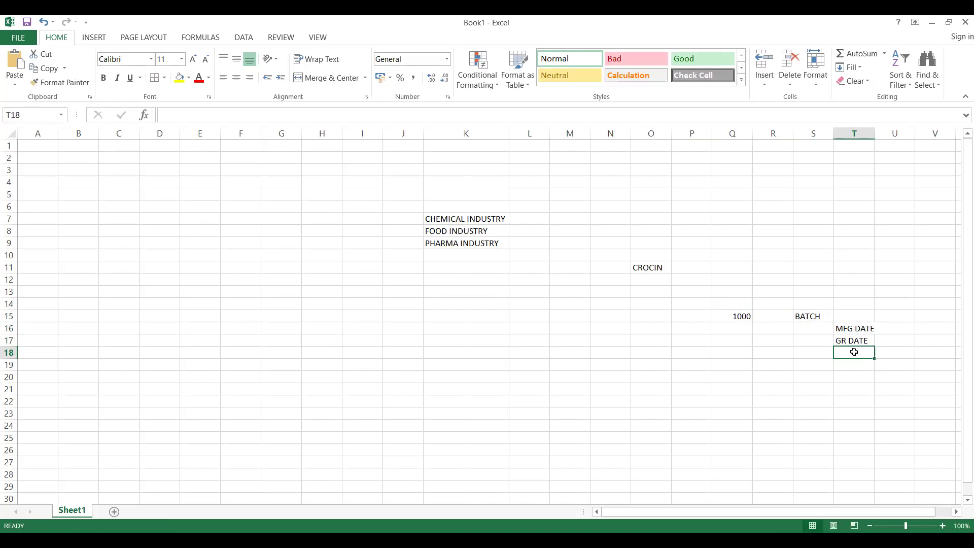
Add EXPIRY DATE in cell T18 and SHELF LIFE in cell T19 below the other batch attributes
text(EXPIRY)
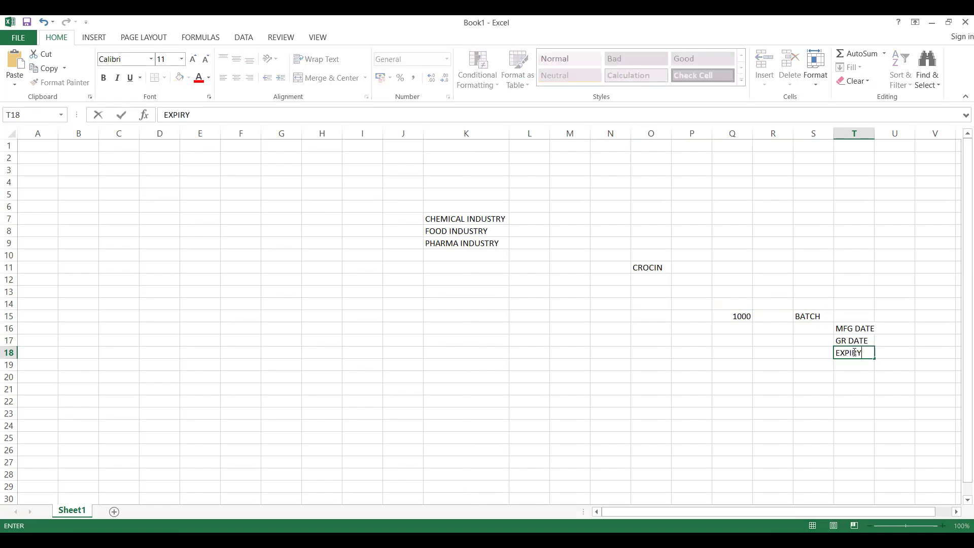
text( DATE)
key(Return)
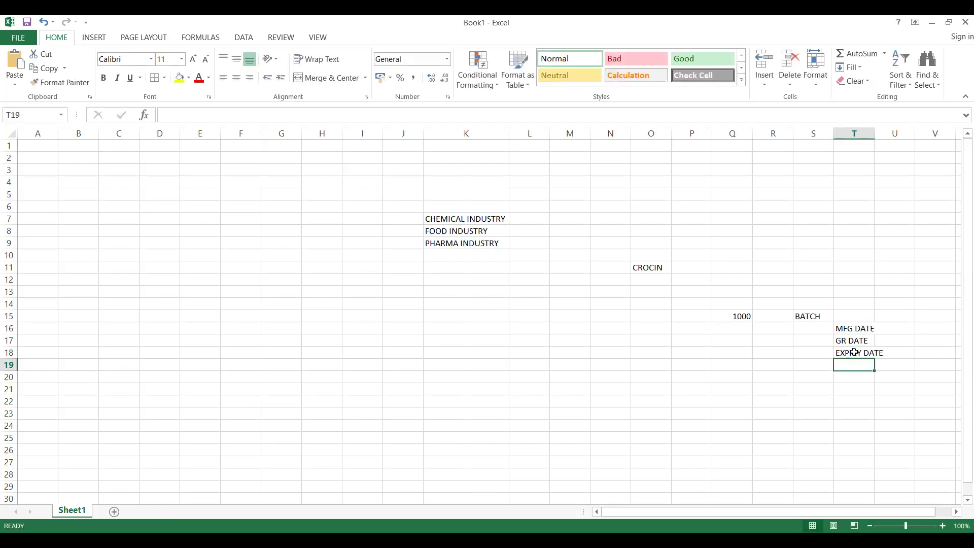
text(SHE)
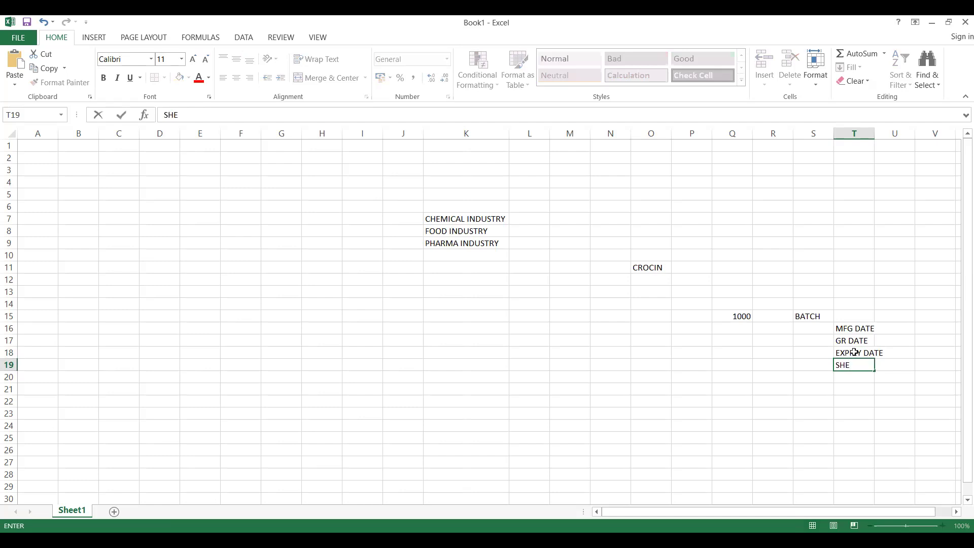
text(ELF LIFE)
click(835, 387)
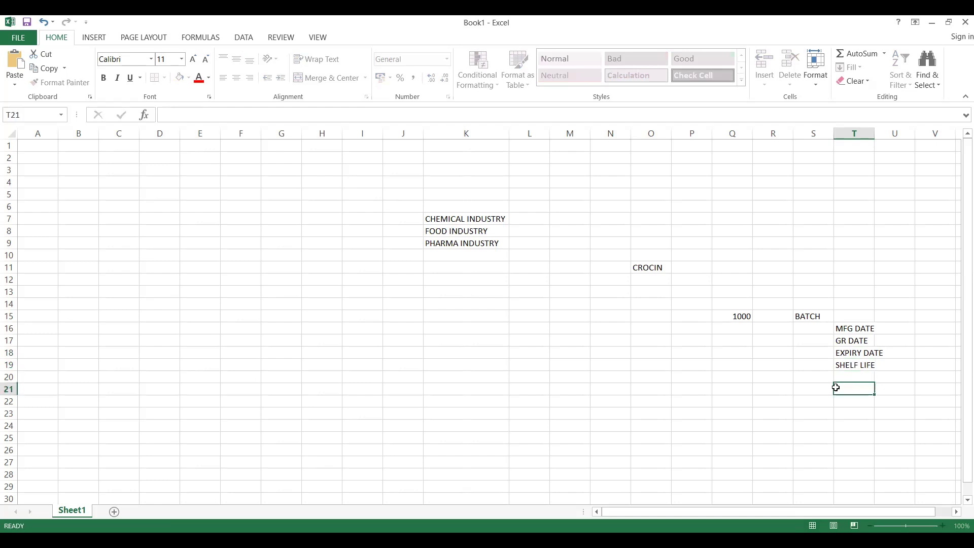
Enter the dates 27.10.2024 in cell R23 and 28.10.2024 in cell R24
click(770, 415)
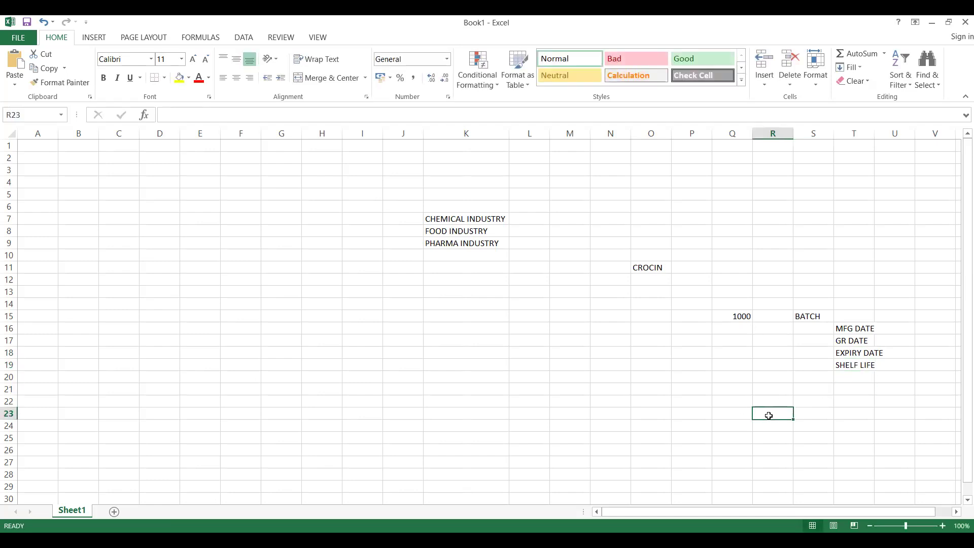
text(27.10)
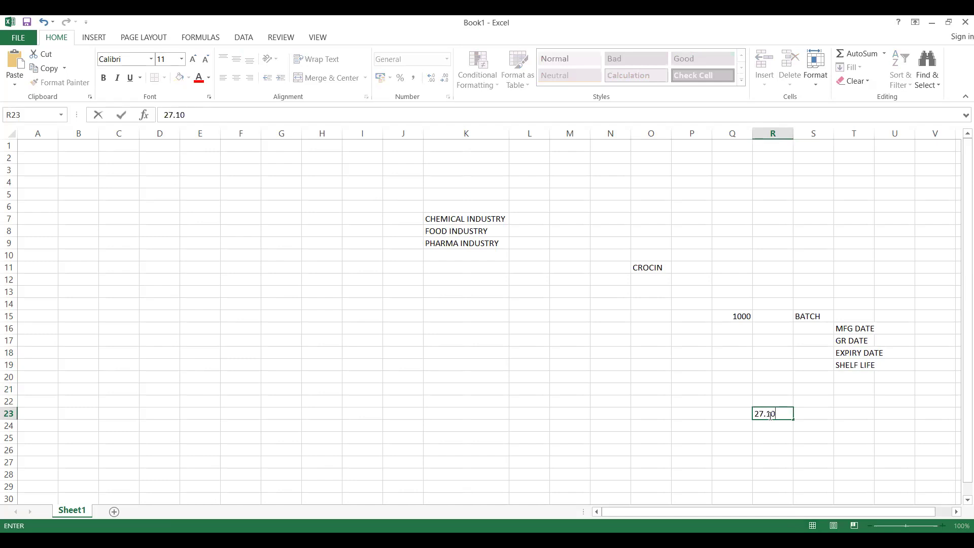
text(.2024)
click(762, 449)
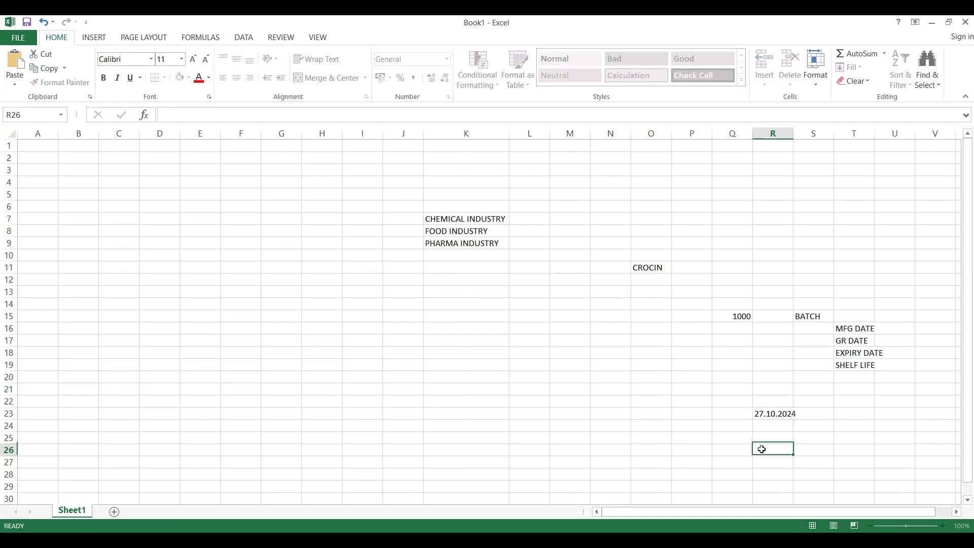
click(768, 414)
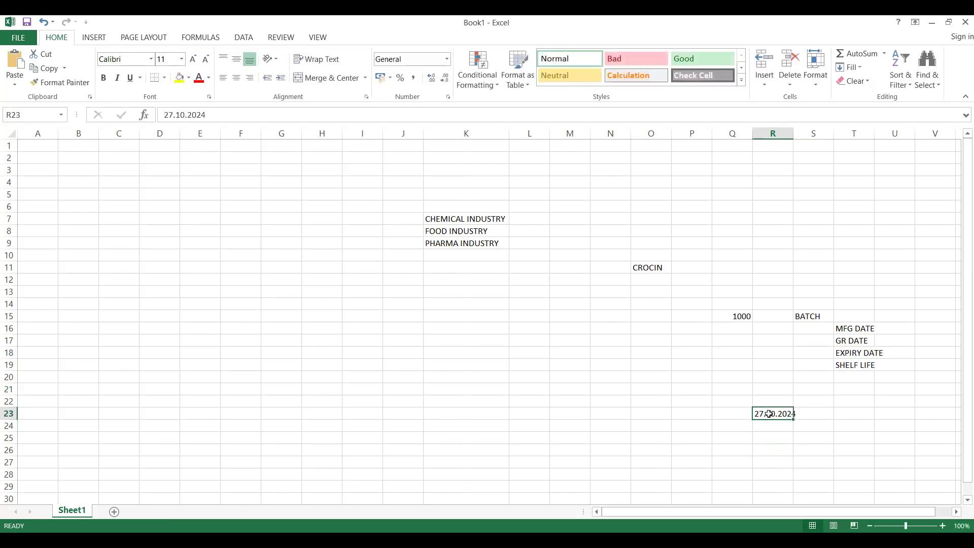
click(766, 426)
text(28.)
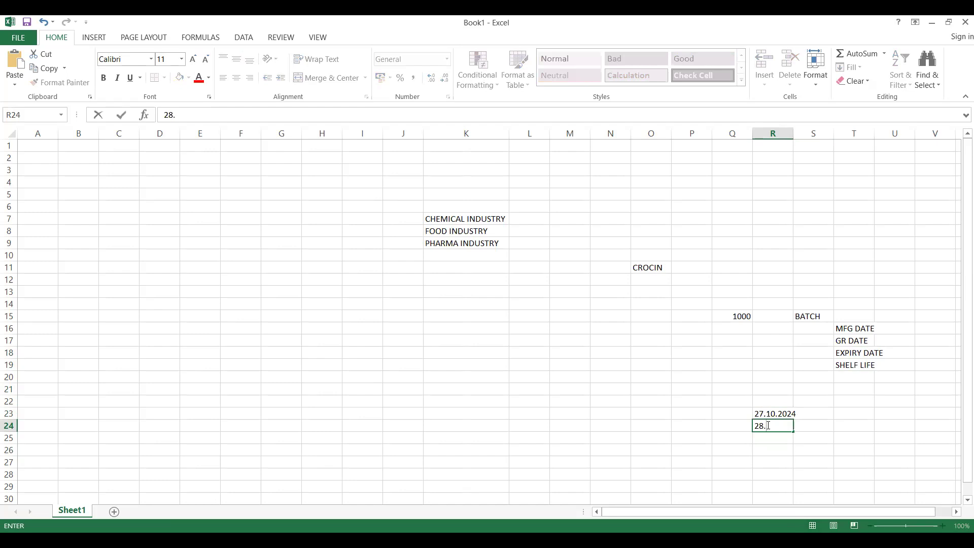
text(10.2024)
click(731, 420)
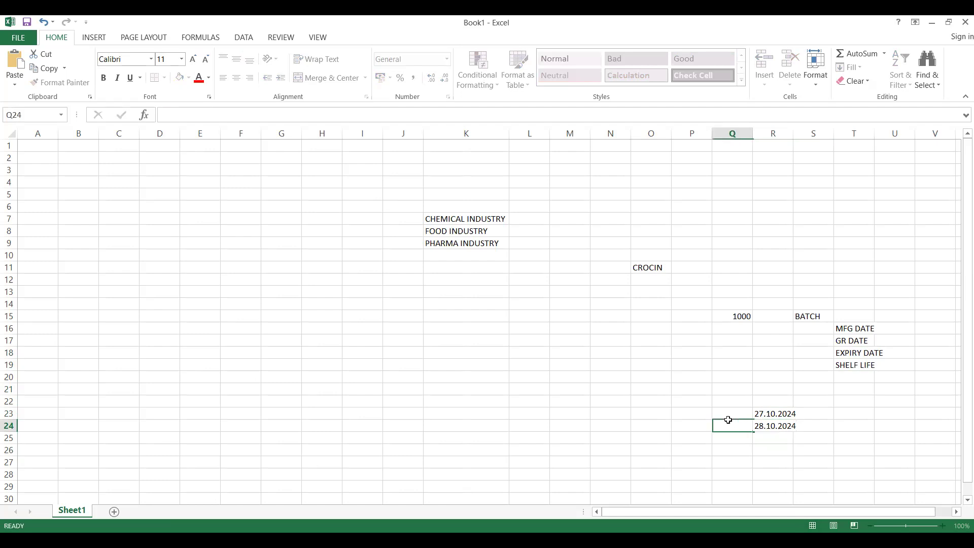
Enter 2 YEARS in cell T23, on the same row as the date 27.10.2024
click(804, 411)
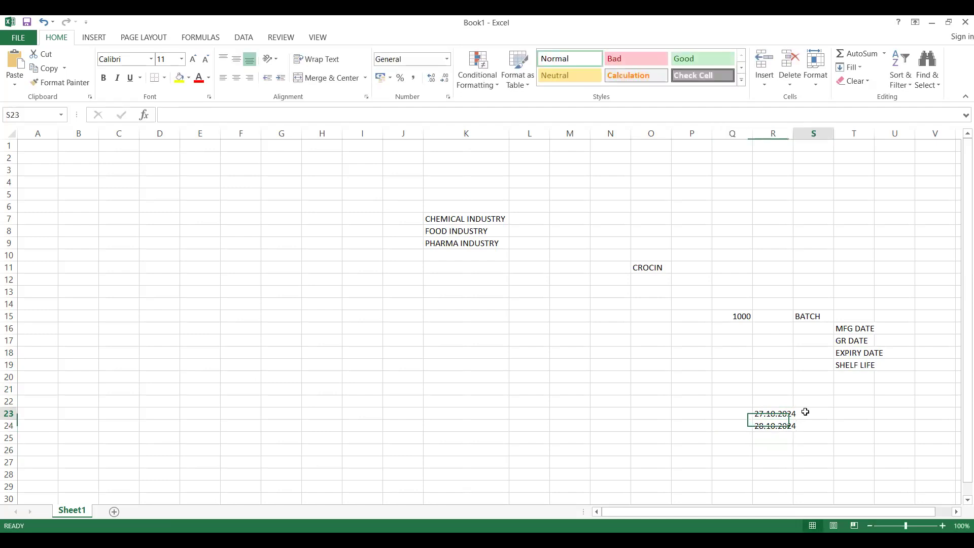
click(861, 413)
text(2)
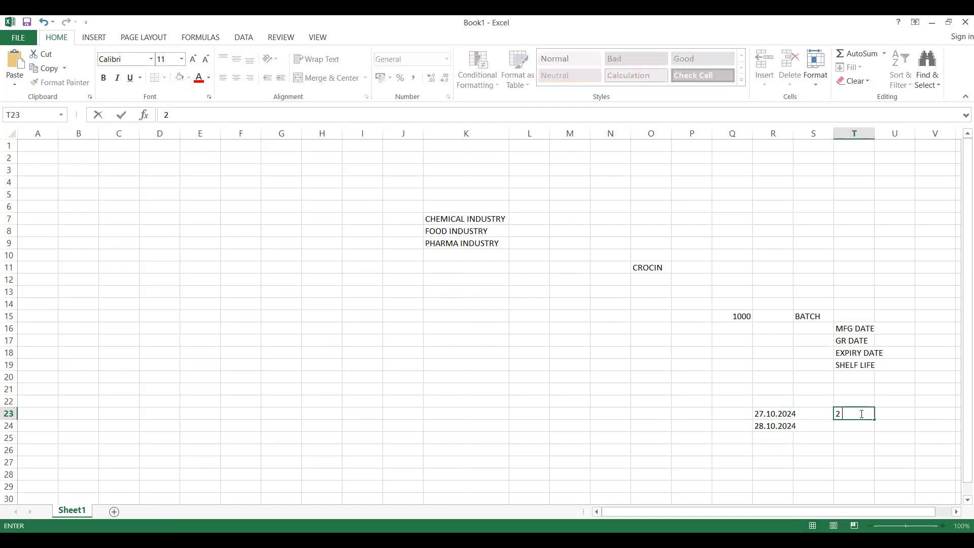
text( YEARS)
click(848, 428)
click(790, 435)
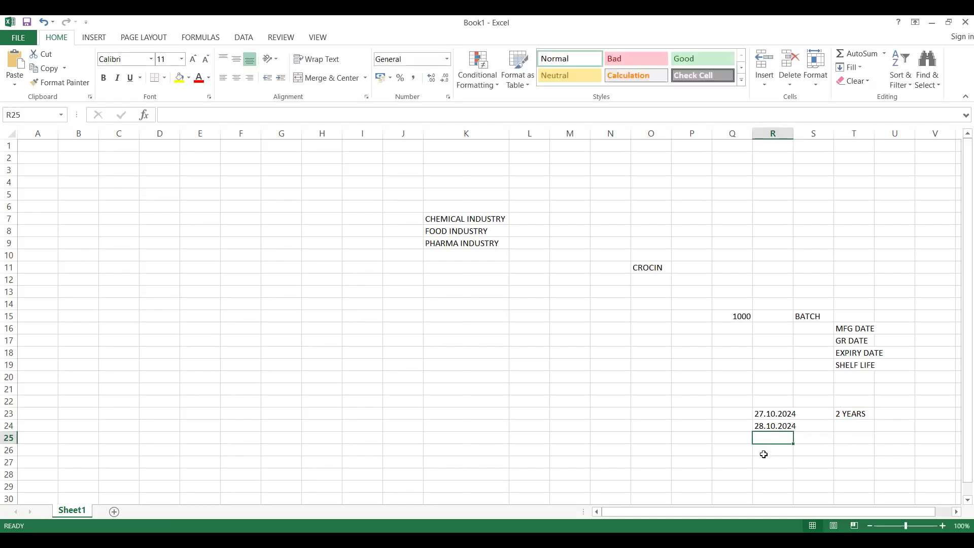
Copy the date from cell R23 into U23 and change its year so that it reads 27.10.2026
click(767, 415)
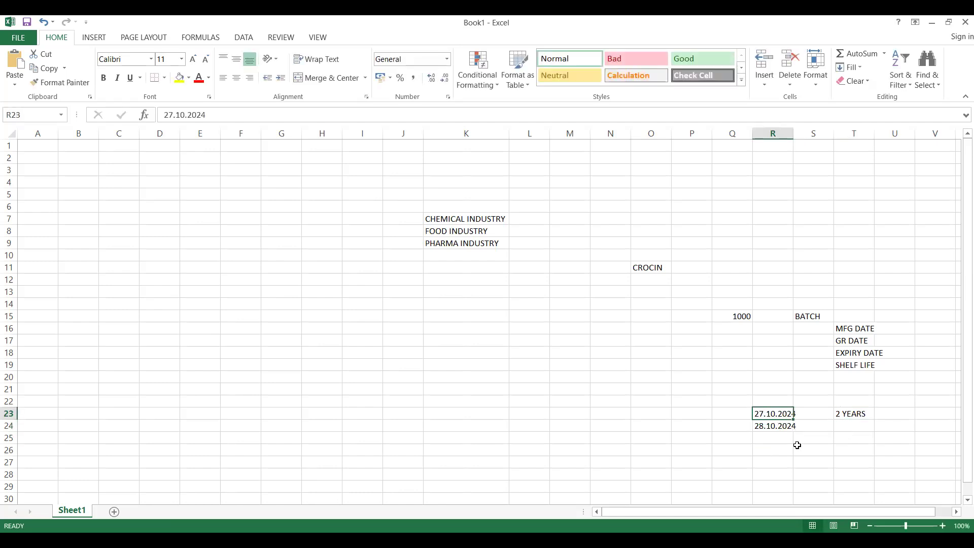
key(ctrl+c)
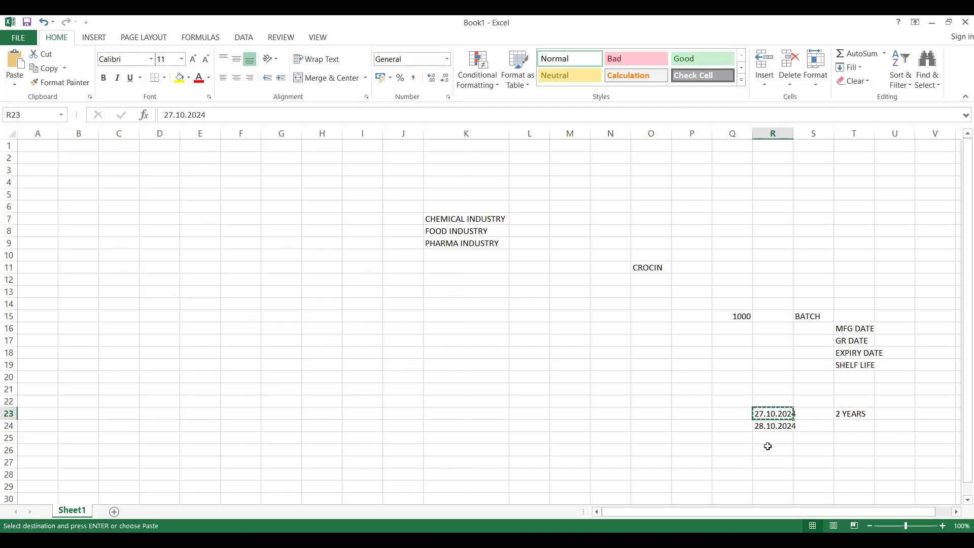
key(Down)
key(Down)
key(Right)
key(Right)
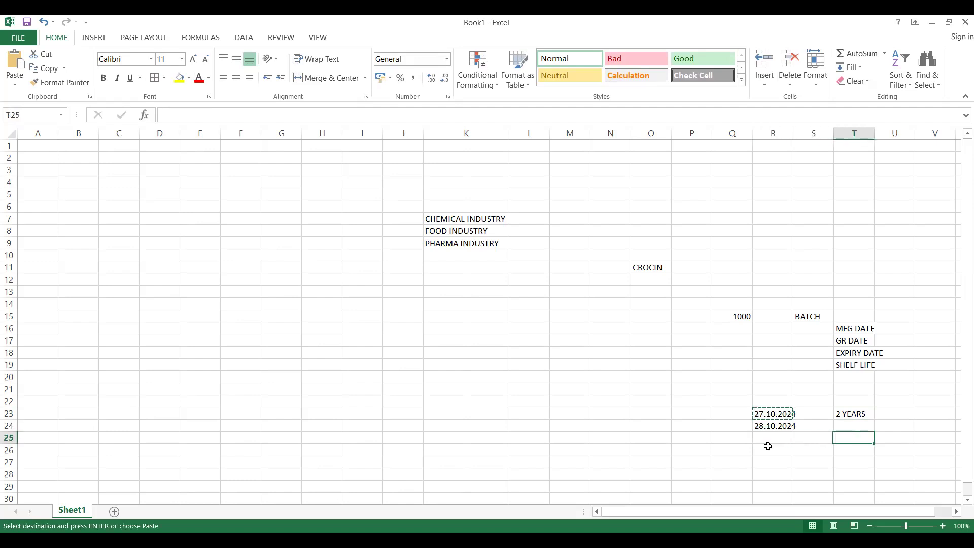
key(Right)
key(Up)
key(Up)
key(ctrl+v)
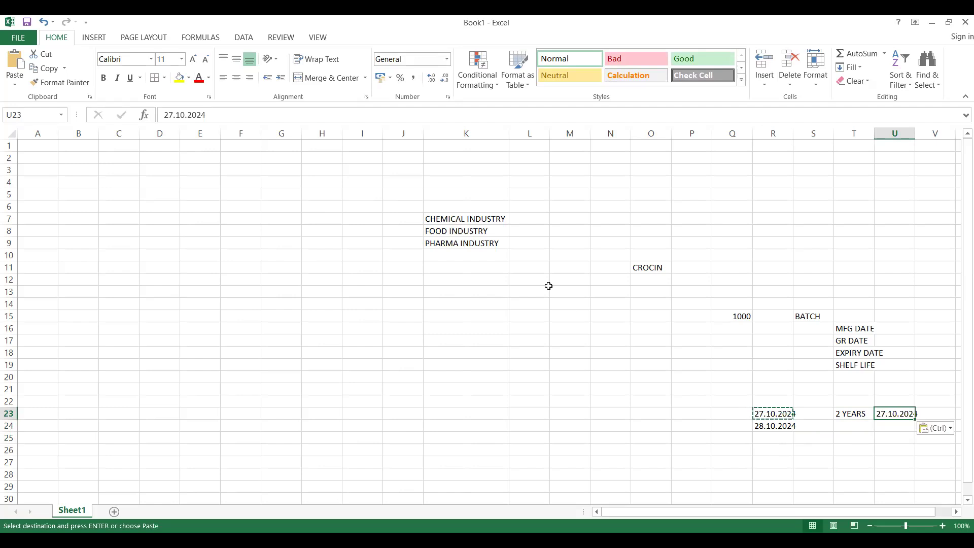
click(215, 112)
key(BackSpace)
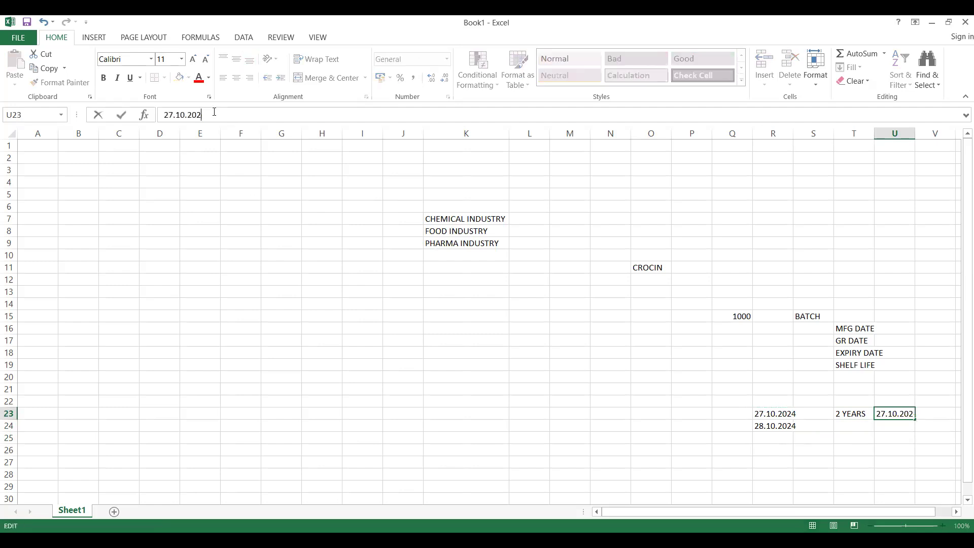
text(6)
Enter the date 28.10.2026 in cell U24, on the same row as 28.10.2024
click(762, 431)
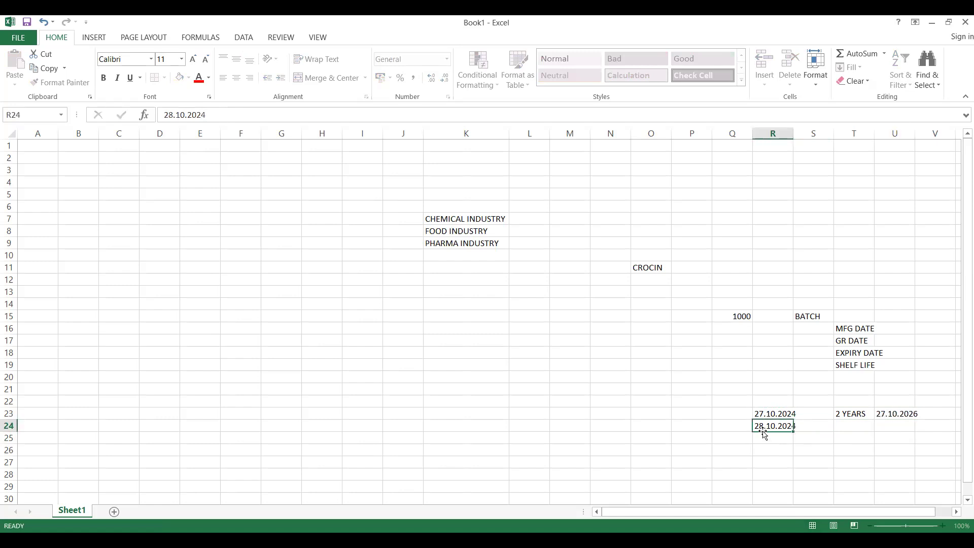
click(887, 425)
text(28)
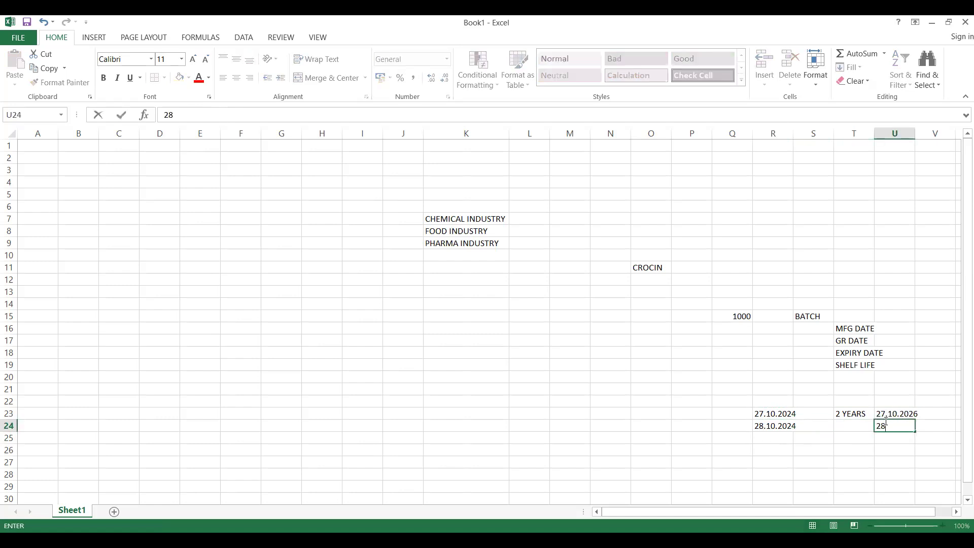
text(.10.2026)
click(887, 450)
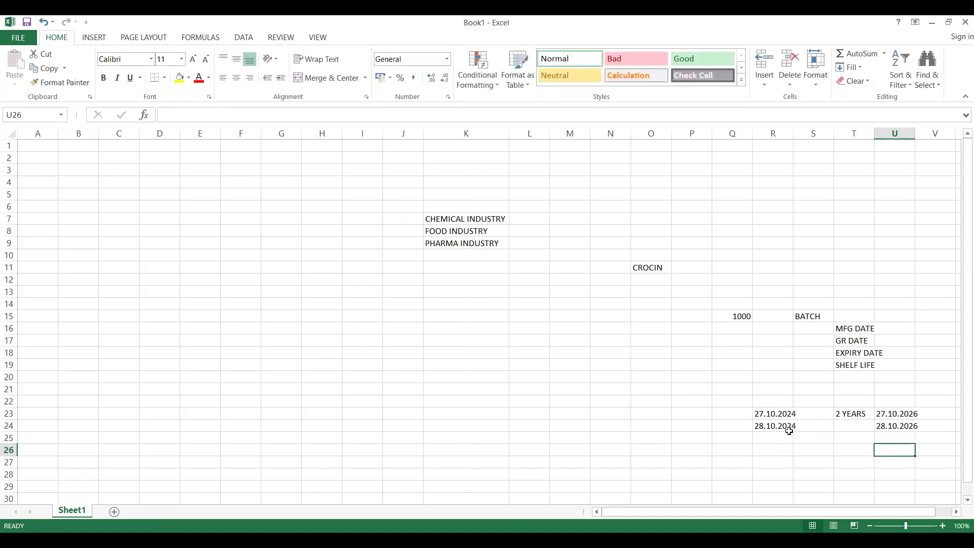
click(733, 221)
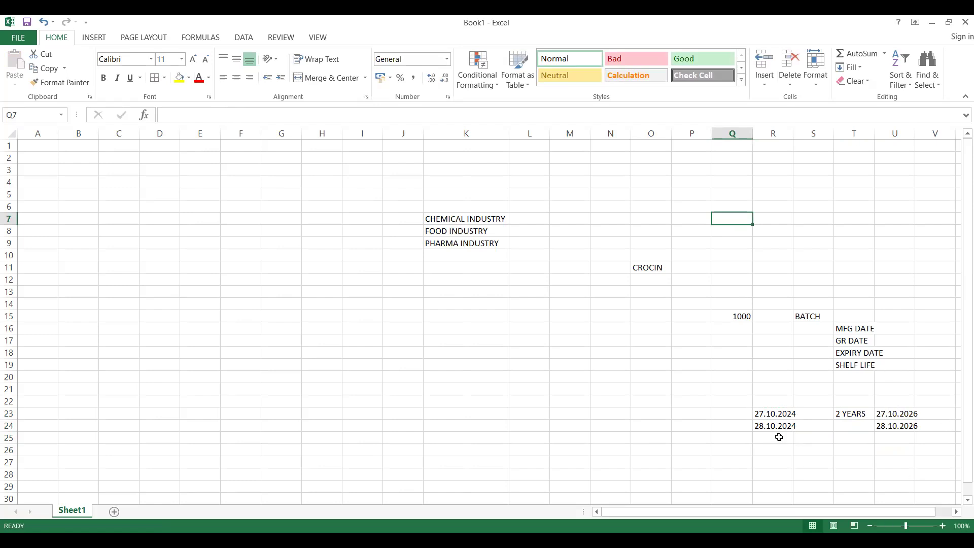
click(717, 317)
click(647, 278)
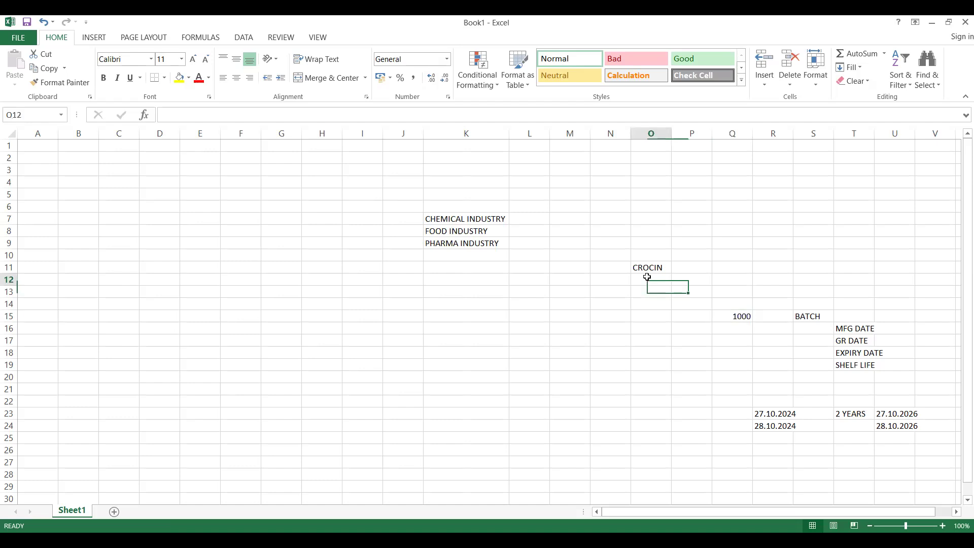
click(608, 288)
click(605, 276)
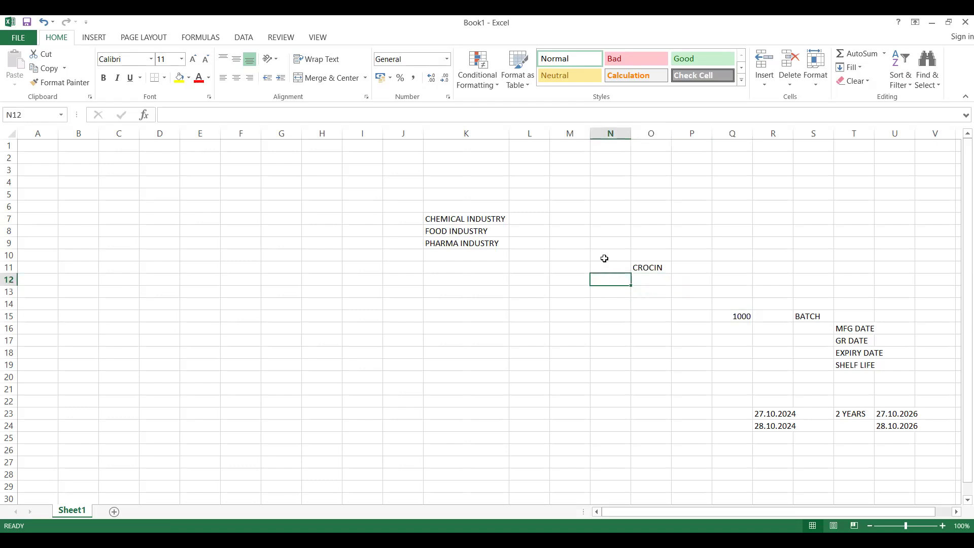
click(603, 256)
click(647, 267)
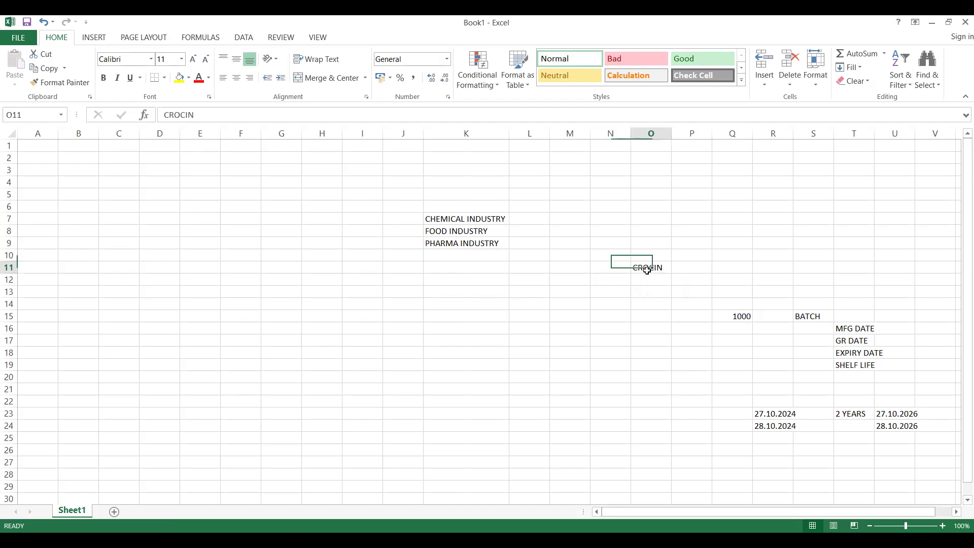
click(606, 278)
click(635, 269)
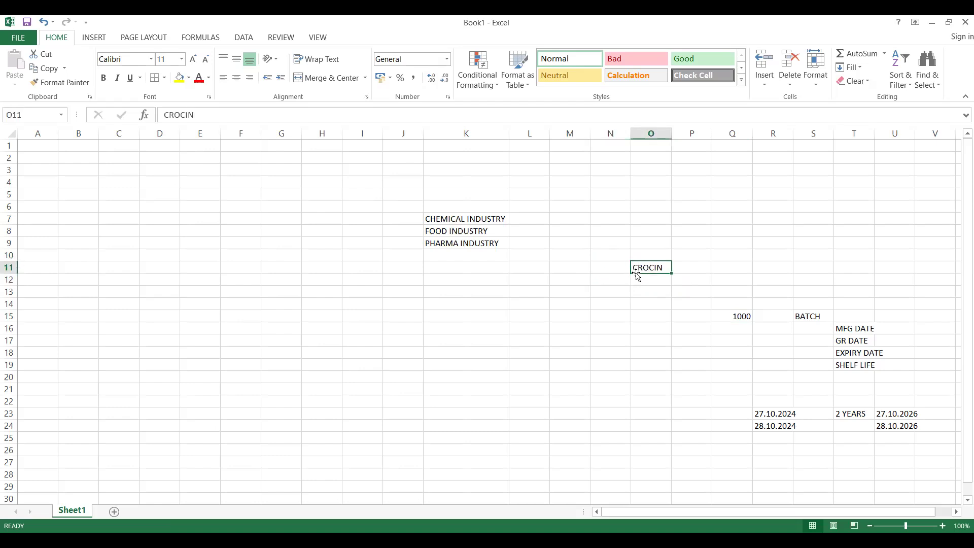
click(584, 297)
click(640, 283)
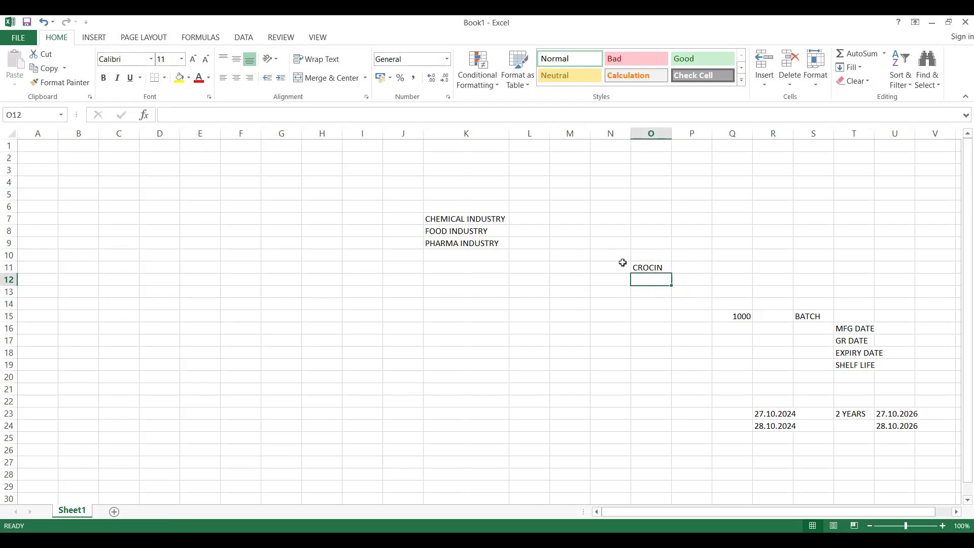
Enter the company name RAMBAXY in cell O10, directly above CROCIN
click(642, 257)
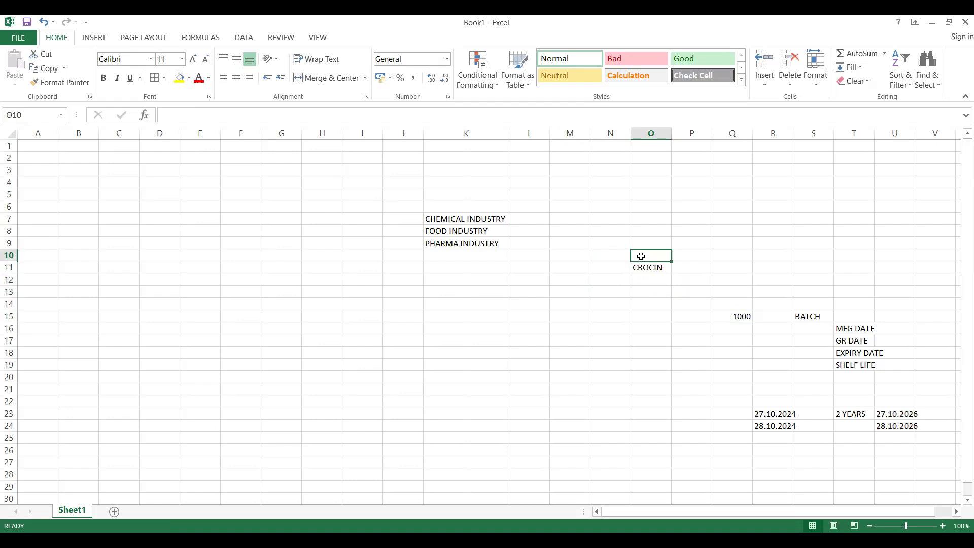
text(R)
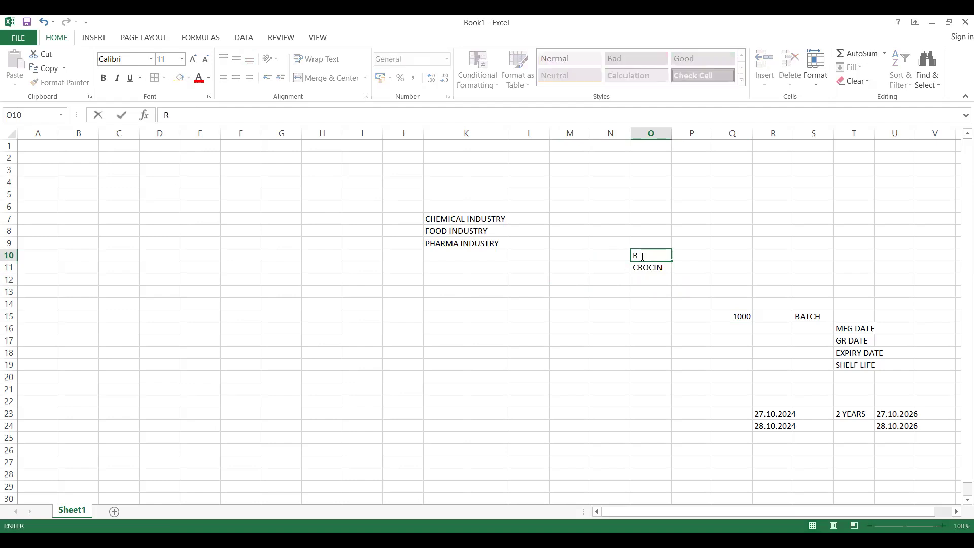
text(AMBAXY)
click(634, 301)
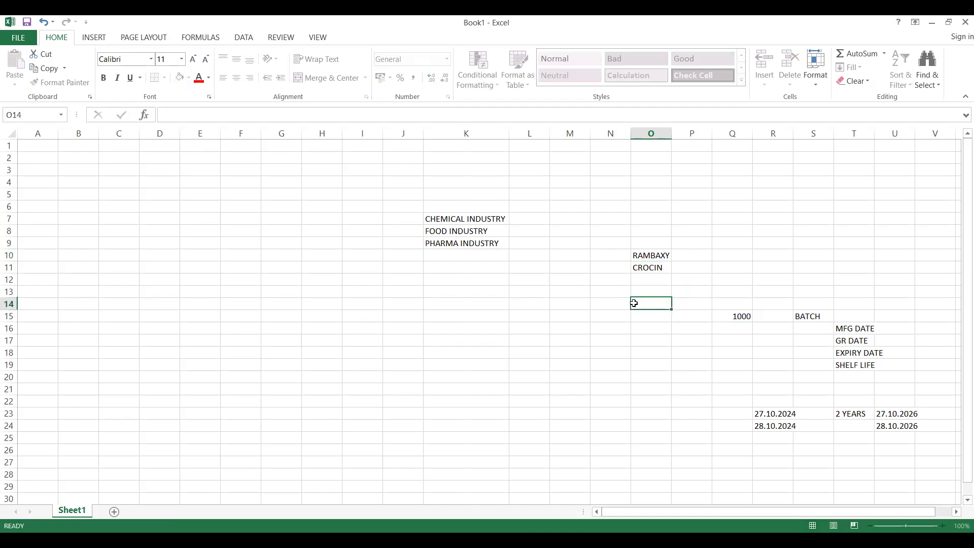
Enter the company name SUN PHARMA in cell O12, directly below CROCIN
click(648, 267)
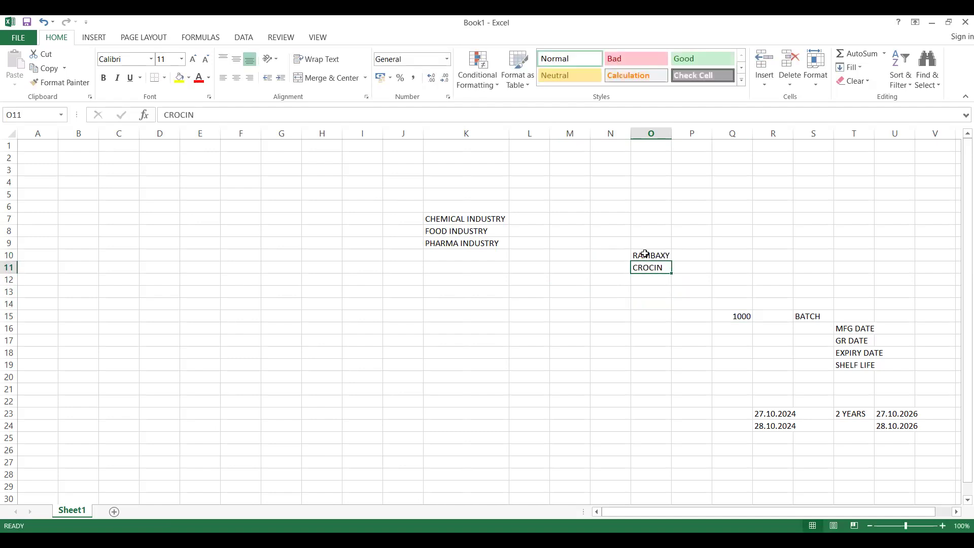
click(644, 254)
click(643, 279)
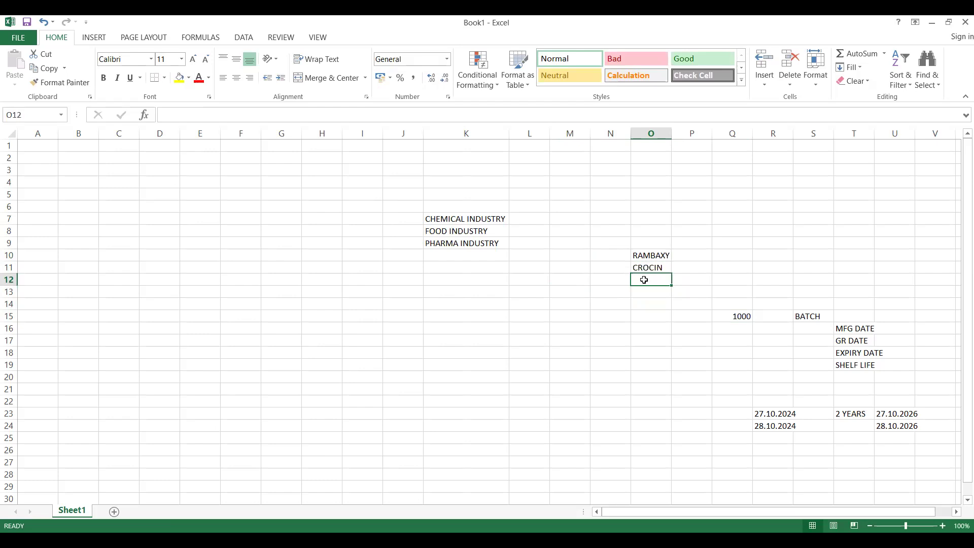
text(SU)
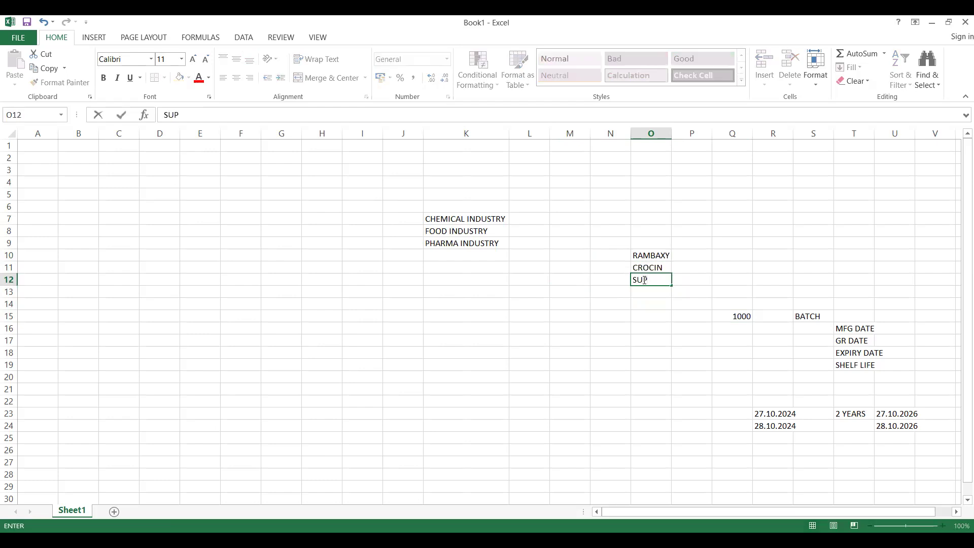
text(N PHARMA)
Enter the company name CIPLA in cell O13, below SUN PHARMA
click(644, 291)
text(CIP;)
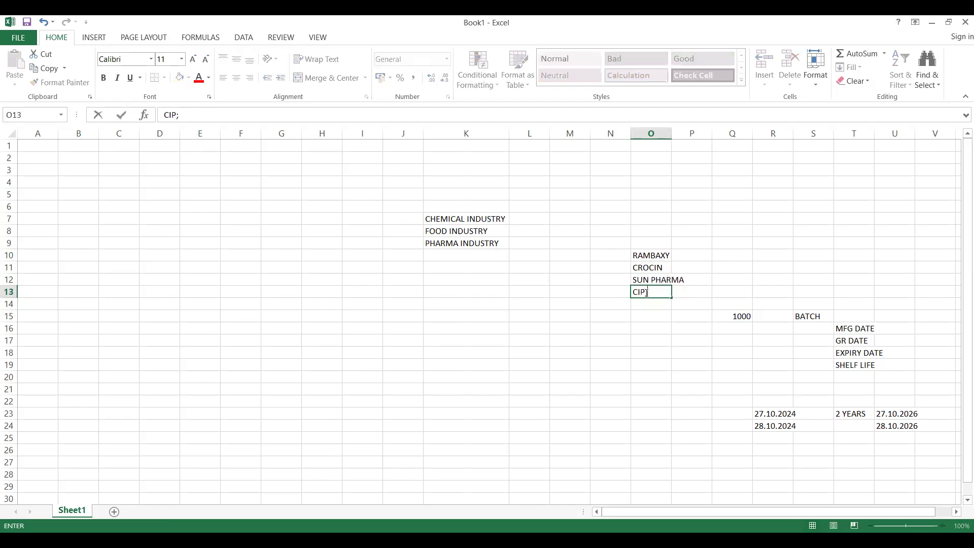
text(A)
key(BackSpace)
key(BackSpace)
text(LA)
Move the product CROCIN from cell O11 to P11, out of the company names' column
click(649, 267)
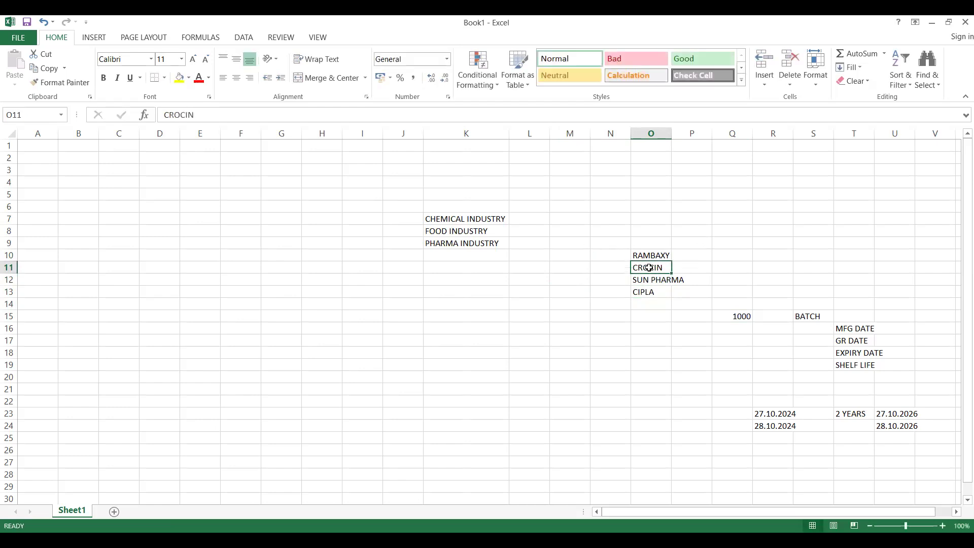
key(ctrl+c)
key(Right)
key(ctrl+v)
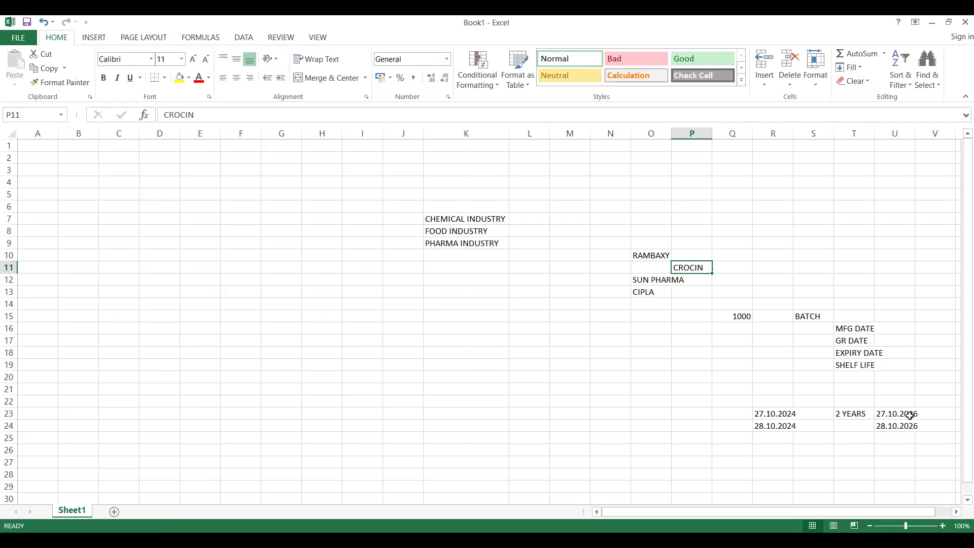
Widen column T slightly so that the batch attribute EXPIRY DATE fits inside its cell
click(857, 365)
click(852, 327)
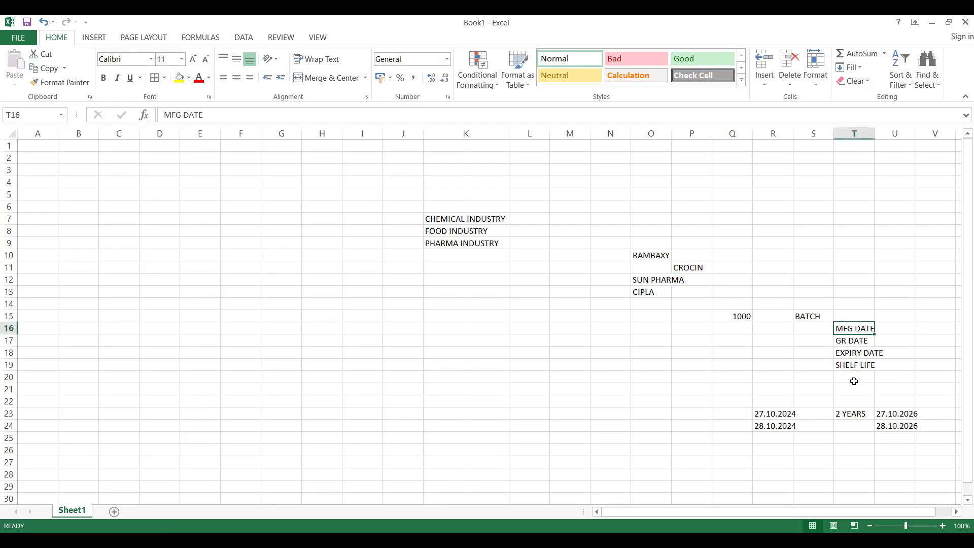
click(854, 352)
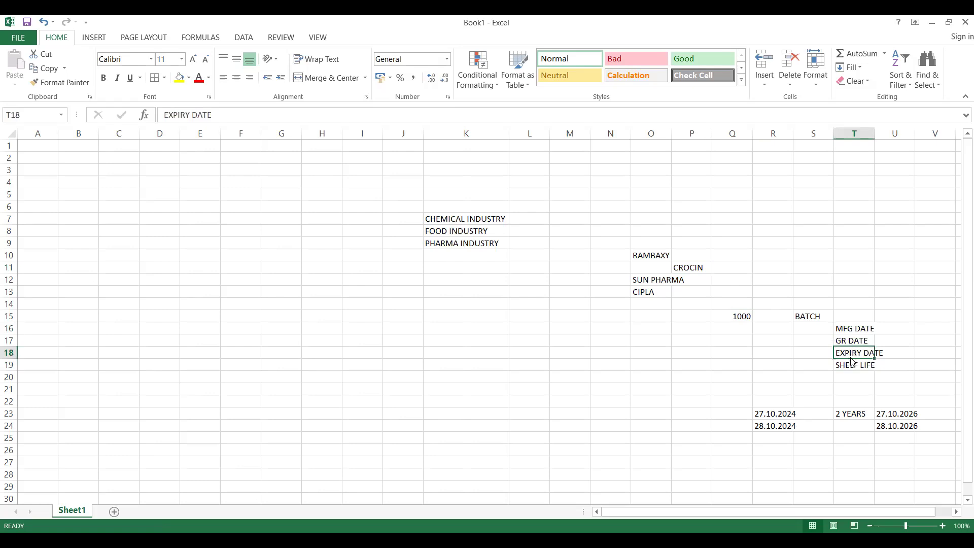
click(852, 363)
click(852, 356)
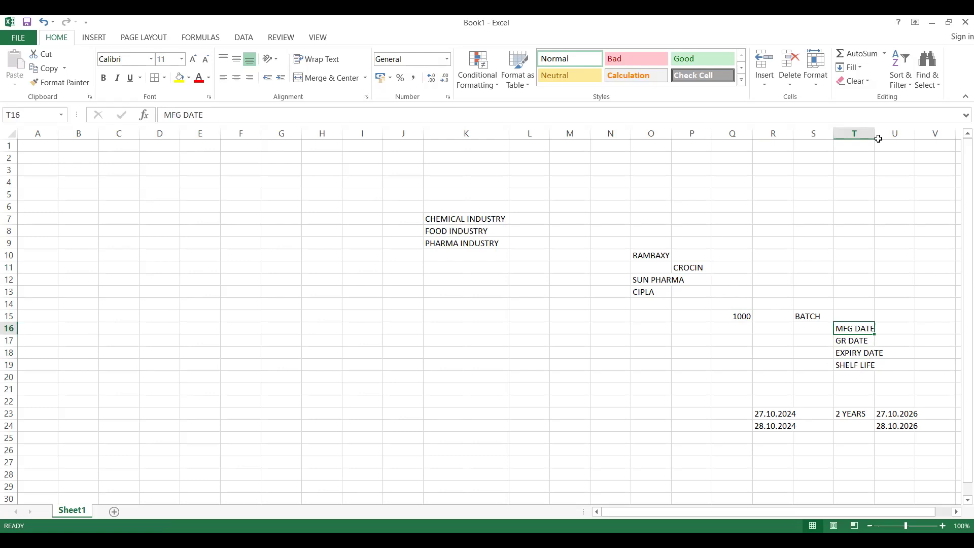
drag(874, 135, 886, 135)
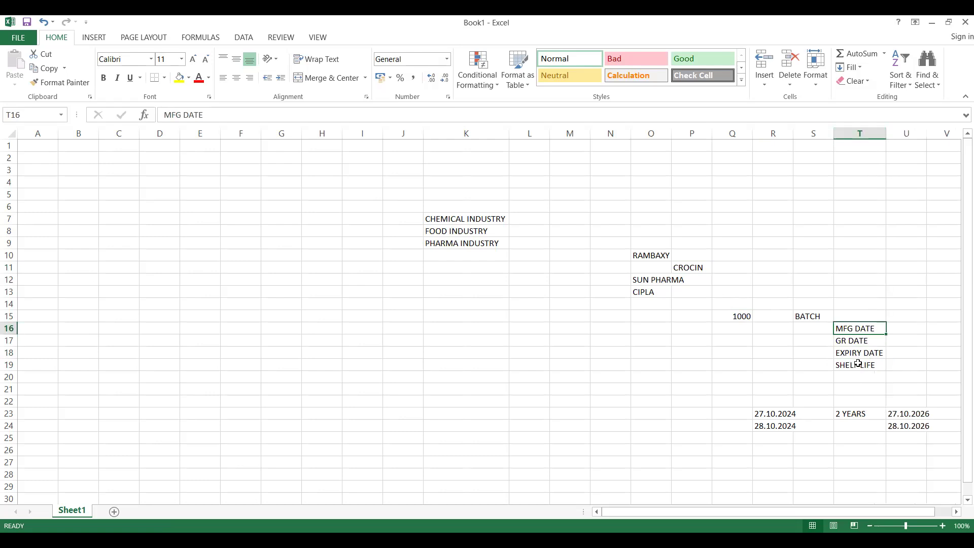
click(858, 366)
click(856, 355)
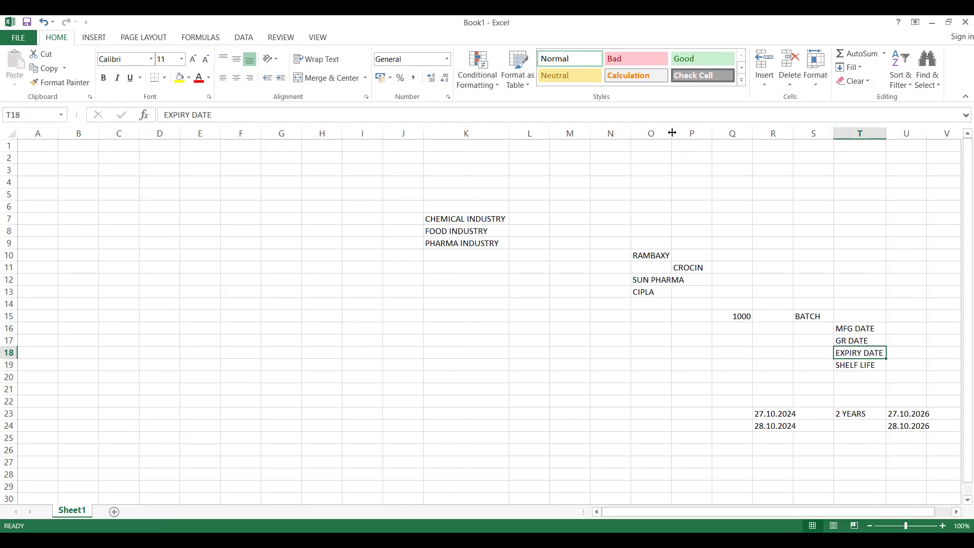
Enter the label SO in cell G13
click(265, 289)
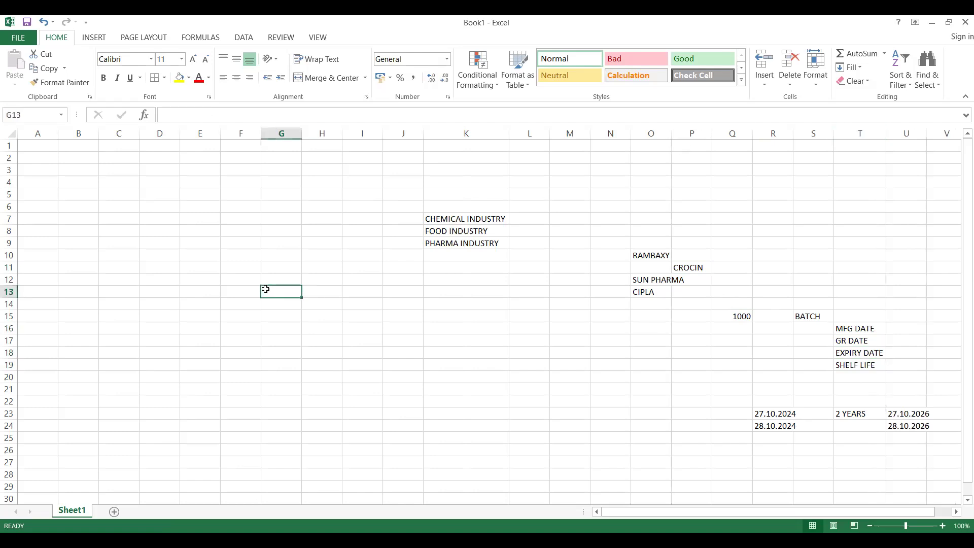
text(SO)
key(Return)
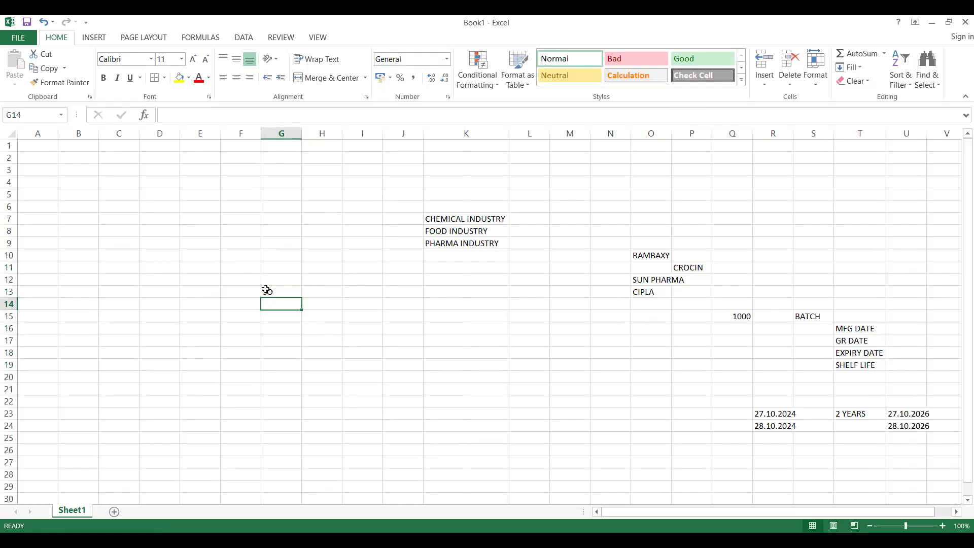
key(Left)
key(Right)
key(Right)
key(Right)
key(Right)
key(Right)
key(Right)
key(Right)
key(Right)
key(Right)
key(Right)
key(Right)
key(Right)
key(Right)
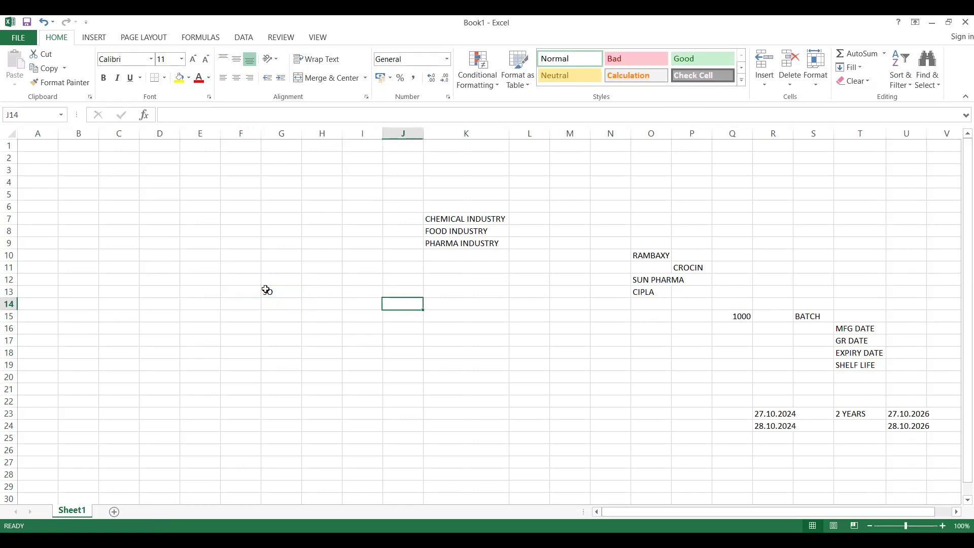
key(Down)
key(Down)
key(Down)
key(Right)
key(Right)
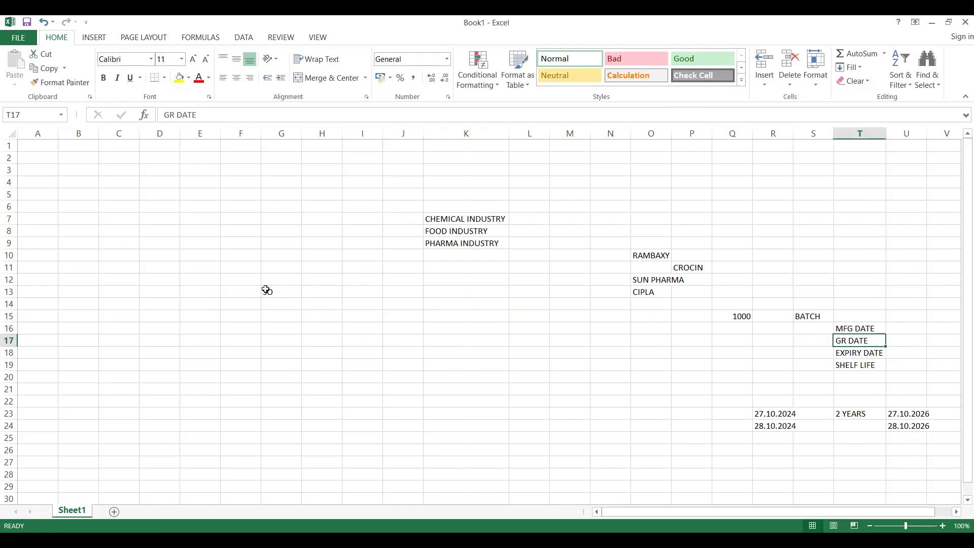
key(Left)
key(Left)
key(Up)
key(Up)
key(Right)
key(Right)
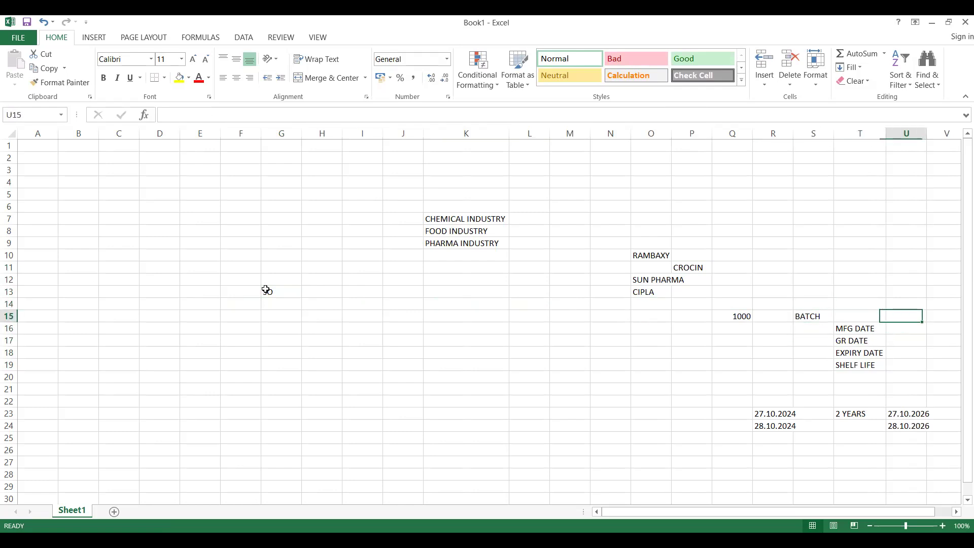
key(Down)
key(Down)
key(Down)
key(Down)
key(Left)
key(Up)
key(Up)
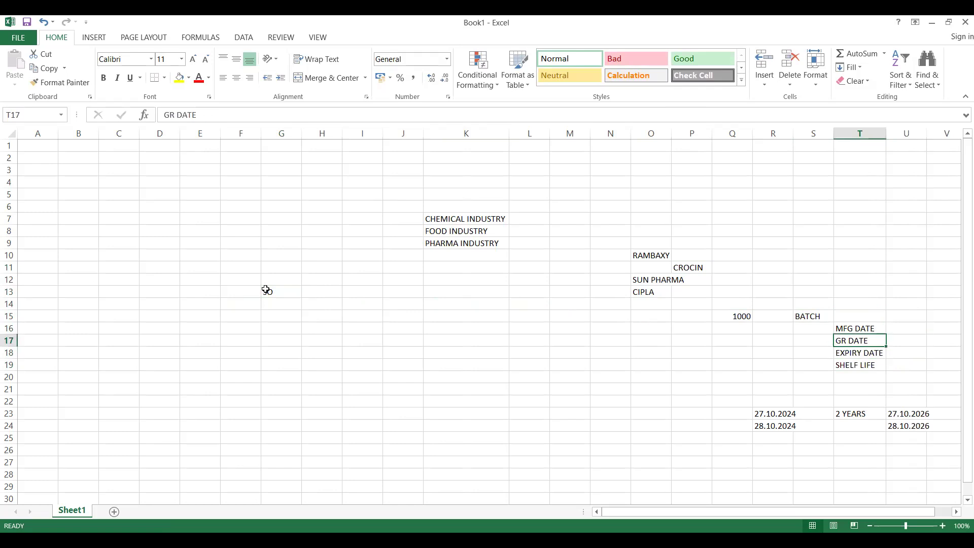
key(Up)
key(Left)
key(Left)
key(Left)
key(Left)
key(Left)
key(Left)
key(Left)
key(Left)
key(Left)
key(Left)
key(Left)
key(Up)
key(Up)
key(Up)
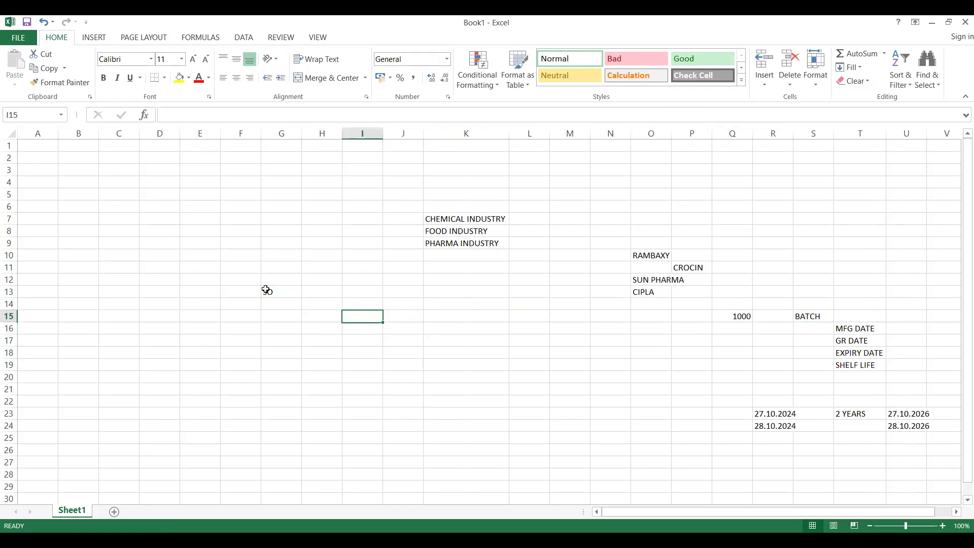
key(Right)
key(Right)
key(Right)
key(Right)
key(Right)
key(Right)
key(Right)
key(Right)
key(Right)
key(Right)
key(Right)
key(Right)
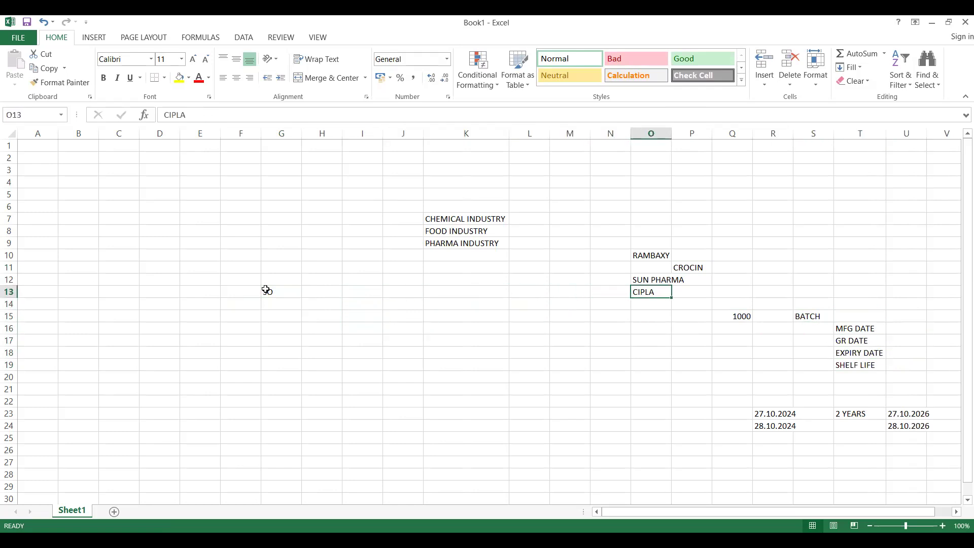
key(Down)
key(Down)
key(Down)
key(Down)
key(Down)
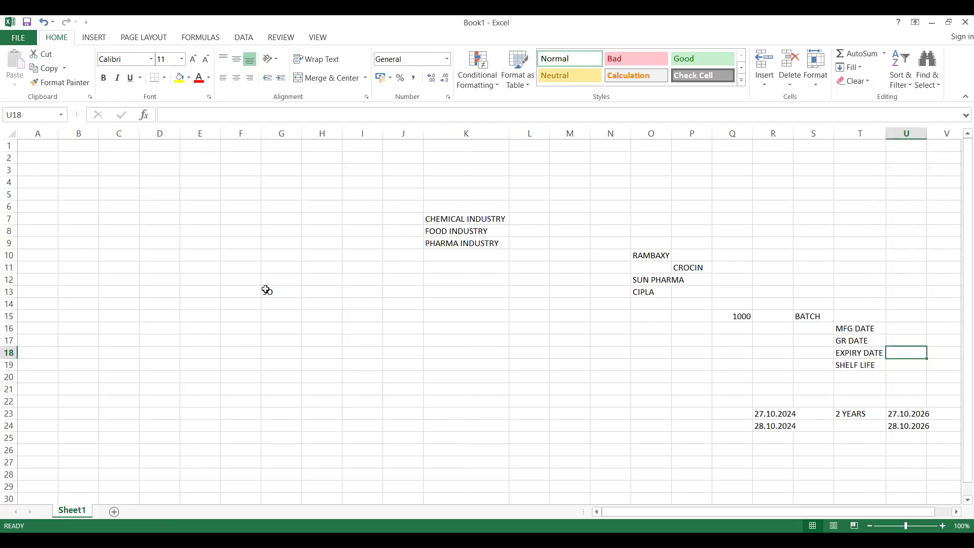
Enter the shelf life example 3 YEARS in cell T8, above the batch attributes
key(Up)
key(Up)
key(Up)
key(Up)
key(Up)
key(Up)
key(Up)
key(Up)
key(Up)
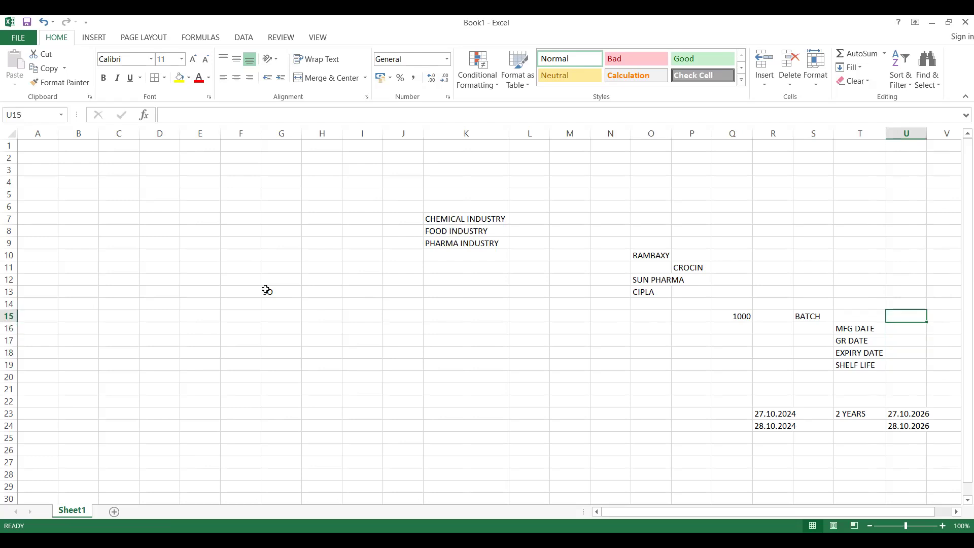
key(Up)
key(Left)
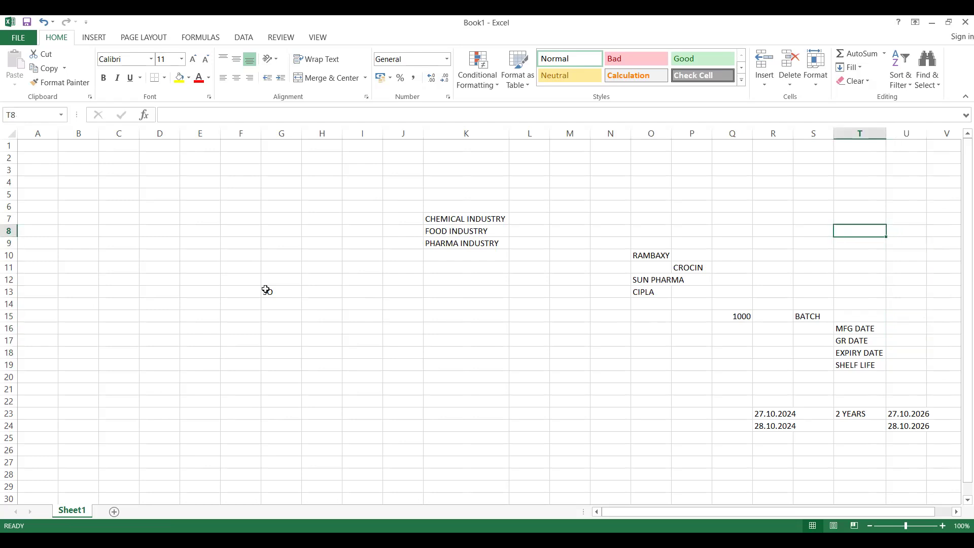
text(3 YAERS)
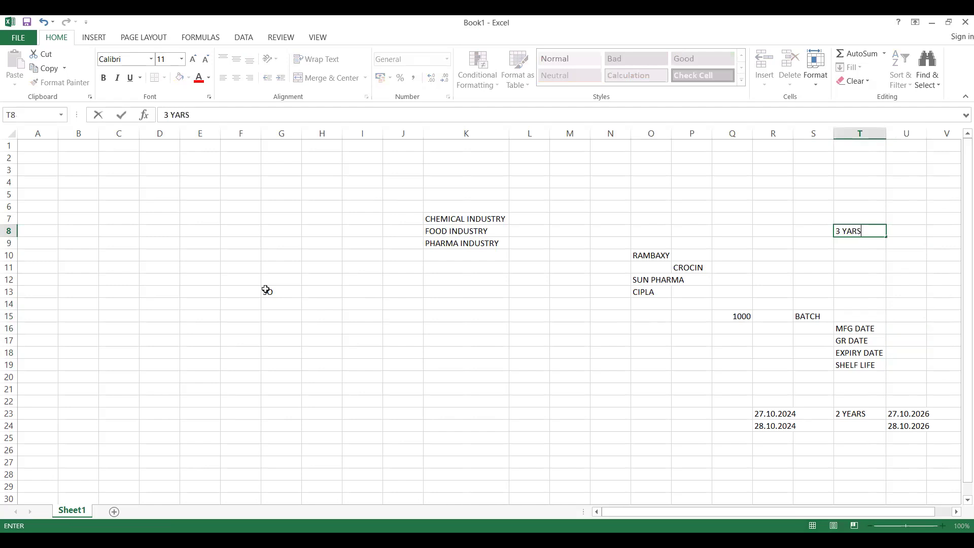
key(BackSpace)
key(BackSpace)
key(BackSpace)
key(BackSpace)
text(EARS)
key(Return)
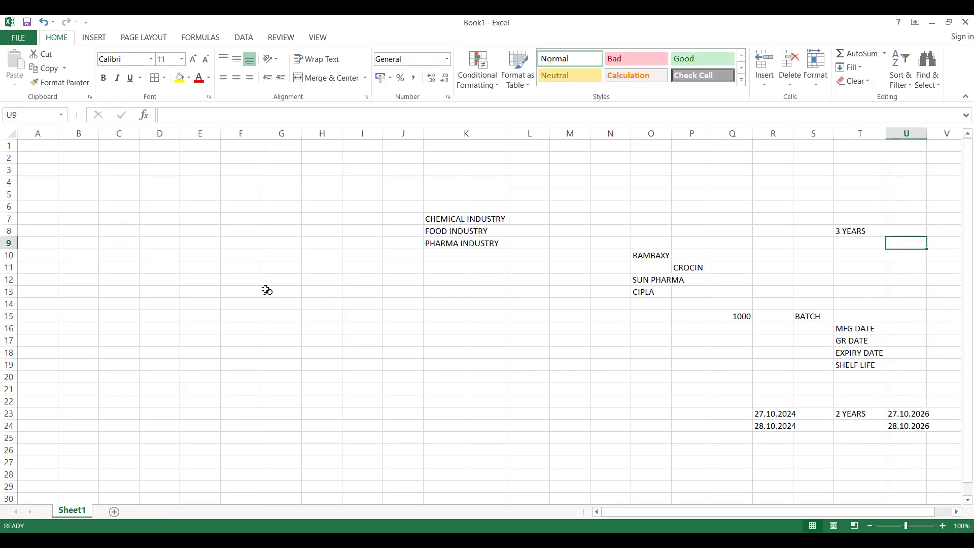
scroll(266, 289, right, 1)
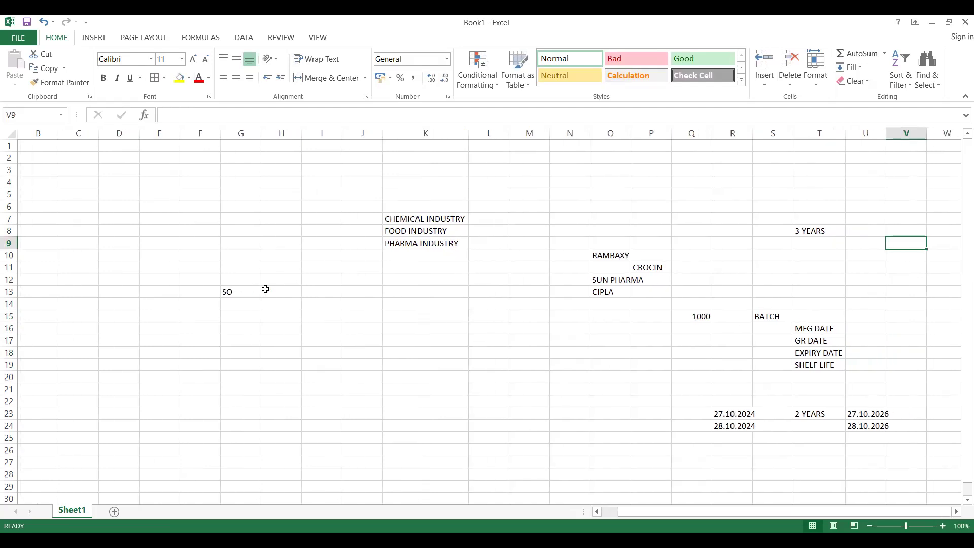
key(Left)
key(Left)
key(Right)
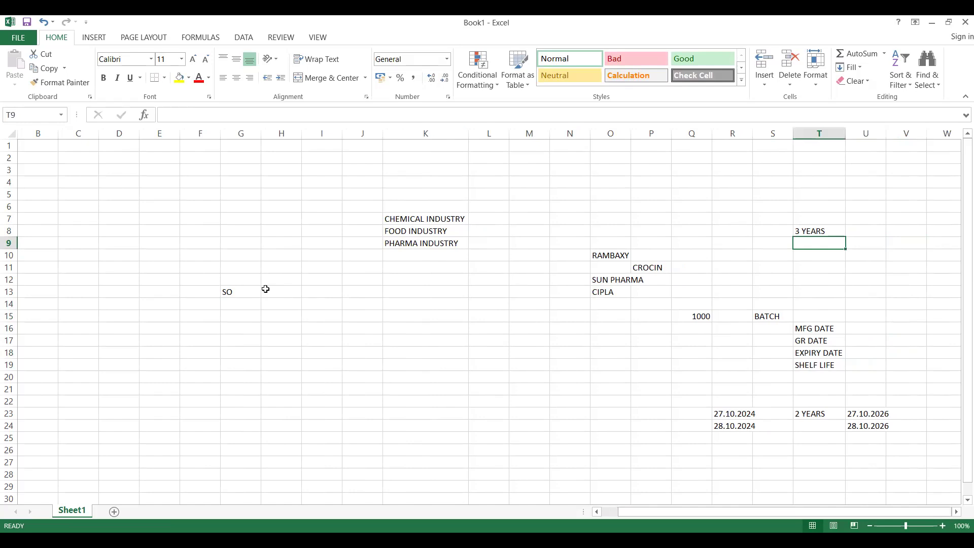
key(Down)
key(Down)
key(Down)
key(Down)
key(Down)
key(Down)
key(Down)
key(Down)
key(Down)
key(Down)
key(Down)
key(Down)
key(Down)
key(Down)
key(Down)
key(Down)
key(Down)
key(Down)
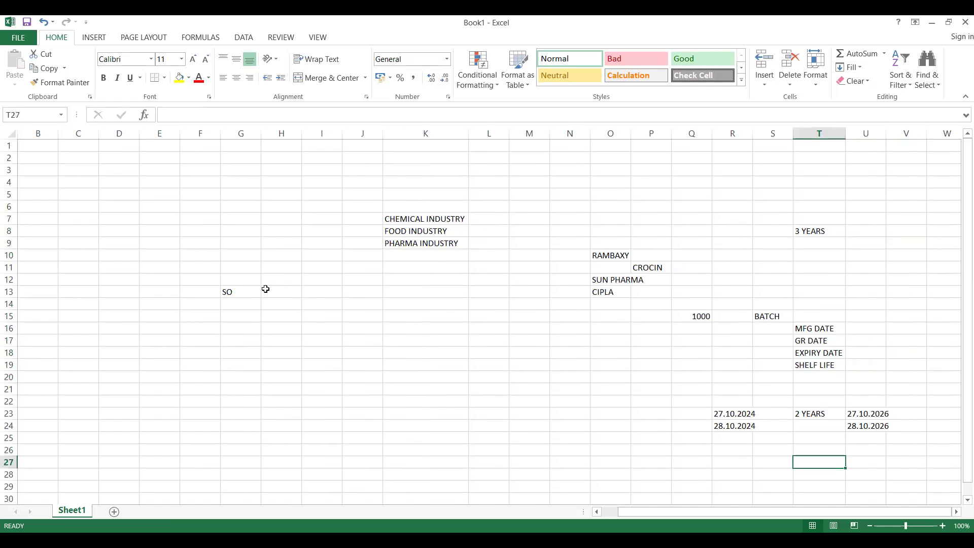
key(Up)
key(Up)
key(Up)
key(Up)
key(Up)
key(Up)
key(Up)
key(Up)
key(Up)
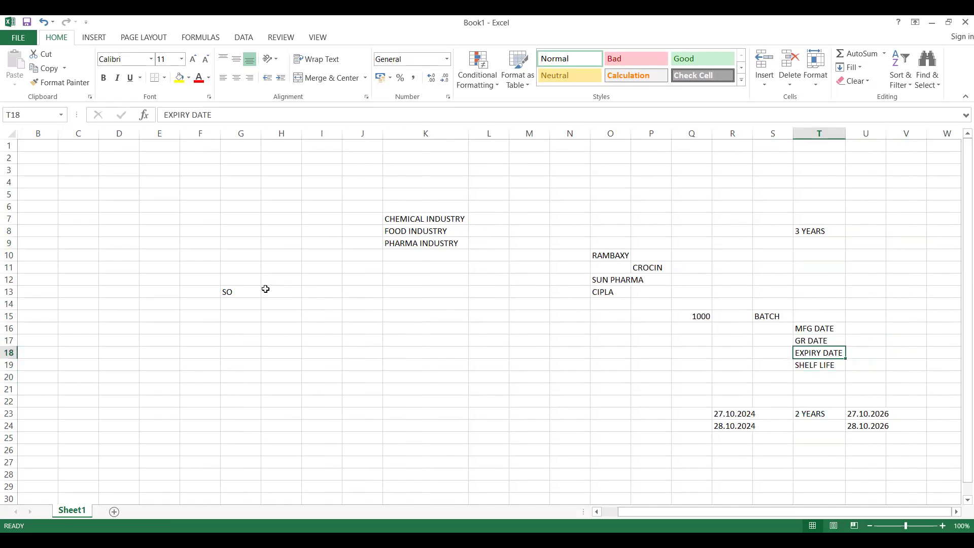
Label the two expiry date rows by entering 1ST in cell V23 and 2ND in cell V24
key(Down)
key(Down)
key(Down)
key(Down)
key(Right)
key(Right)
key(Down)
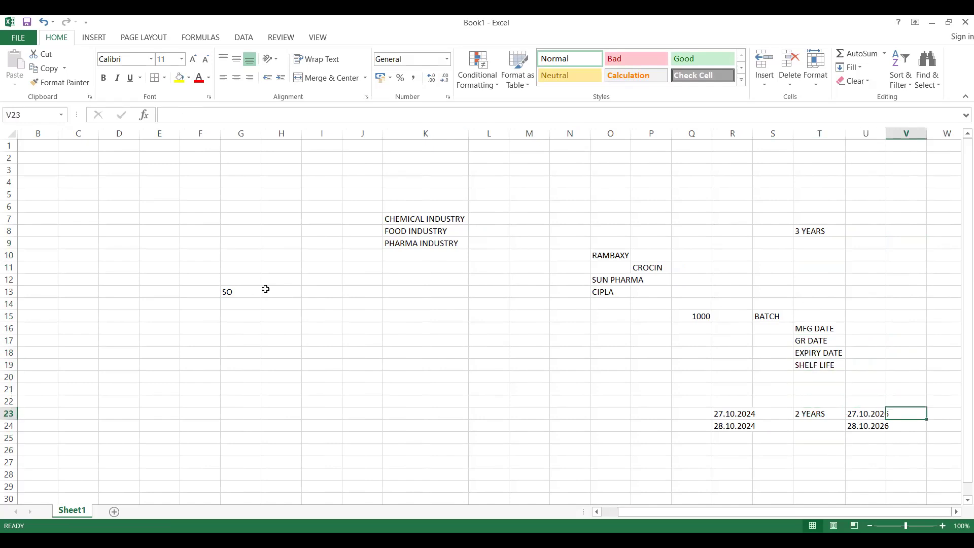
text(1ST)
key(Return)
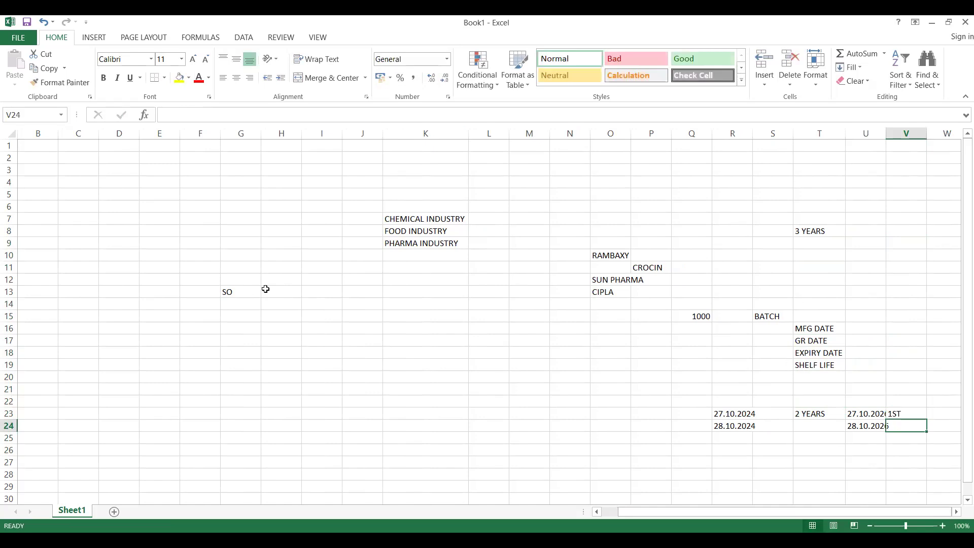
text(2ND)
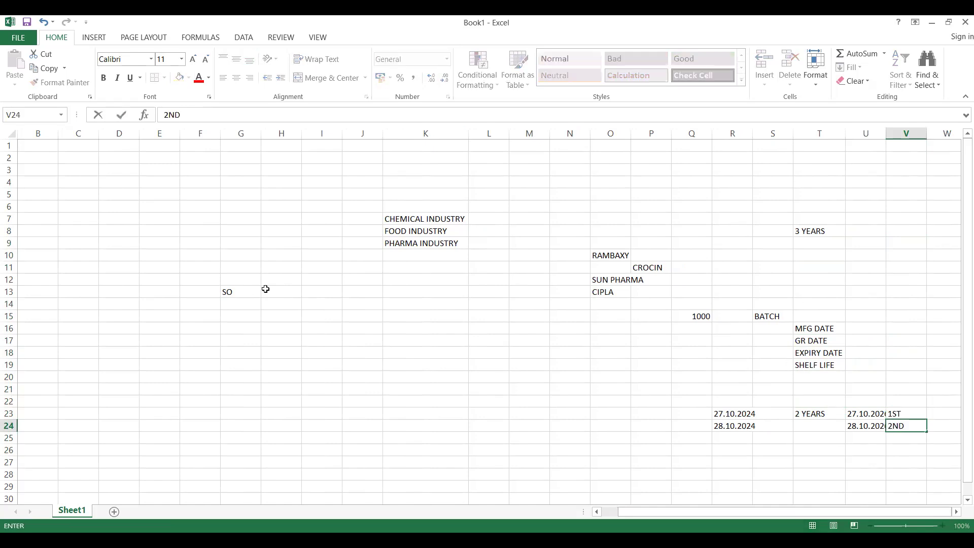
key(Up)
key(Up)
key(Up)
key(Left)
key(Left)
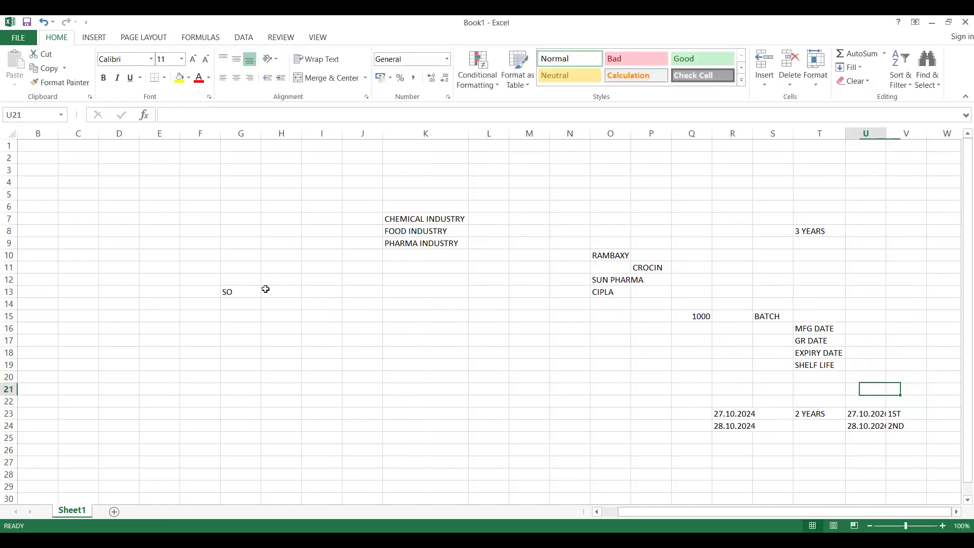
key(Up)
key(Up)
key(Up)
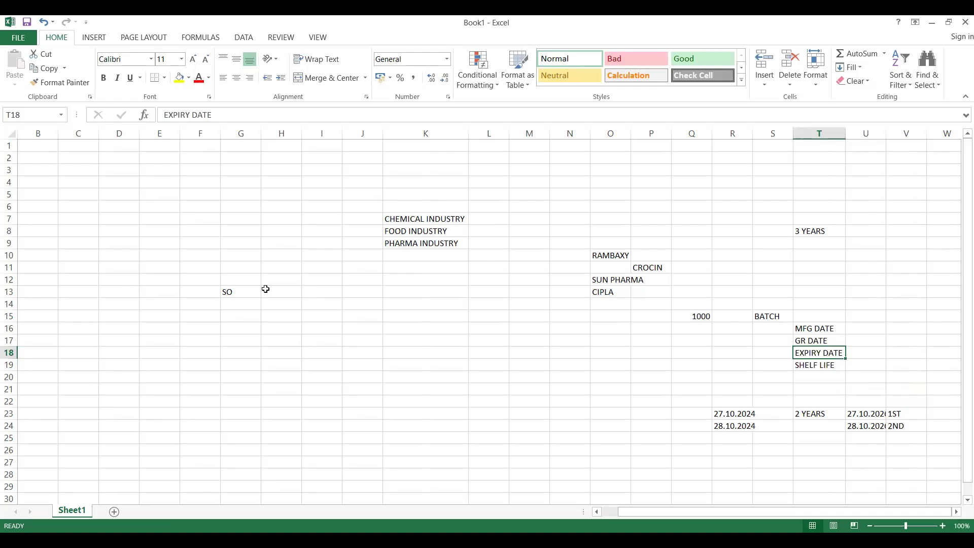
key(Left)
key(Left)
key(Left)
key(Left)
key(Left)
key(Left)
key(Left)
key(Left)
key(Left)
key(Left)
key(Left)
key(Left)
key(Left)
key(Left)
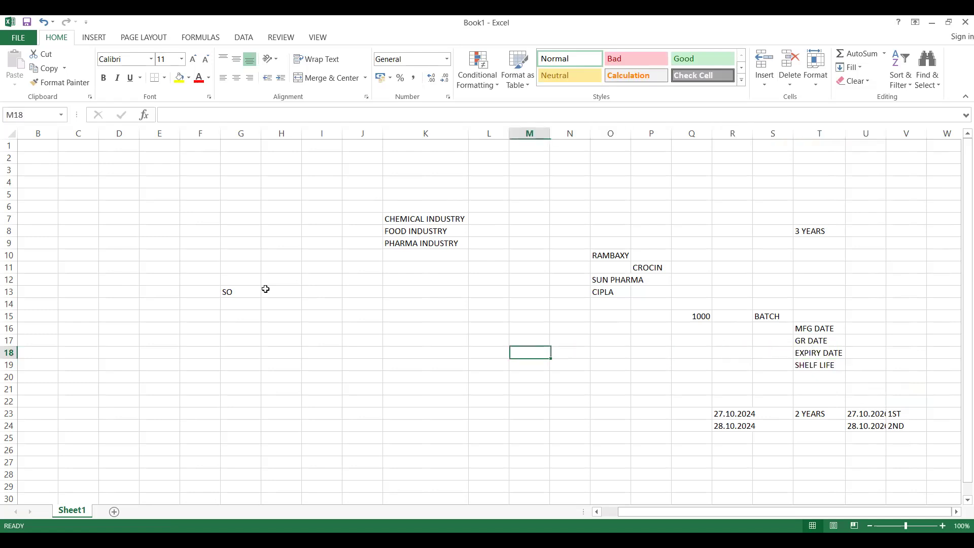
key(Right)
key(Right)
key(Right)
key(Right)
key(Right)
key(Right)
key(Right)
key(Right)
key(Right)
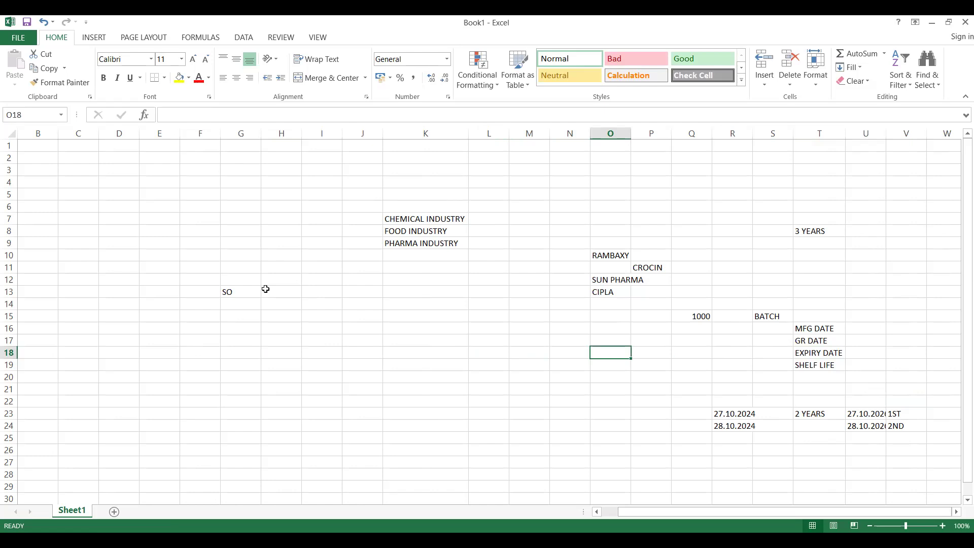
key(Up)
key(Up)
key(Up)
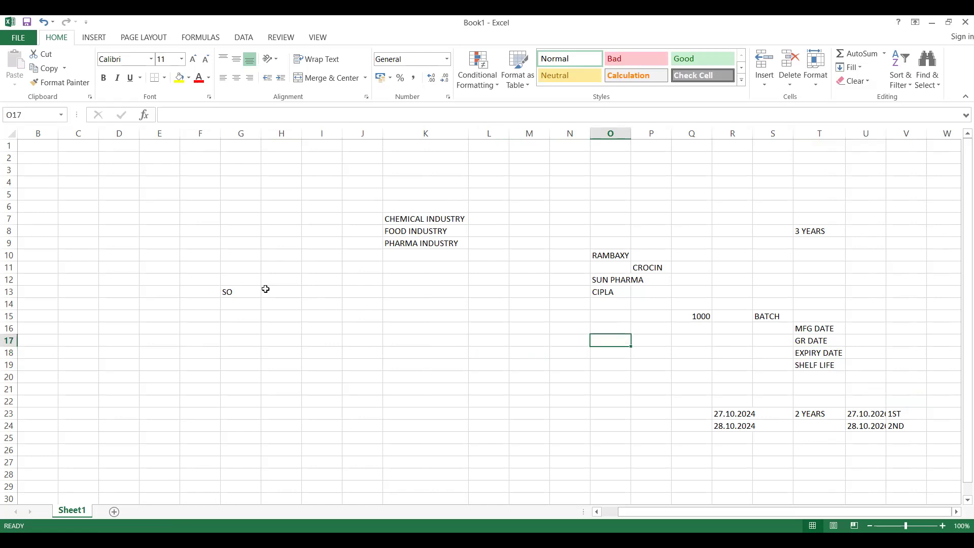
key(Down)
key(Down)
key(Up)
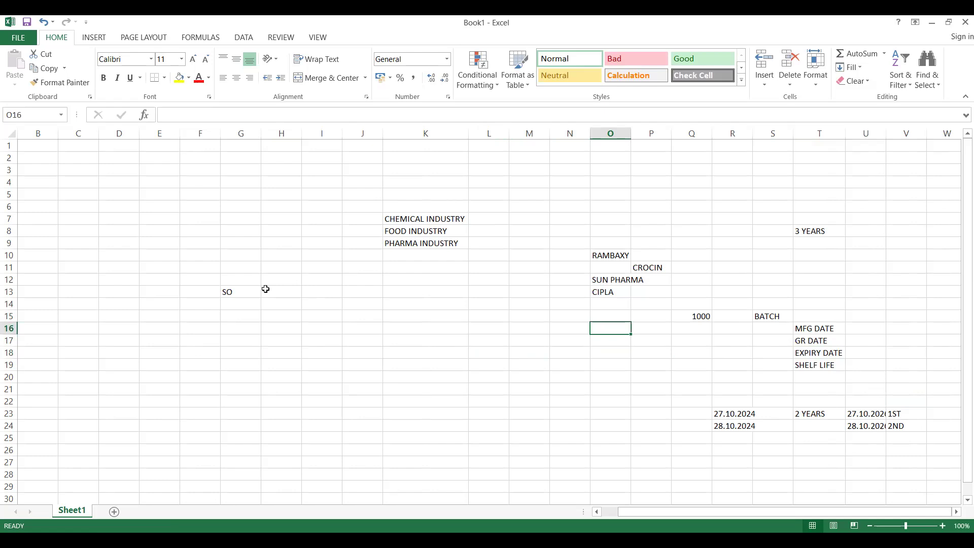
key(Down)
key(Down)
key(Down)
key(Down)
key(Down)
key(Down)
key(Down)
key(Down)
key(Down)
key(Up)
key(Up)
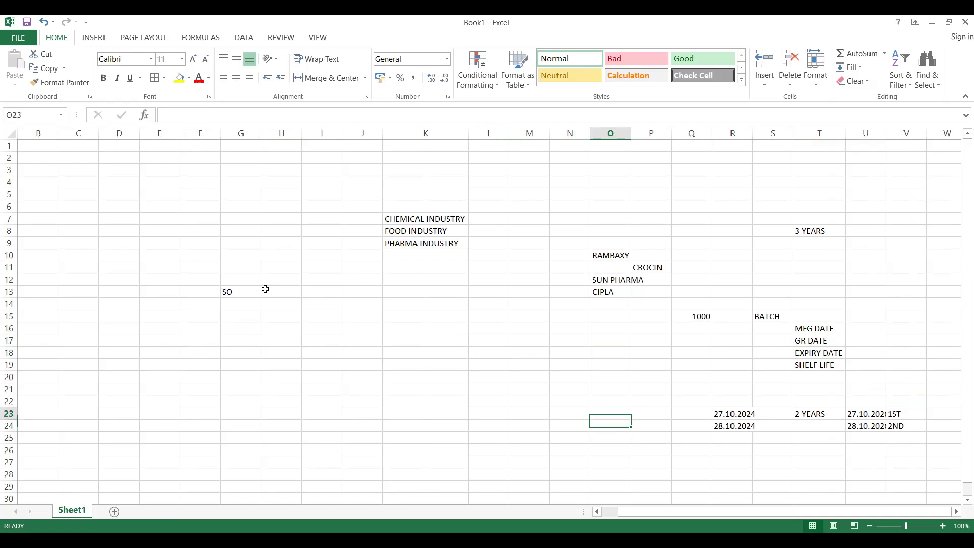
key(Up)
key(Up)
key(Up)
key(Up)
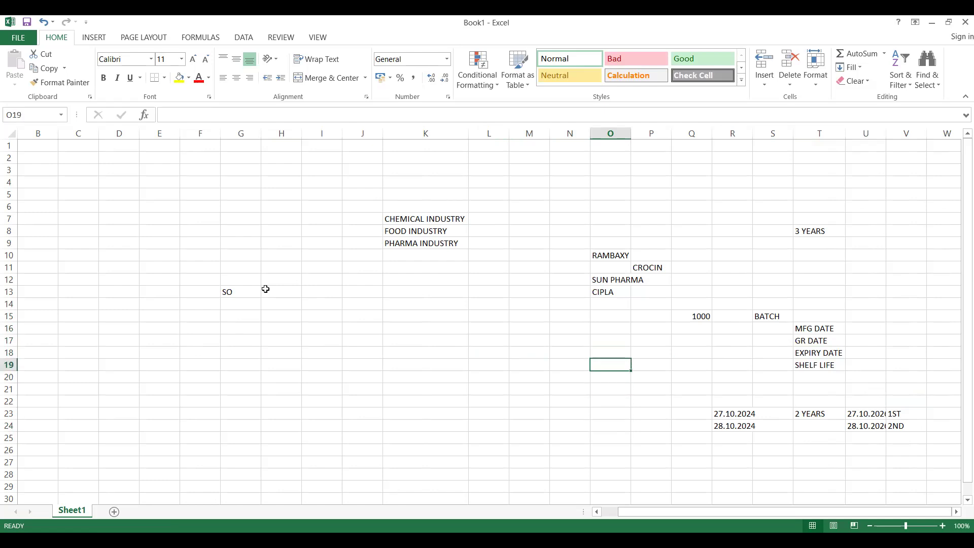
Enter the heading BATCH MGT in cell K4, above the list of industries
click(399, 177)
text(BATCH)
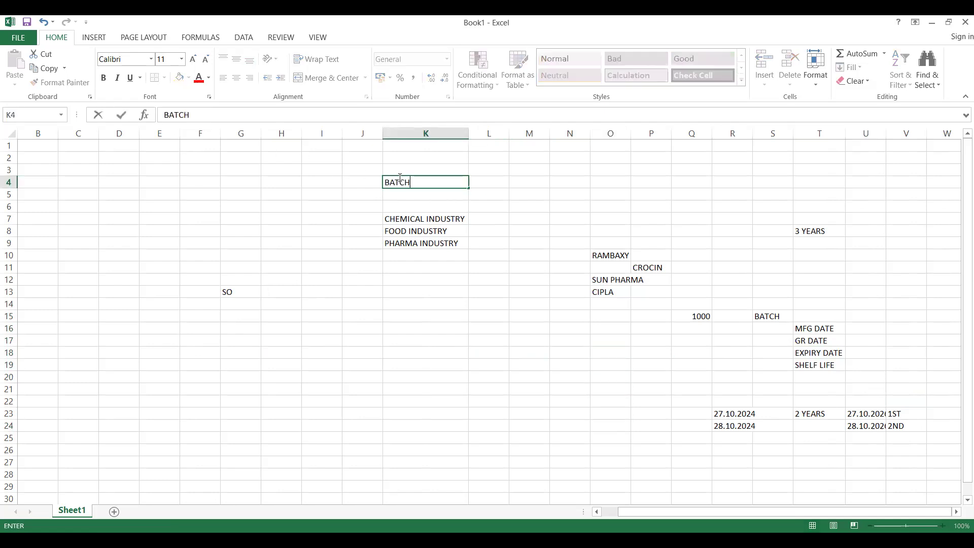
text( MGT)
click(394, 229)
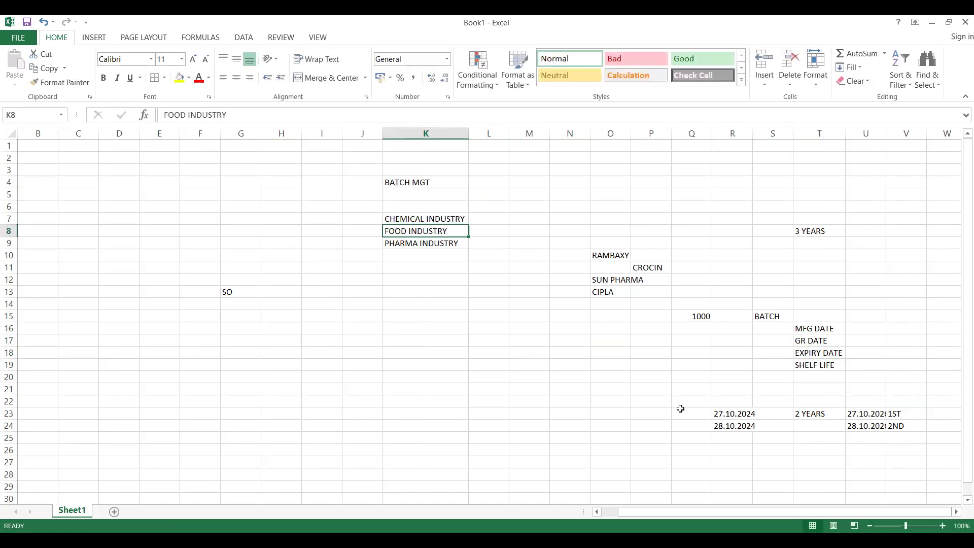
click(477, 302)
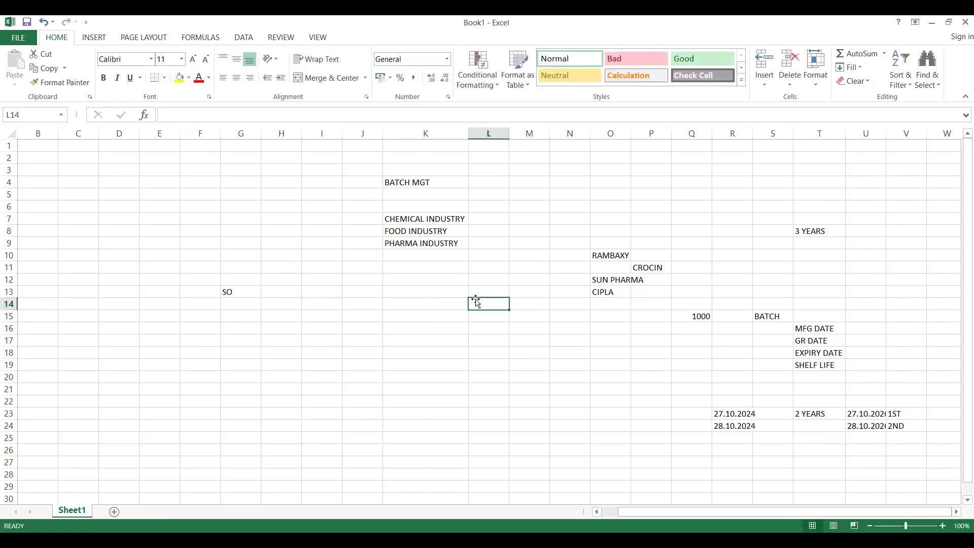
click(393, 308)
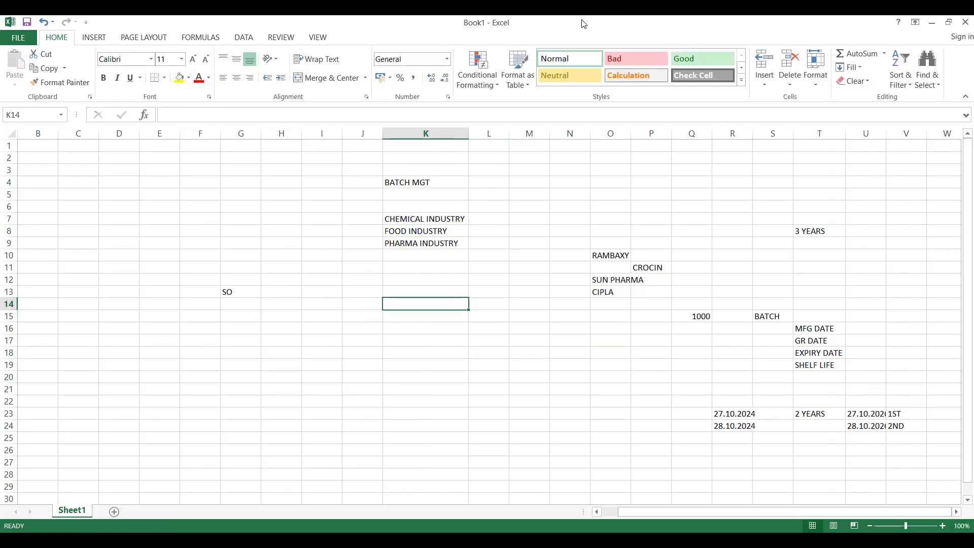
Switch to SAP, start transaction SPRO and display the SAP Reference IMG
key(alt+Tab)
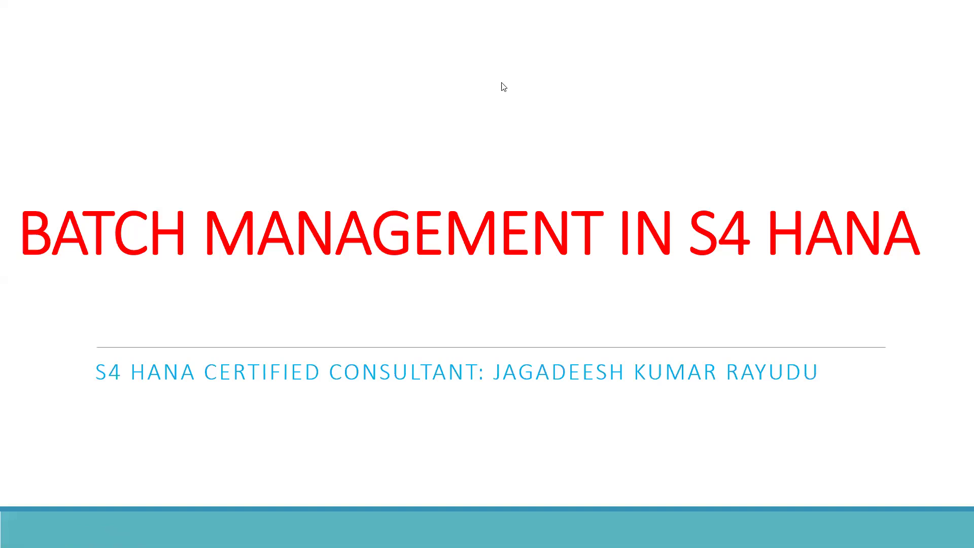
key(alt+Tab)
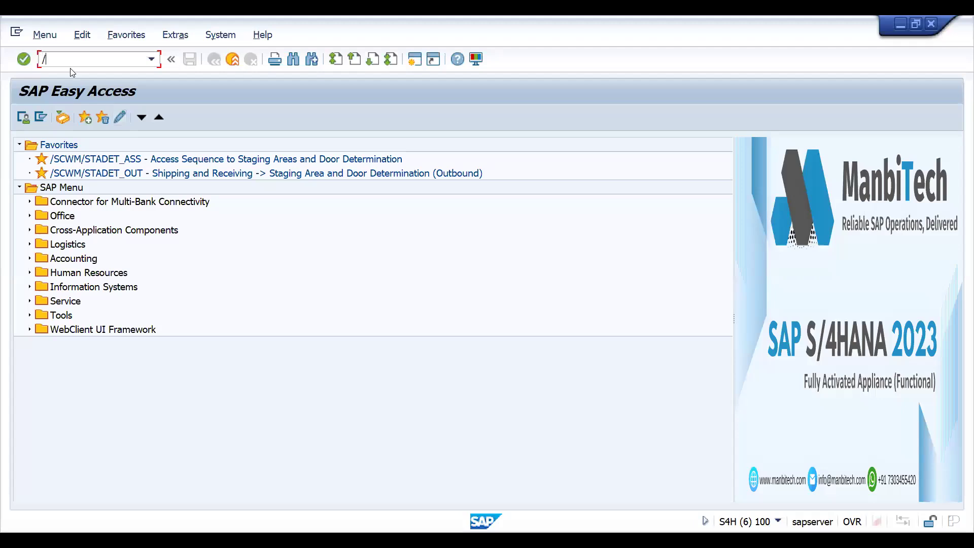
text(SPRO)
key(Return)
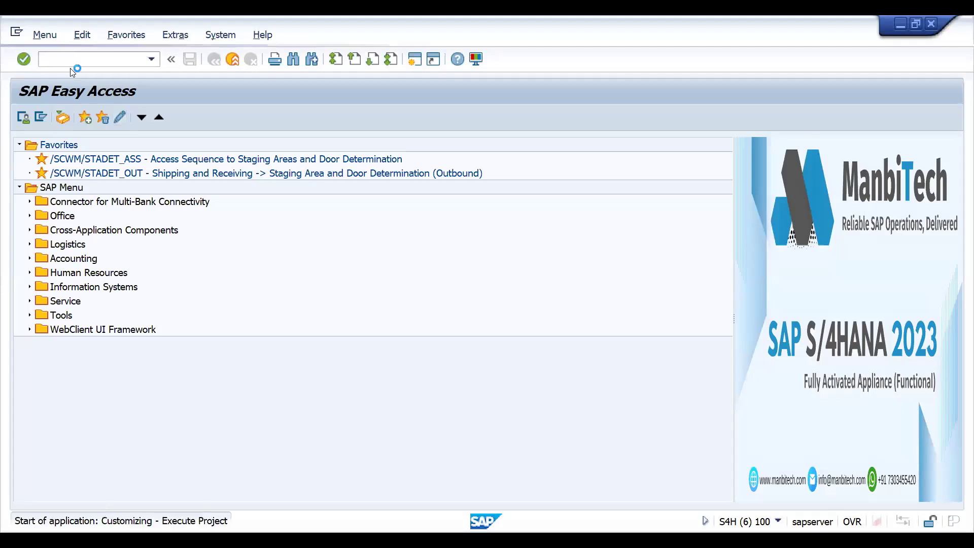
click(84, 118)
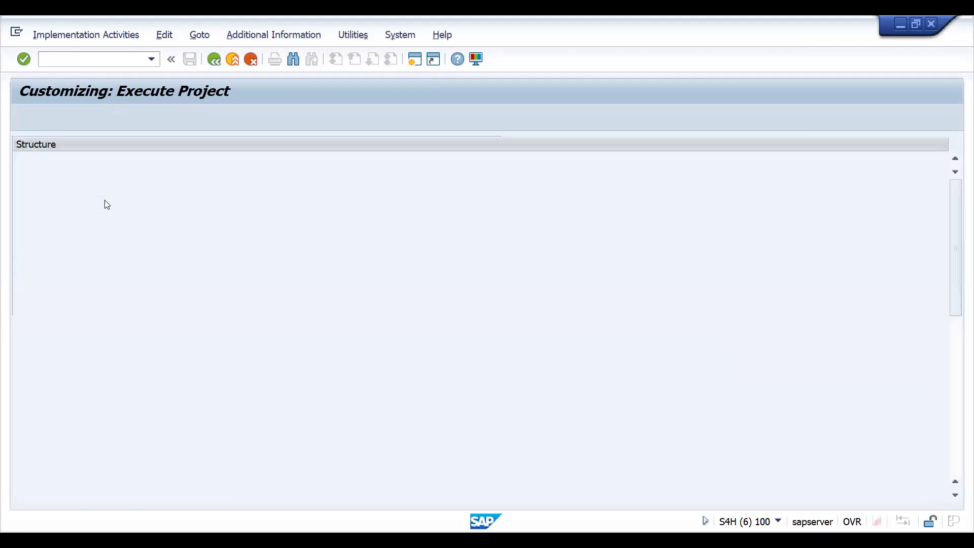
Expand the Logistics - General node in the SAP Customizing Implementation Guide
key(Down)
key(Down)
key(Down)
key(Down)
key(Down)
key(Down)
key(Down)
key(Down)
key(Down)
key(Down)
key(Down)
key(Down)
key(Down)
key(Down)
key(Down)
key(Down)
key(Down)
key(Down)
key(Down)
key(Down)
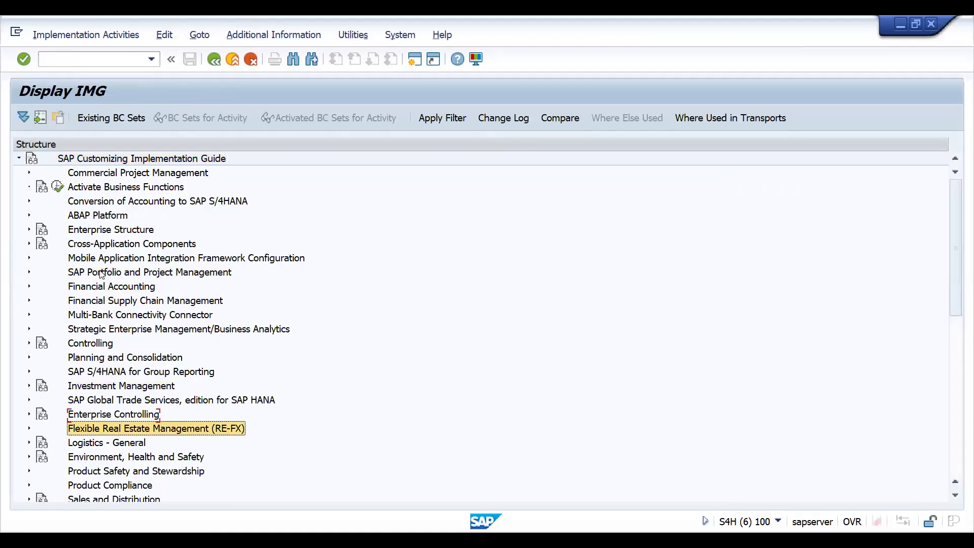
key(Up)
key(Up)
key(Up)
key(Up)
key(Up)
key(Up)
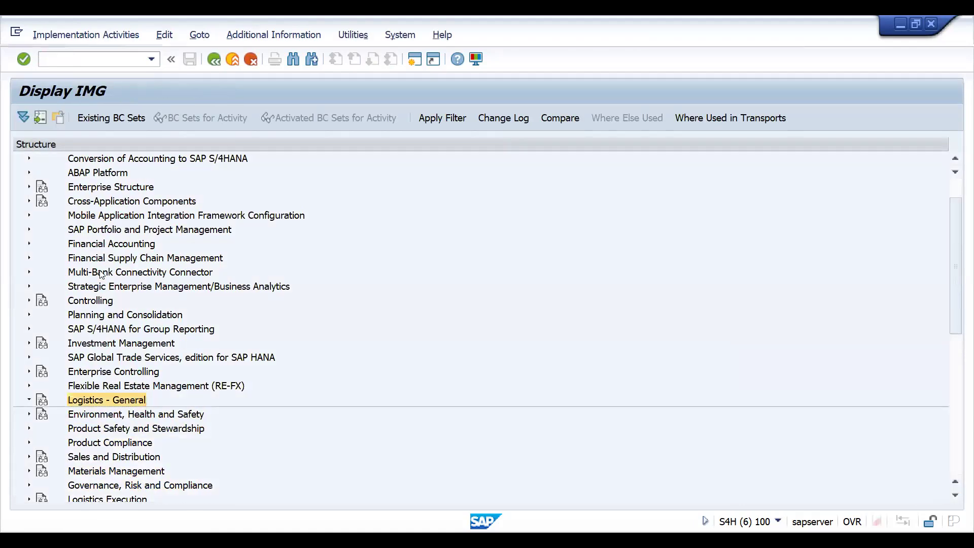
key(Right)
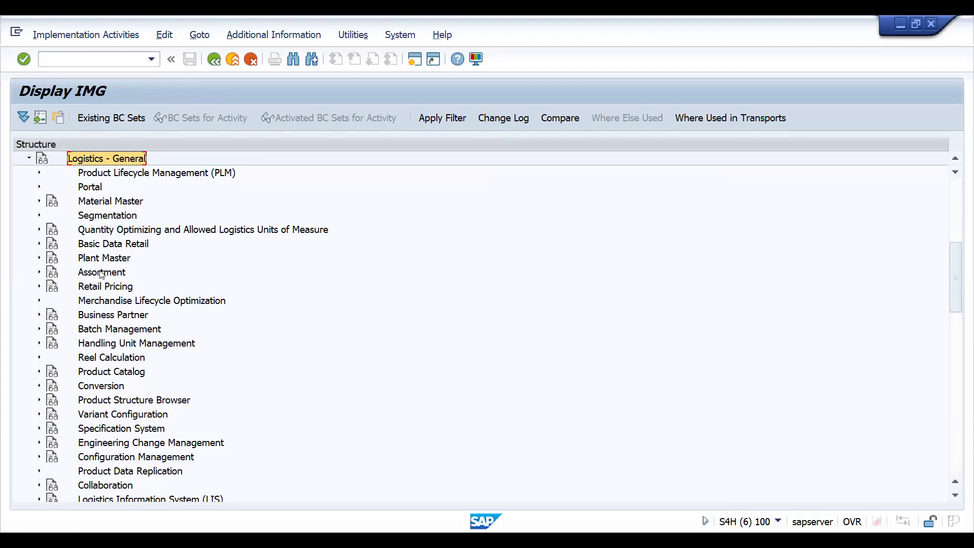
Expand the Batch Management node under Logistics - General
key(Down)
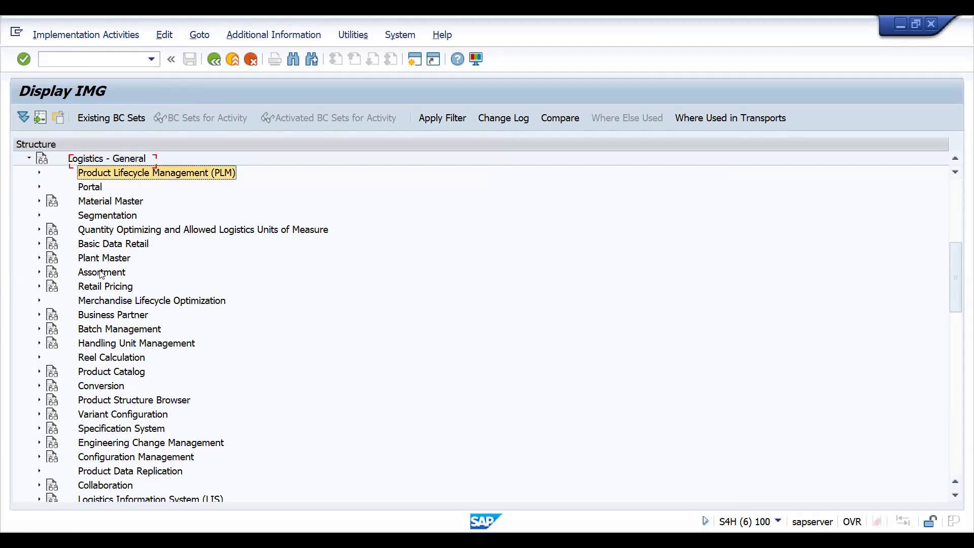
key(Down)
key(Down)
key(Down)
key(Down)
key(Down)
key(Down)
key(Down)
key(Down)
key(Down)
key(Down)
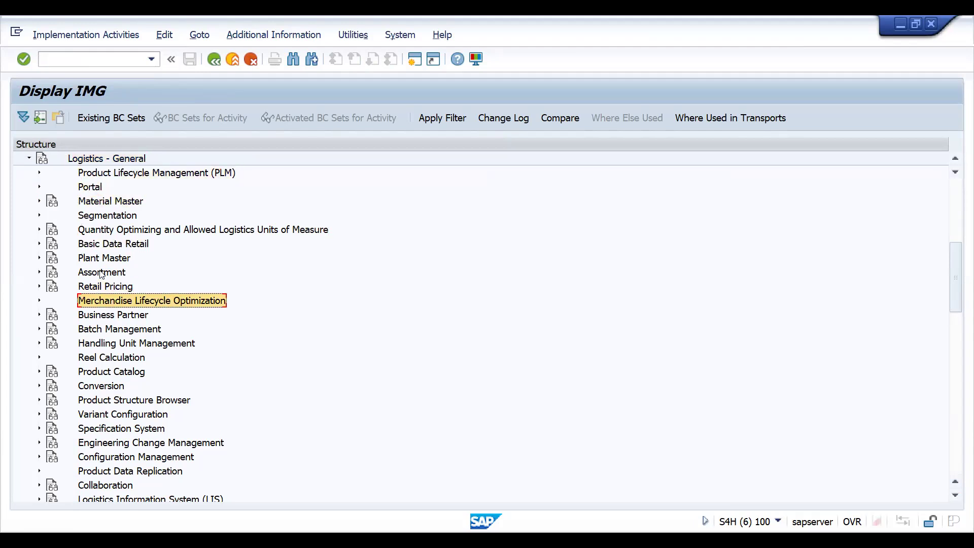
key(Down)
key(Right)
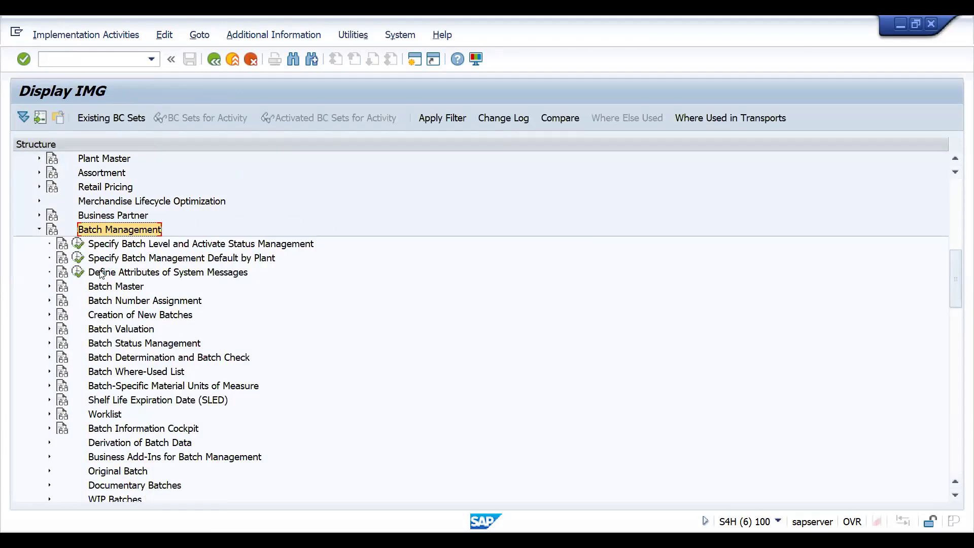
Look through the Batch Management nodes and examine which activities Batch Master contains
key(Down)
key(Down)
key(Down)
key(Down)
key(Down)
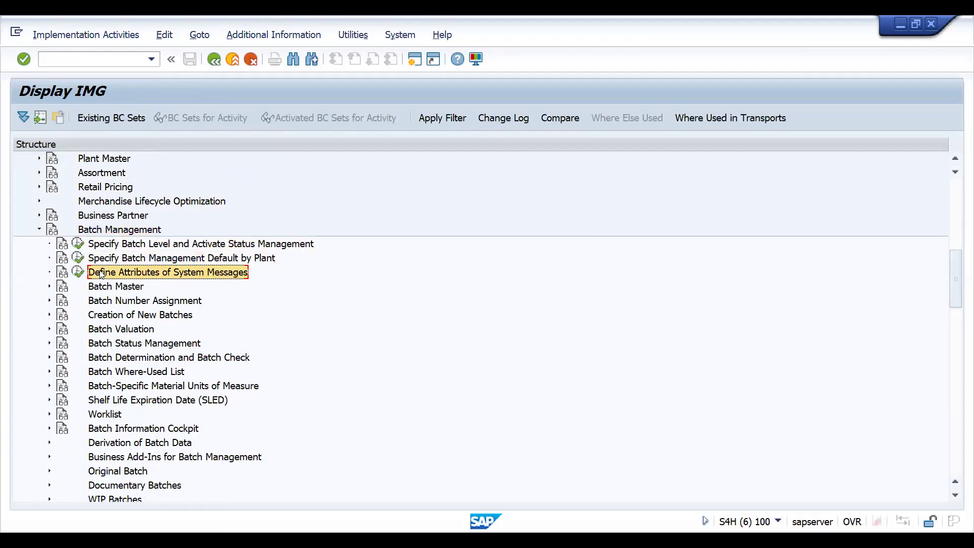
key(Up)
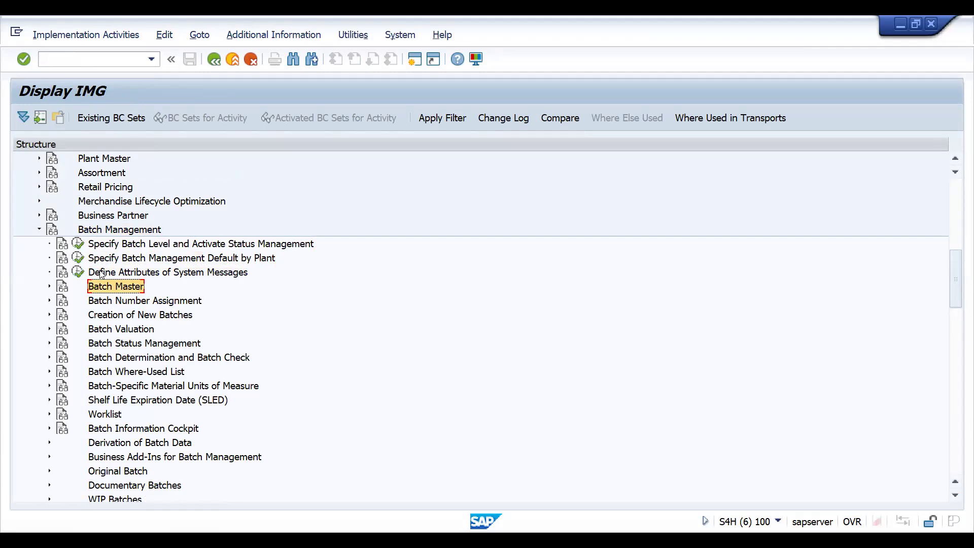
key(Down)
key(Down)
key(Down)
key(Down)
key(Down)
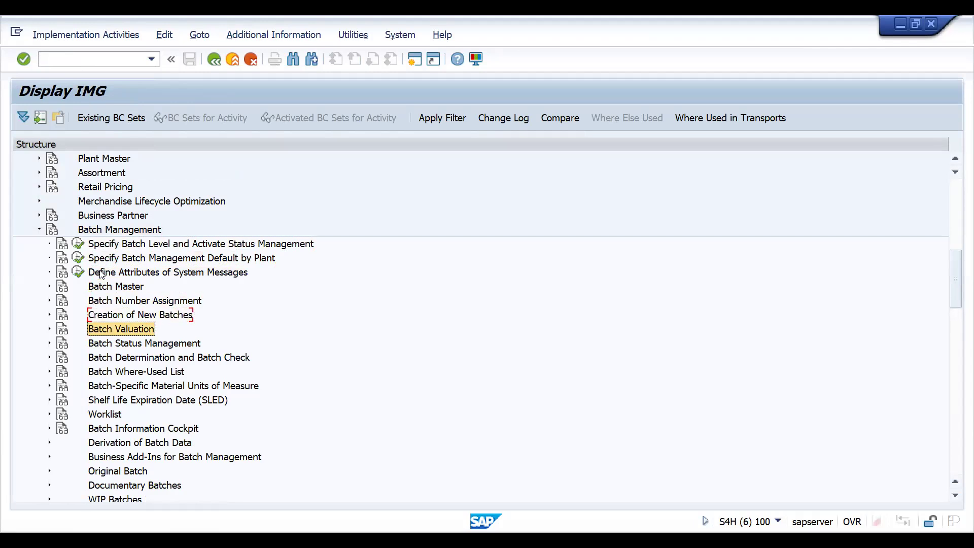
key(Up)
key(Up)
key(Down)
key(Down)
key(Up)
key(Up)
key(Up)
key(Up)
key(Up)
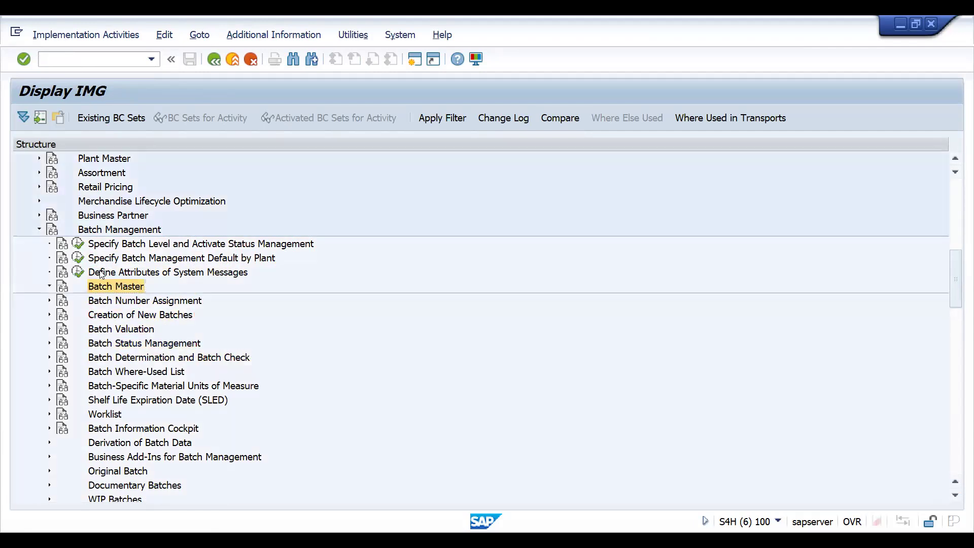
key(Right)
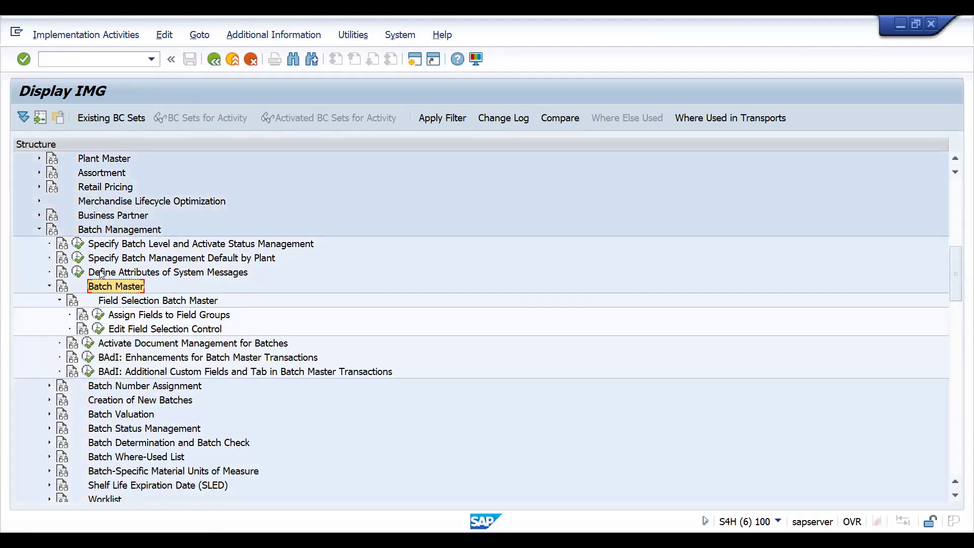
key(Left)
Under Batch Number Assignment, check the plants' settings in the activity Internal Batch Number Assignment for Assigned Goods Receipt
key(Down)
key(Right)
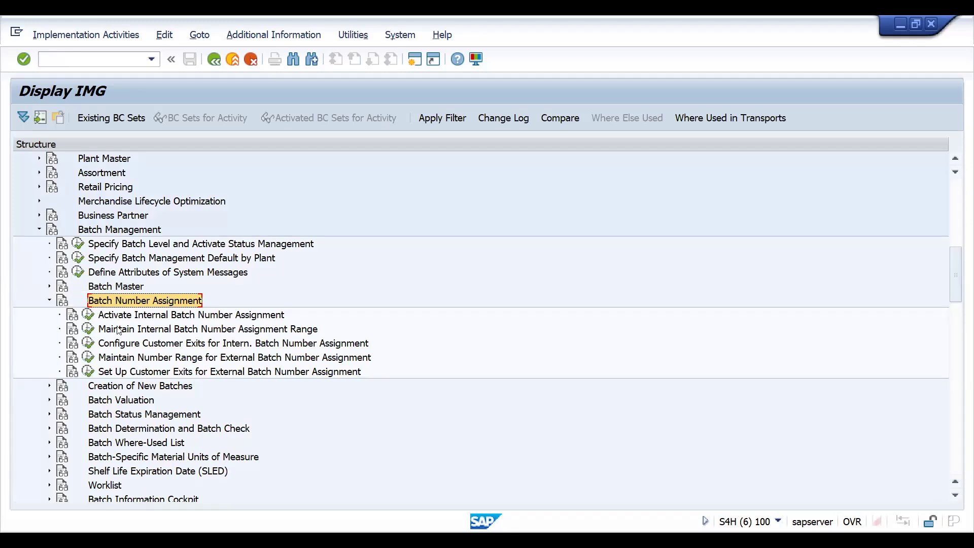
click(87, 314)
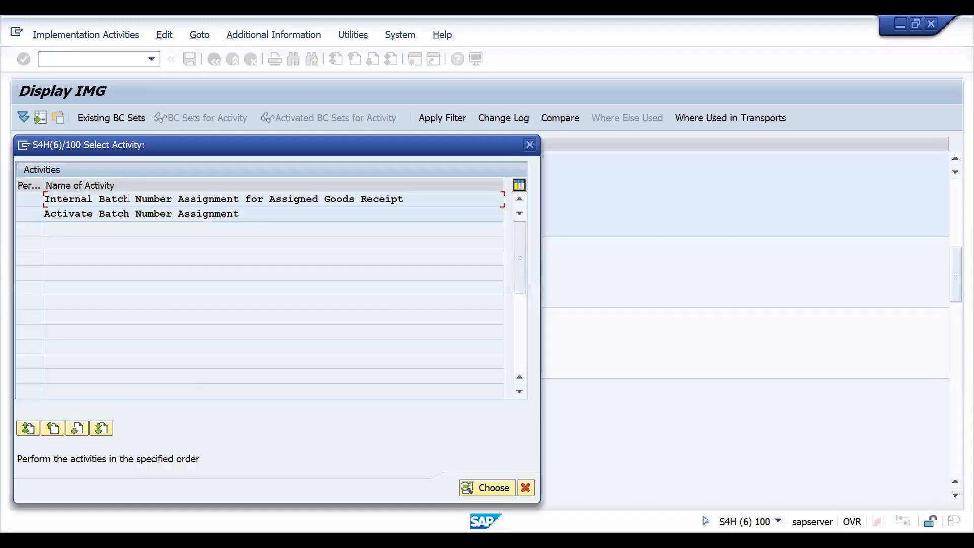
double_click(127, 199)
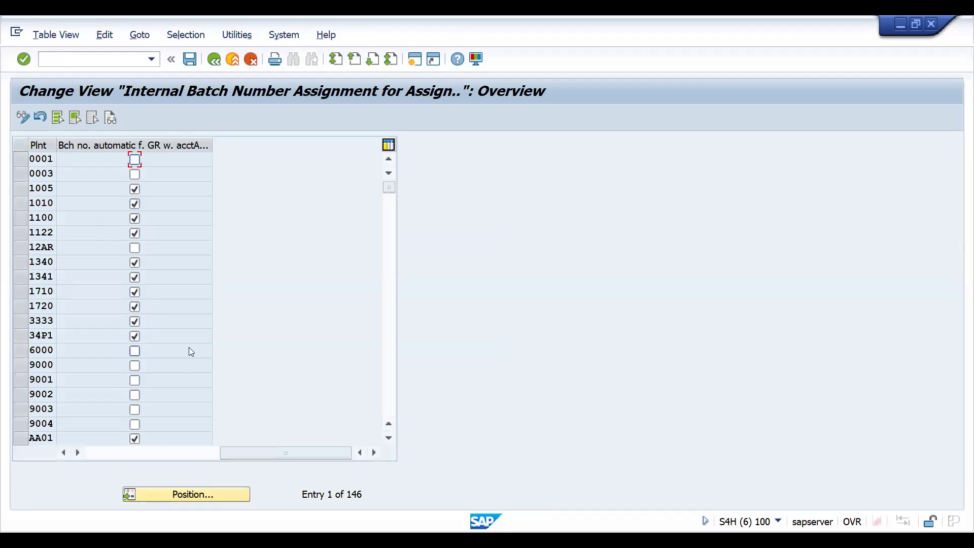
key(F3)
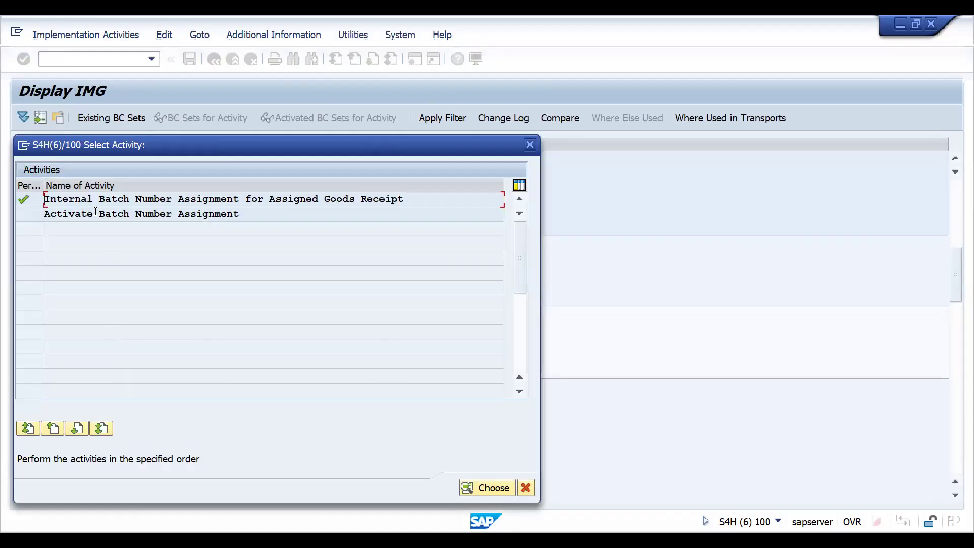
Check the automatic assignment setting in Activate Batch Number Assignment and return to the IMG structure
double_click(96, 211)
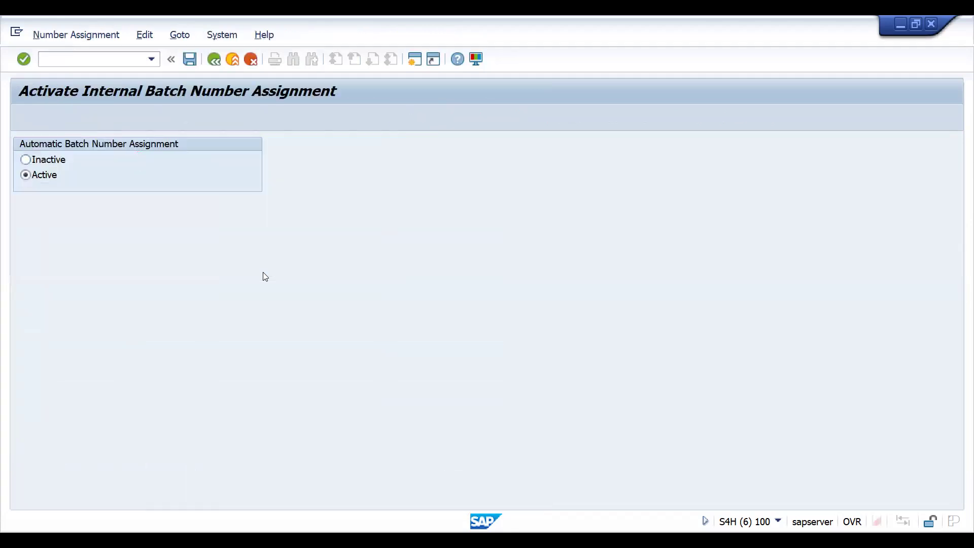
key(F3)
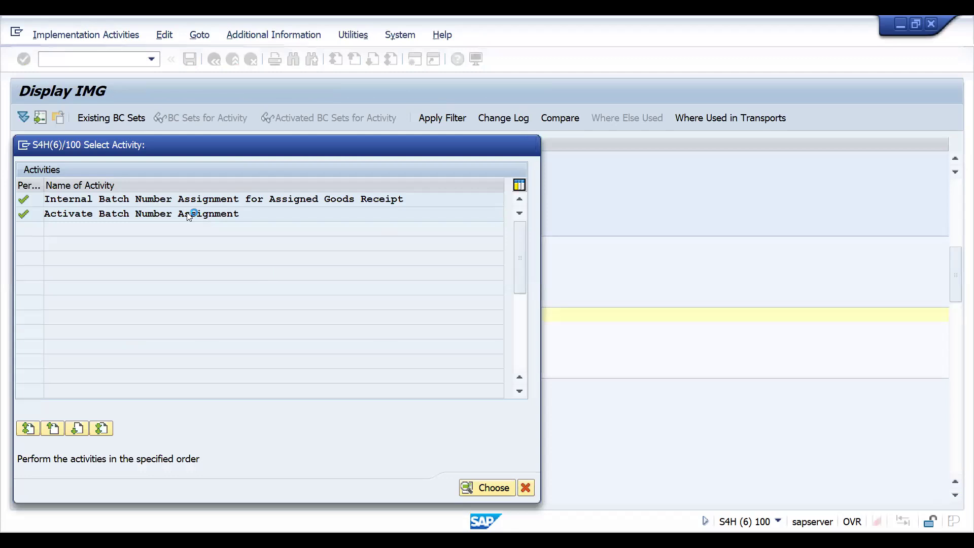
key(F12)
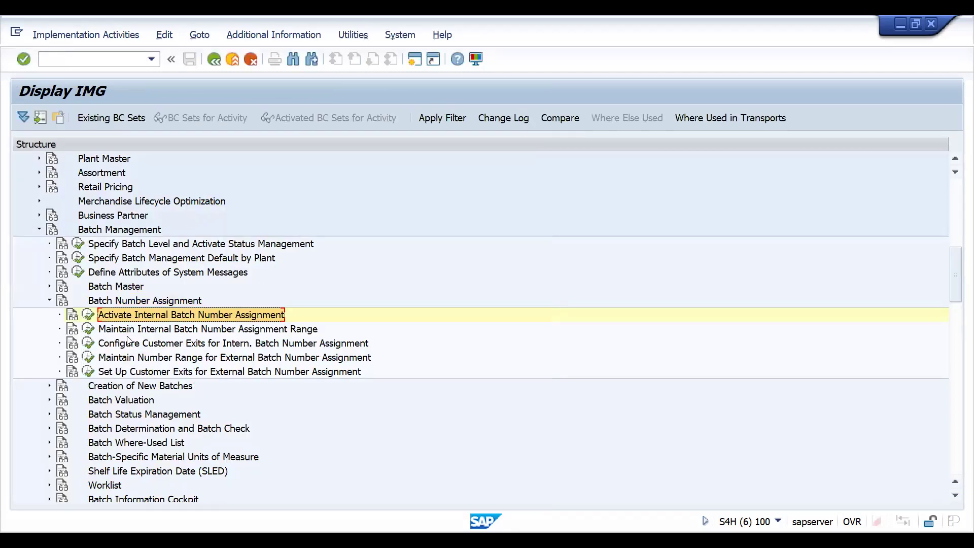
View the number range intervals in Maintain Internal Batch Number Assignment Range and return to the IMG structure
click(87, 329)
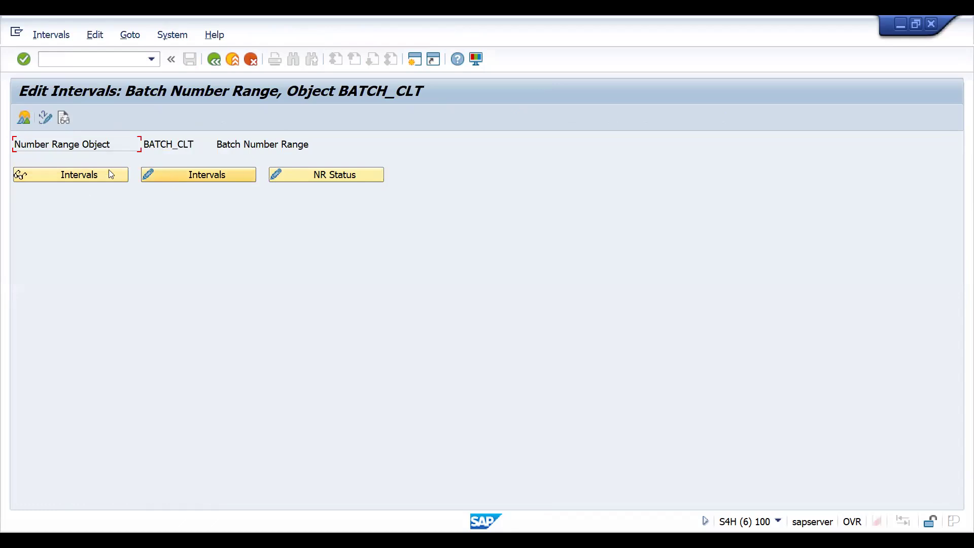
click(93, 175)
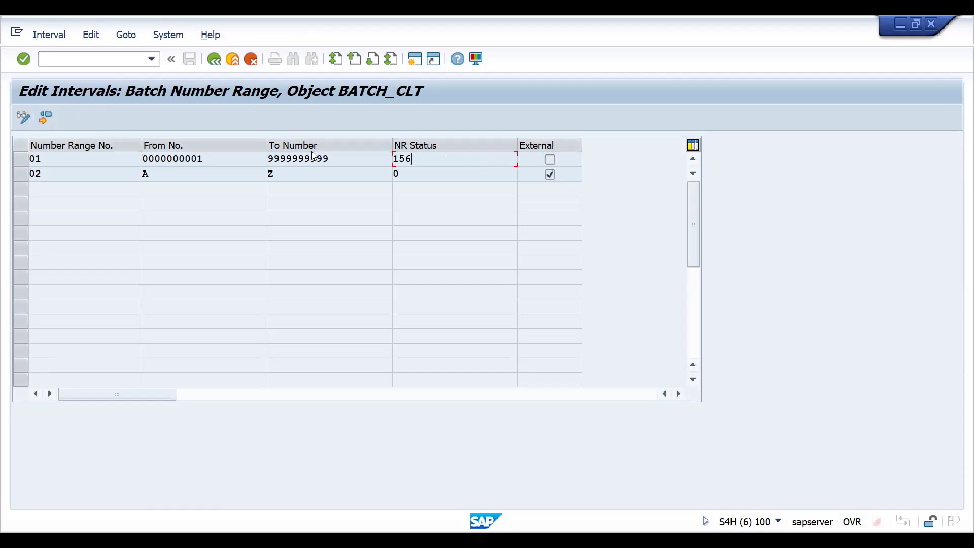
key(F3)
key(F3)
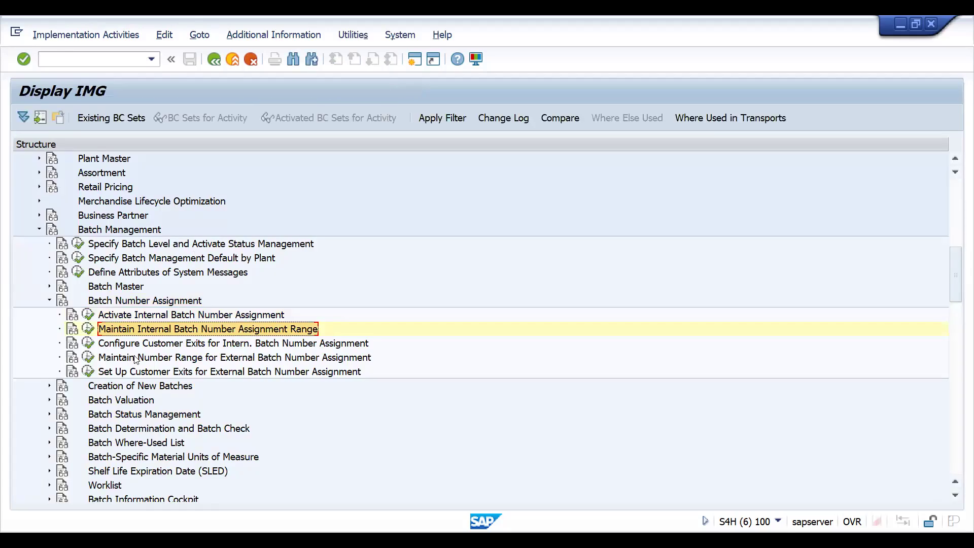
Look into the Batch Status Management node, collapse it and select Batch Determination and Batch Check
click(116, 388)
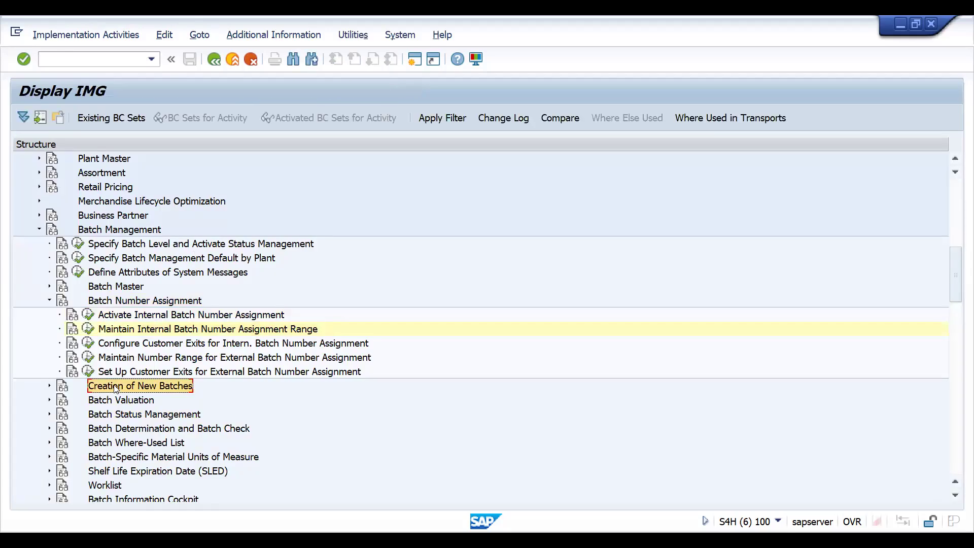
key(Down)
key(Down)
key(Right)
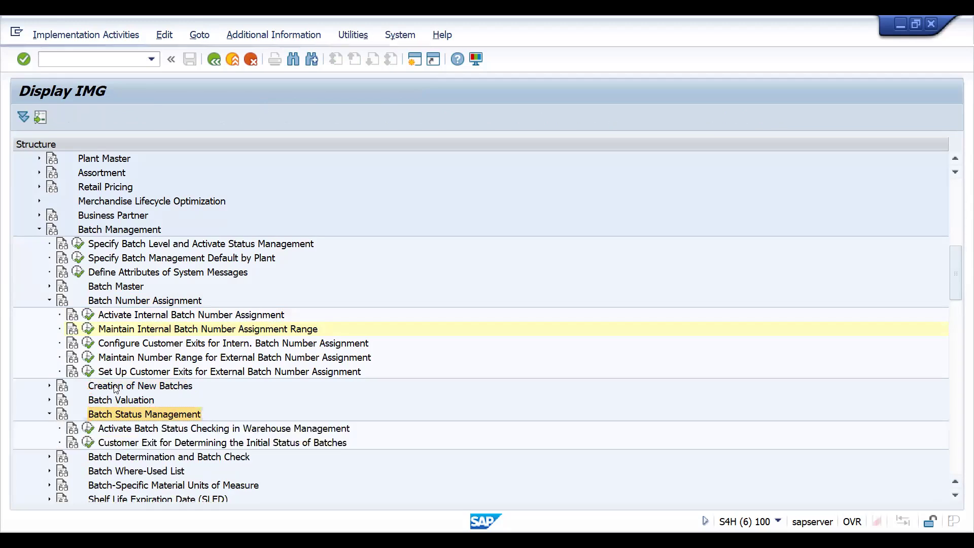
key(Left)
key(Down)
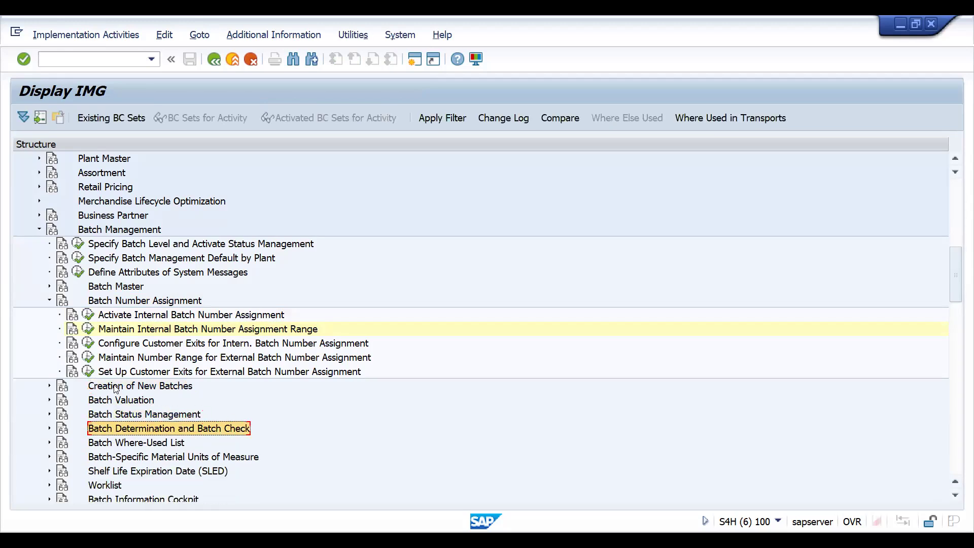
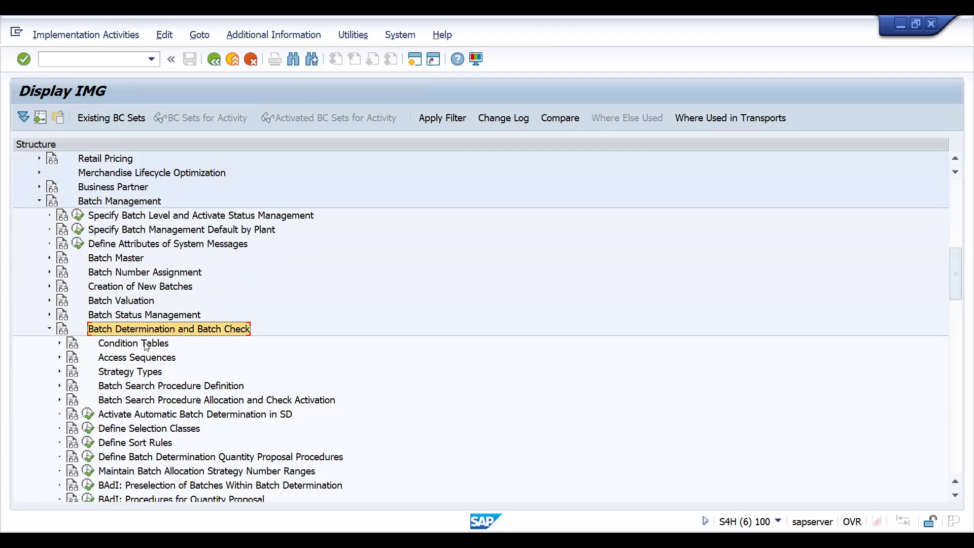
Expand Condition Tables under Batch Determination and Batch Check and select Define Inventory Management Condition Tables
click(137, 346)
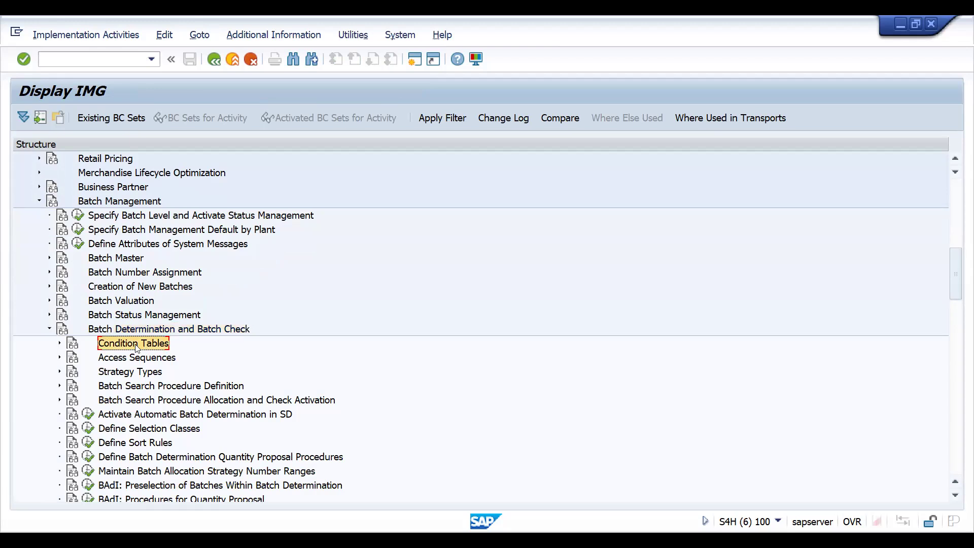
double_click(137, 345)
key(Down)
key(Down)
key(Down)
key(Up)
key(Up)
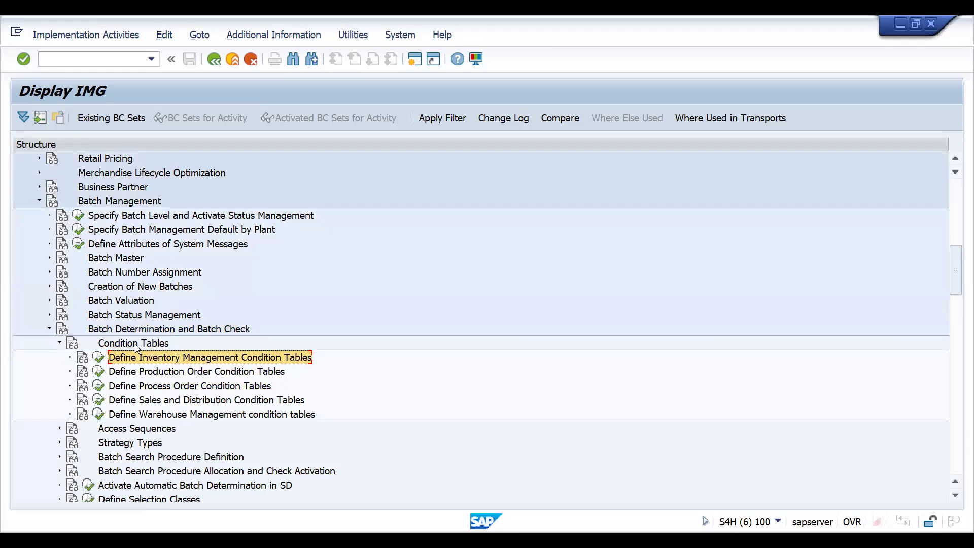
Examine the condition table activities for production orders, process orders, and sales and distribution, stopping at Define Sales and Distribution Condition Tables
key(Down)
key(Down)
key(Down)
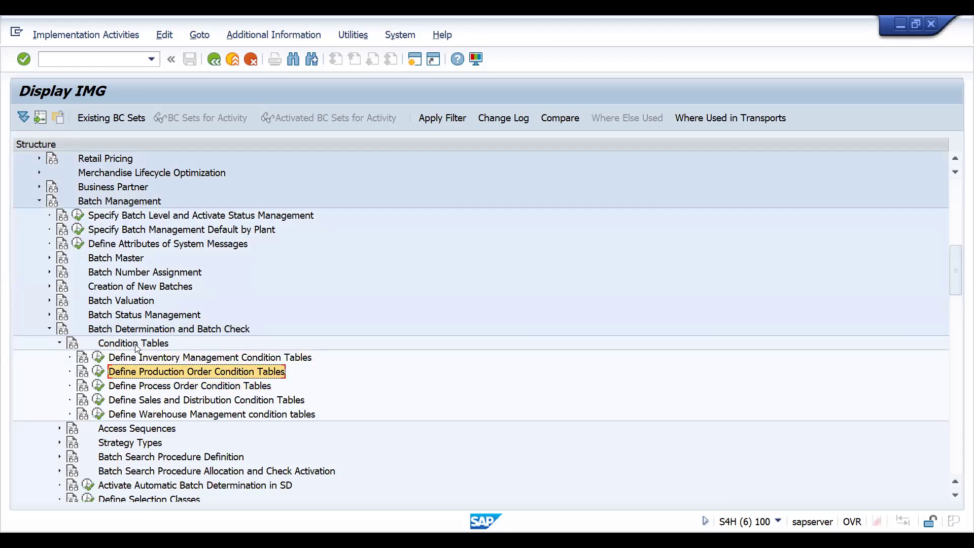
key(Down)
key(Up)
key(Up)
key(Up)
key(Up)
key(Down)
key(Down)
key(Up)
key(Up)
key(Down)
key(Down)
key(Down)
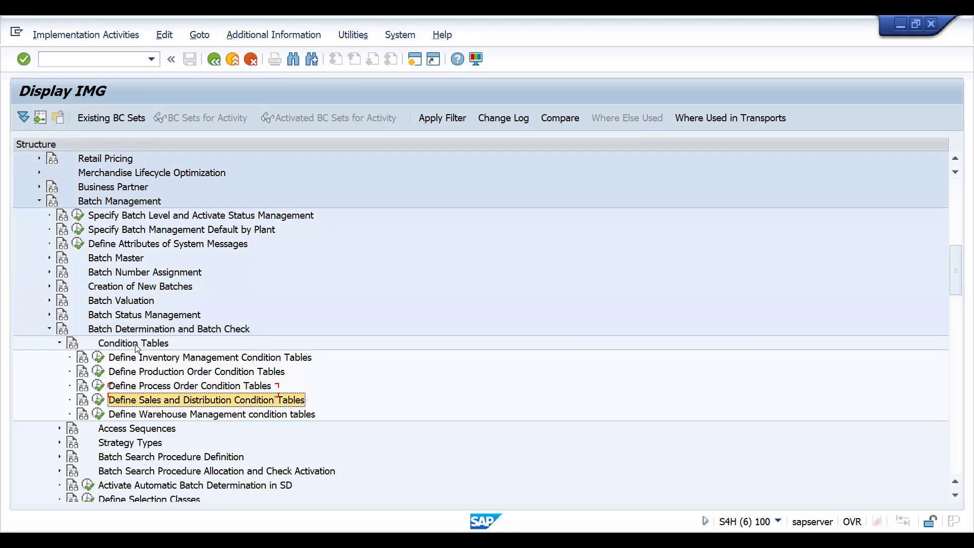
Start a new sales and distribution batch determination condition table numbered 666 and look through the list of existing table numbers
click(99, 400)
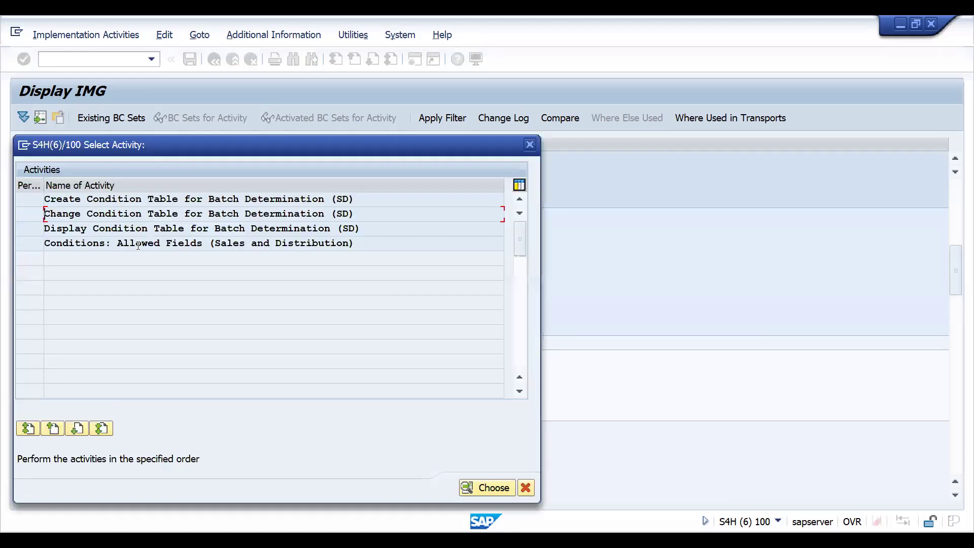
double_click(154, 199)
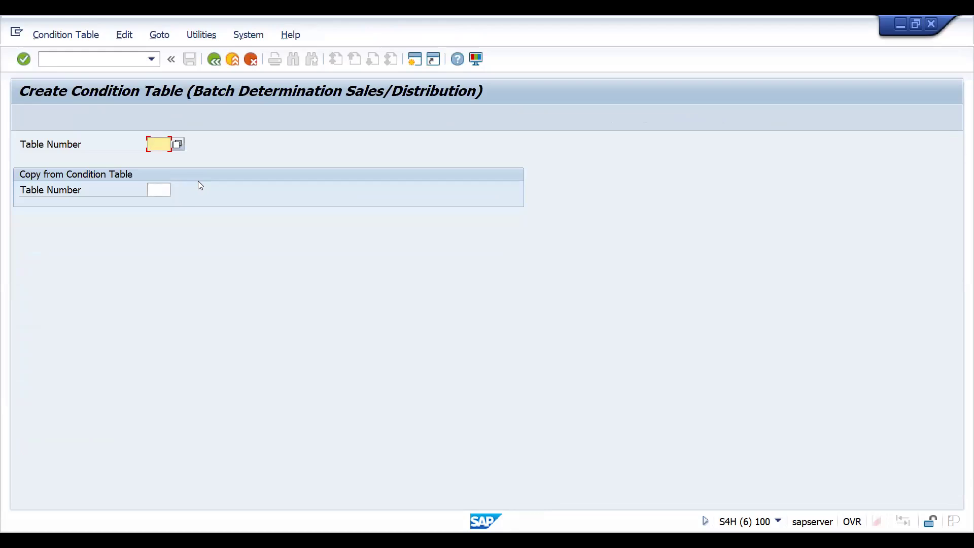
text(666)
key(Return)
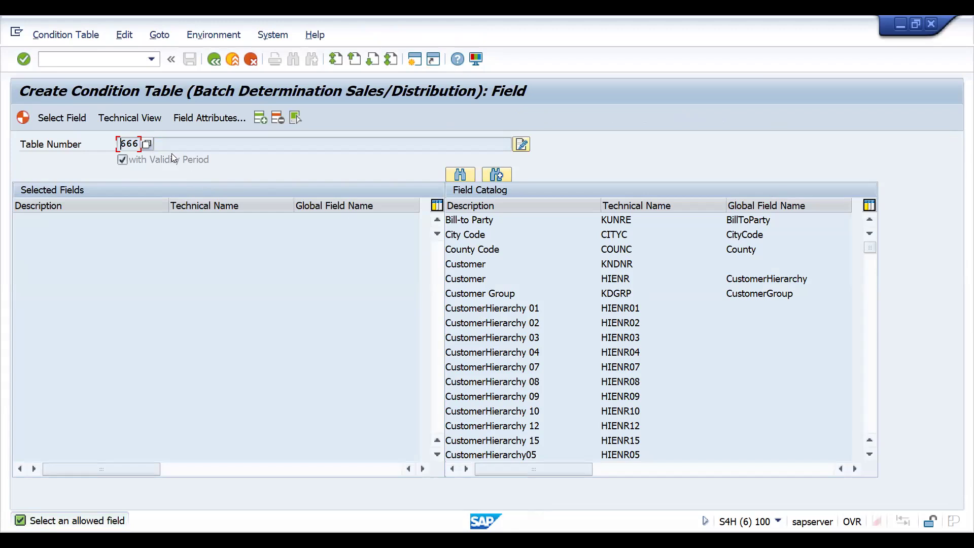
click(146, 145)
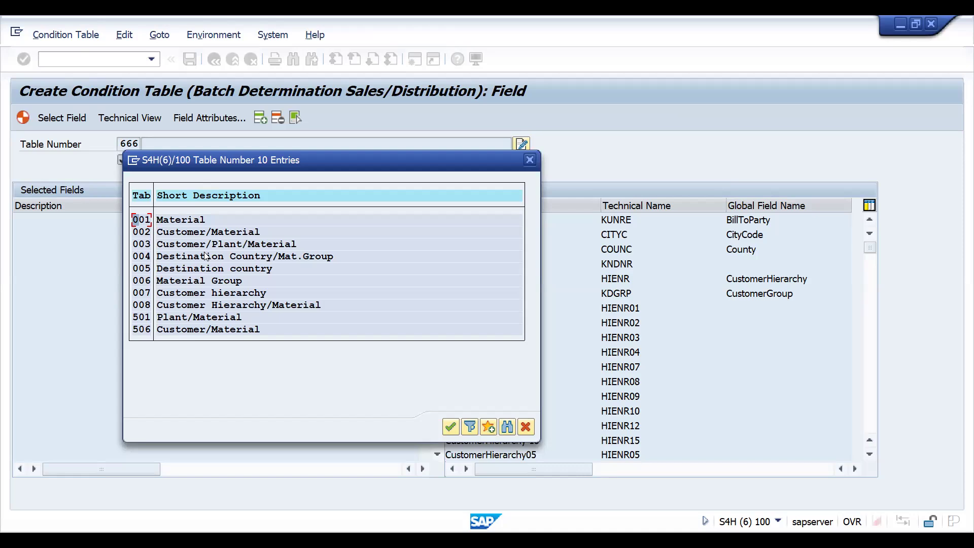
key(Escape)
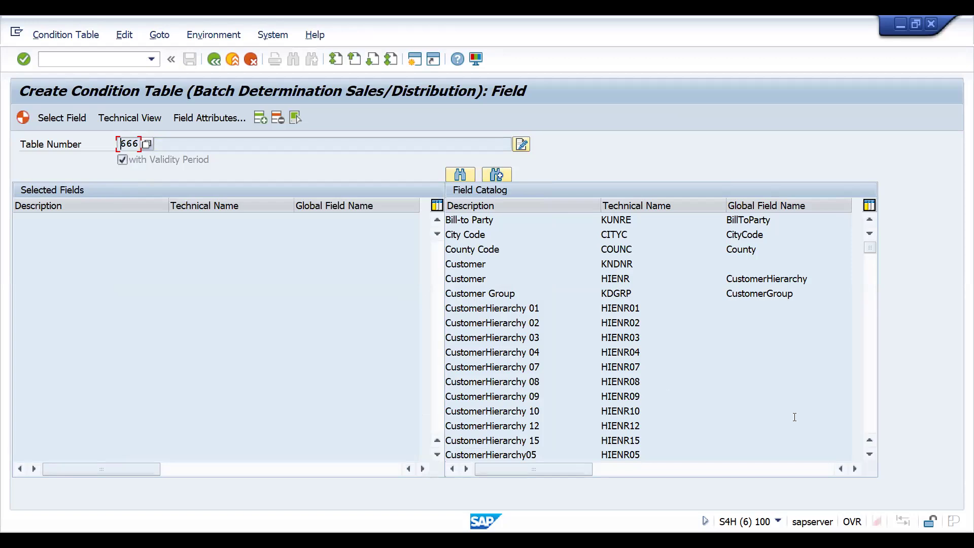
Add Sales Document Type, Plant and Material from the field catalog to condition table 666
click(871, 426)
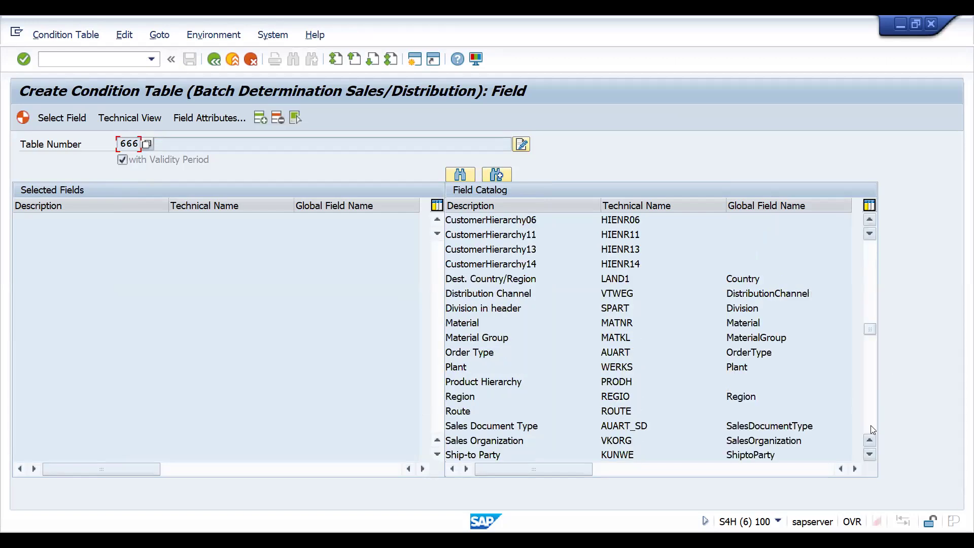
double_click(472, 428)
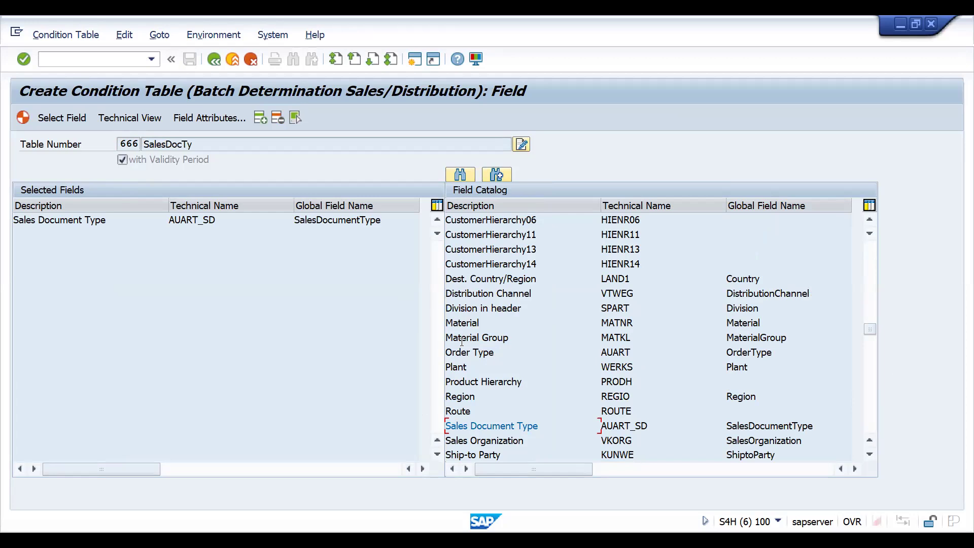
double_click(451, 367)
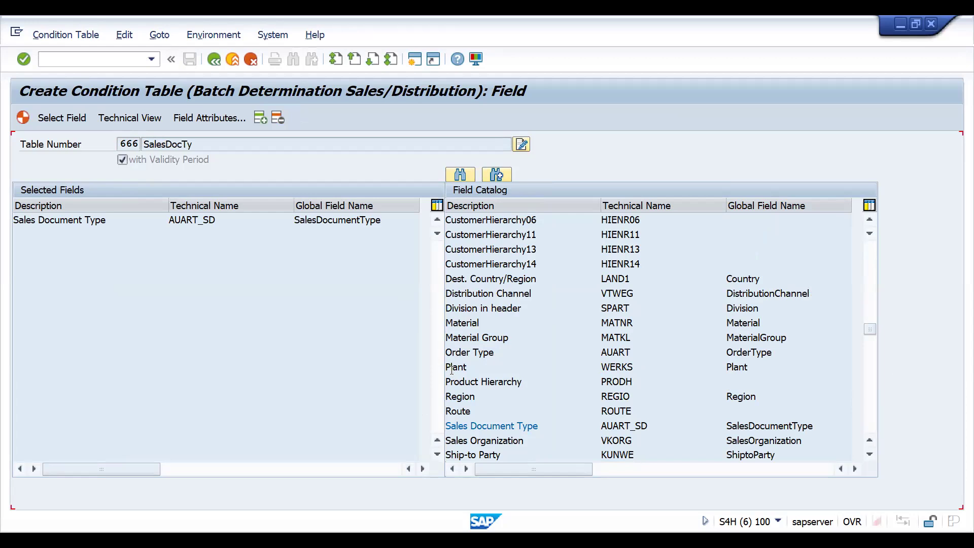
double_click(458, 323)
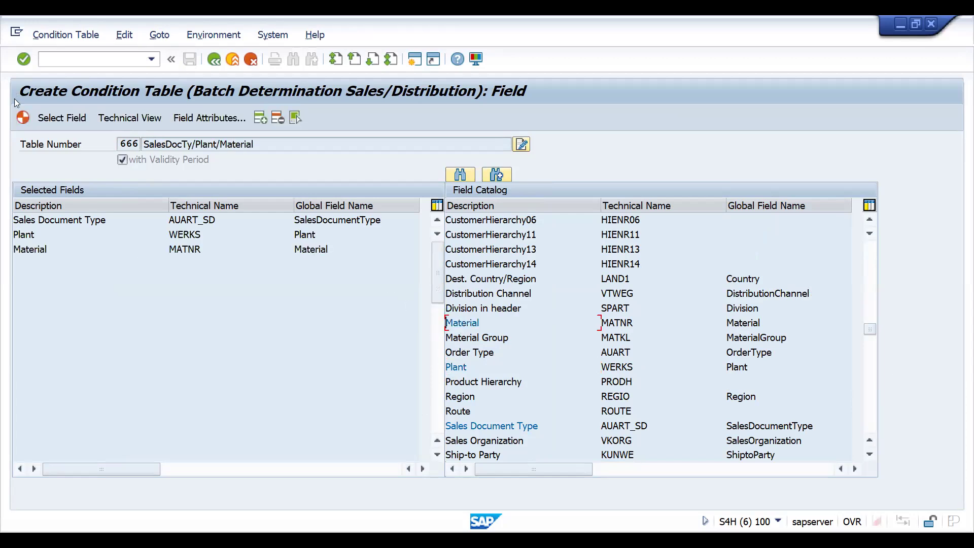
Generate condition table 666 as a local object and go back from the generation log
click(22, 120)
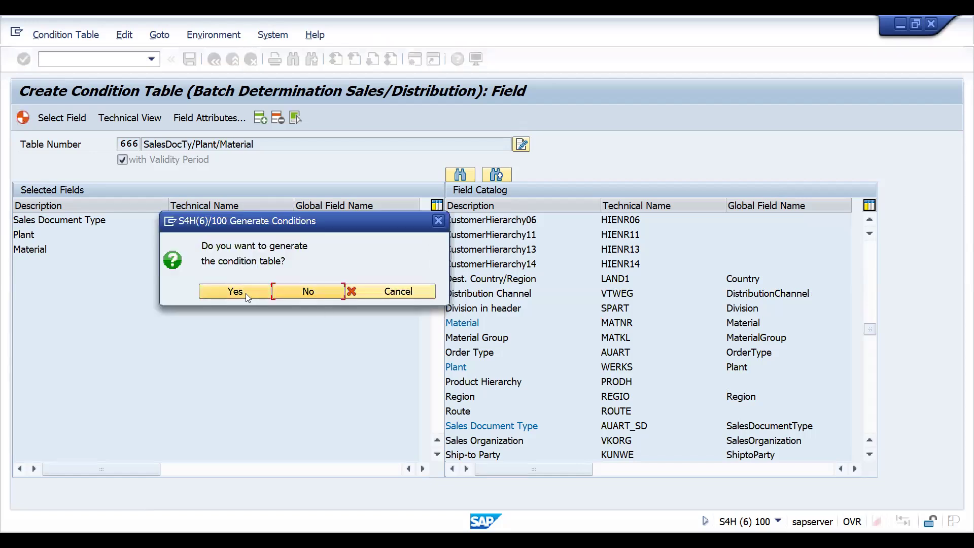
click(246, 293)
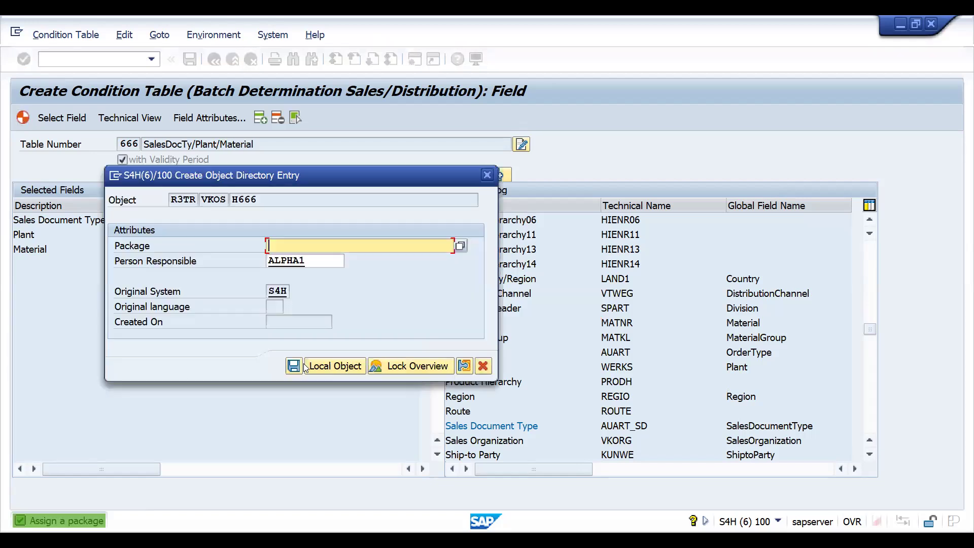
click(321, 367)
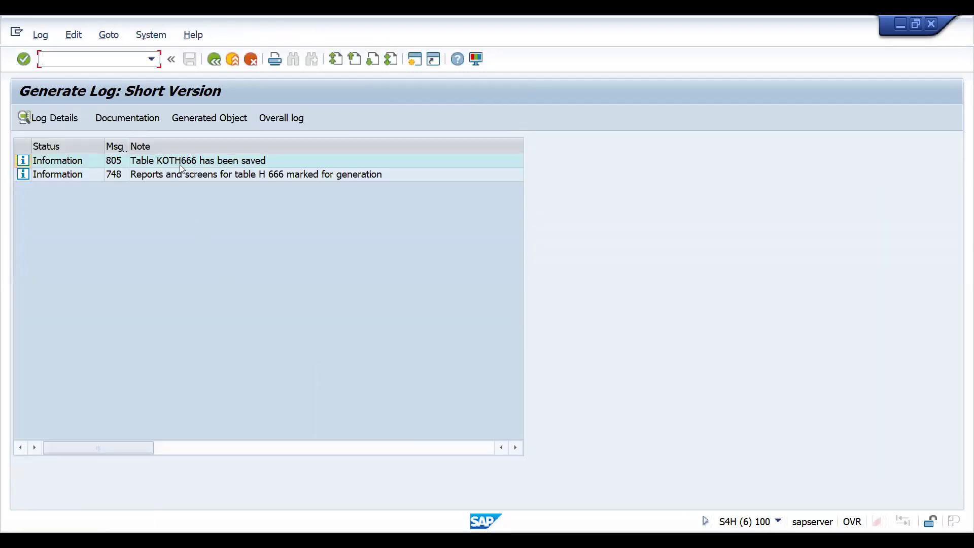
click(214, 65)
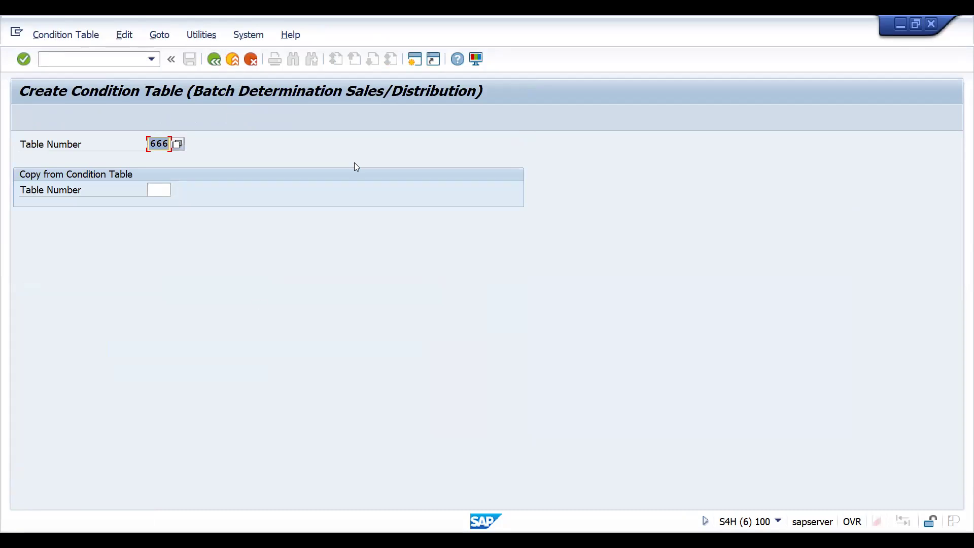
Switch to the Excel workbook and note KOTH666 in cell I16
key(alt+Tab)
click(303, 328)
text(K)
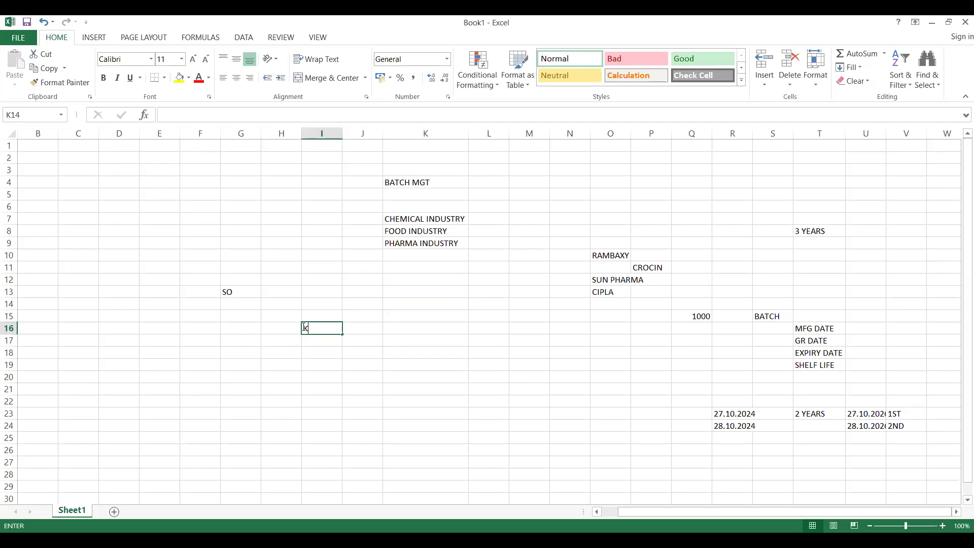
text(OTH666)
click(358, 366)
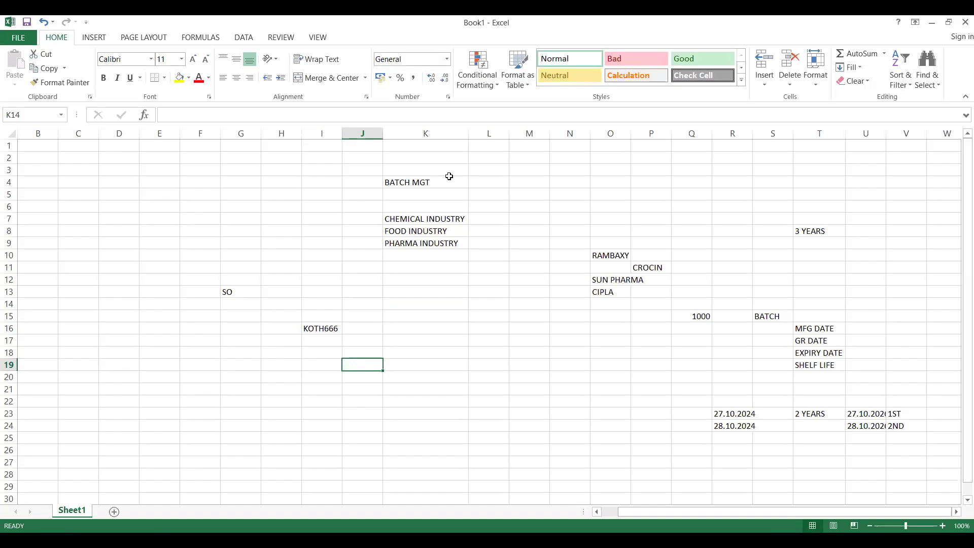
Switch back to SAP and leave the sales and distribution condition table activity for the IMG structure
key(alt+Tab)
key(F3)
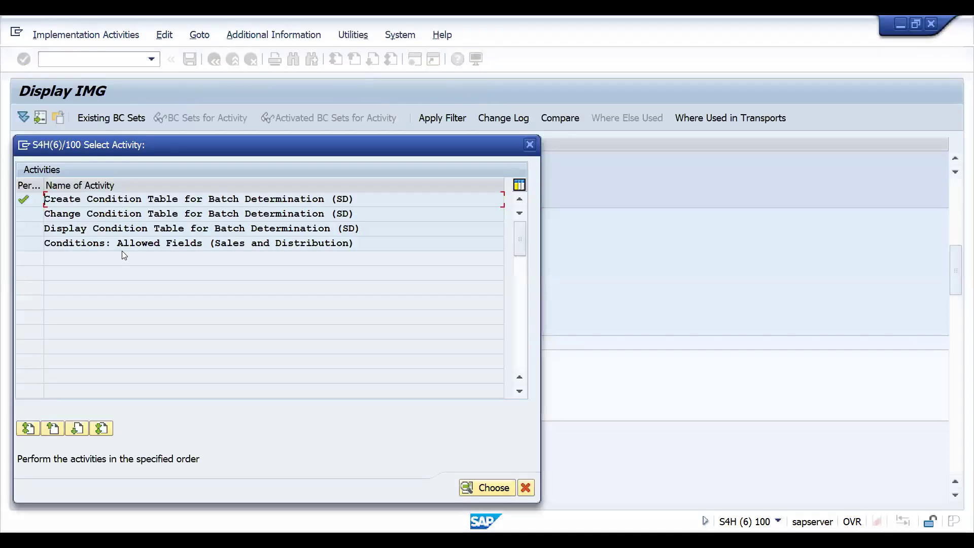
key(F3)
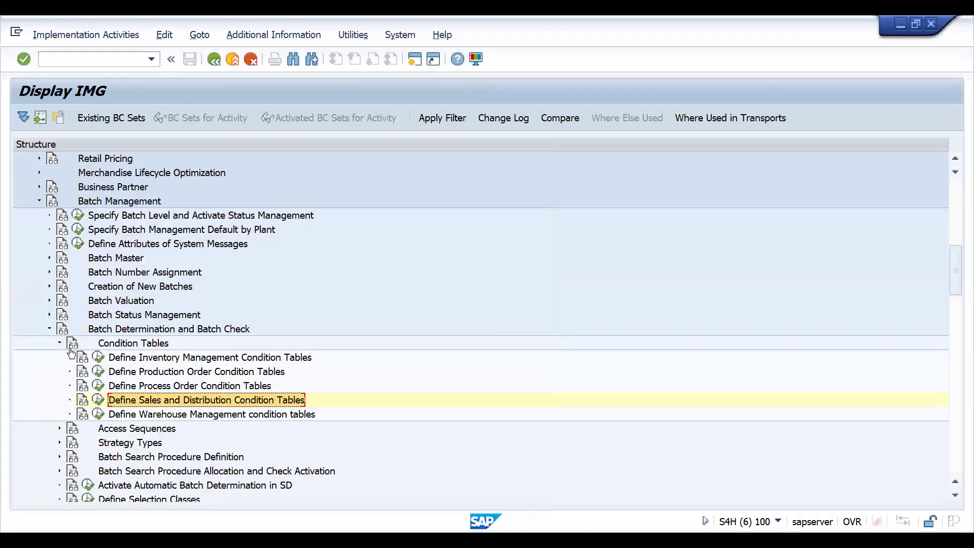
Try to create condition table 666 for inventory management batch determination and return to the IMG structure
click(96, 359)
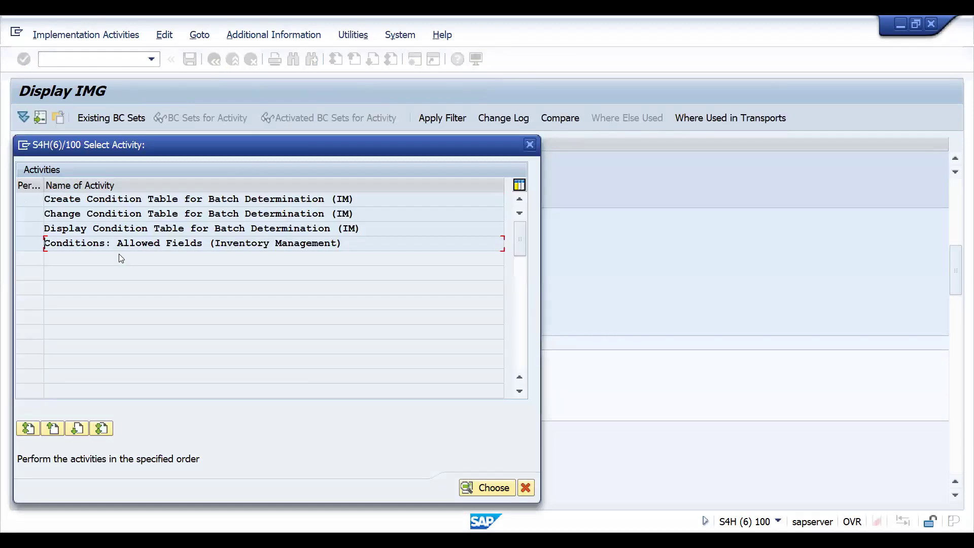
double_click(126, 201)
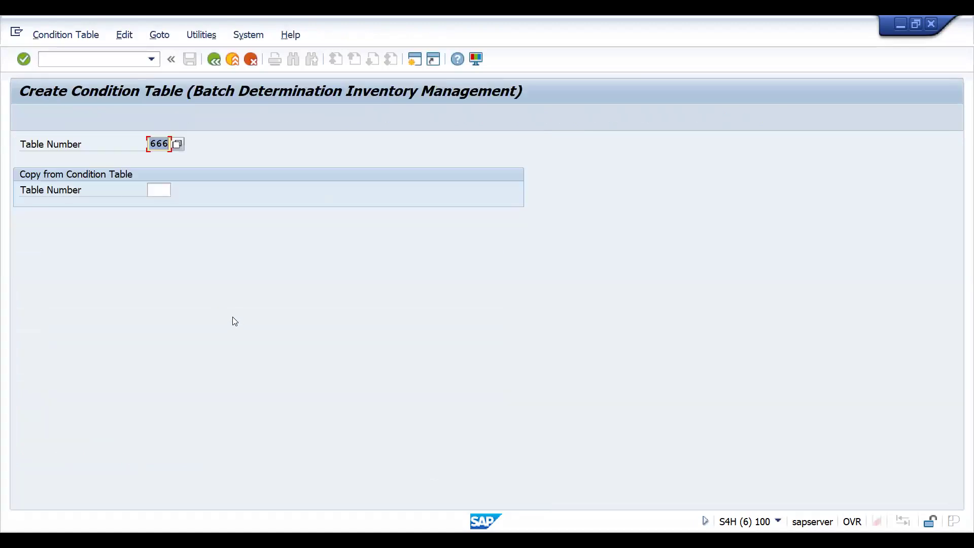
key(Return)
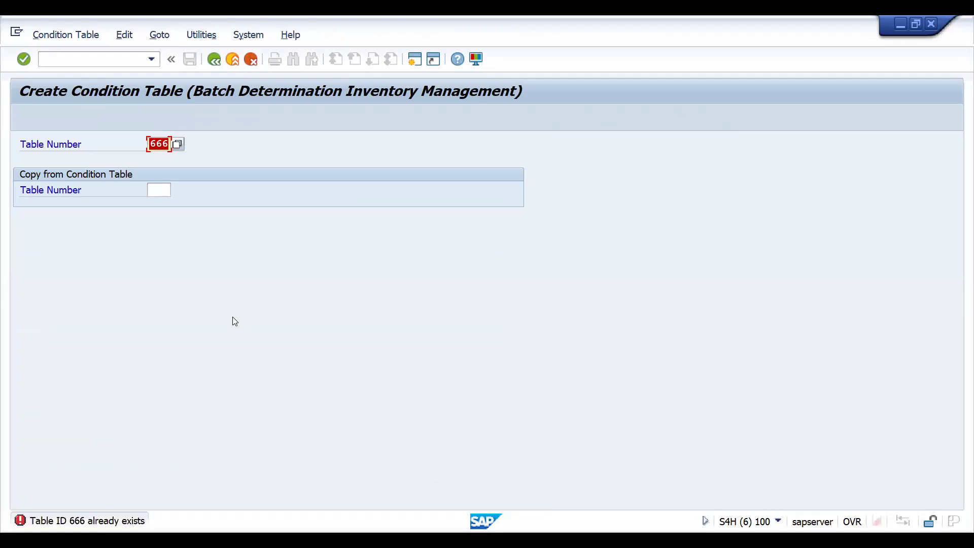
key(F3)
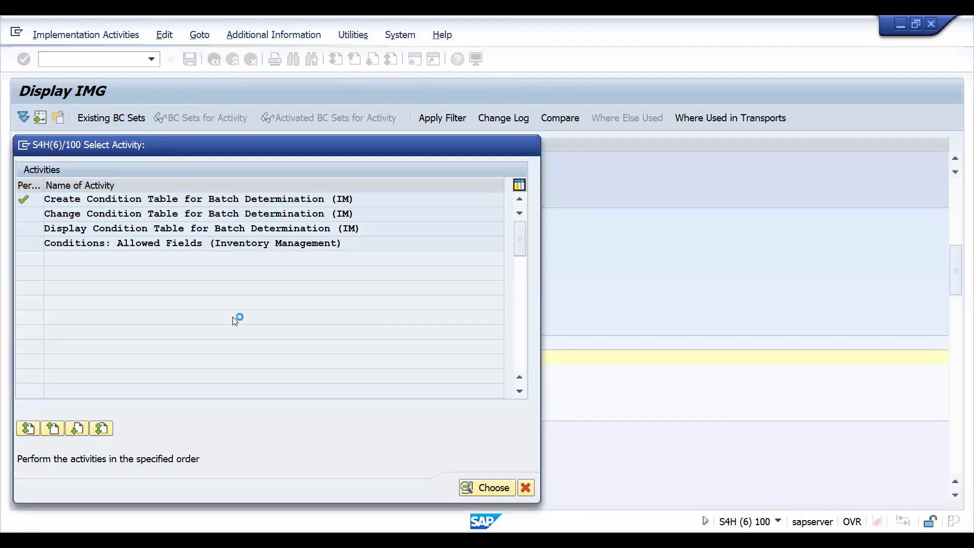
key(Escape)
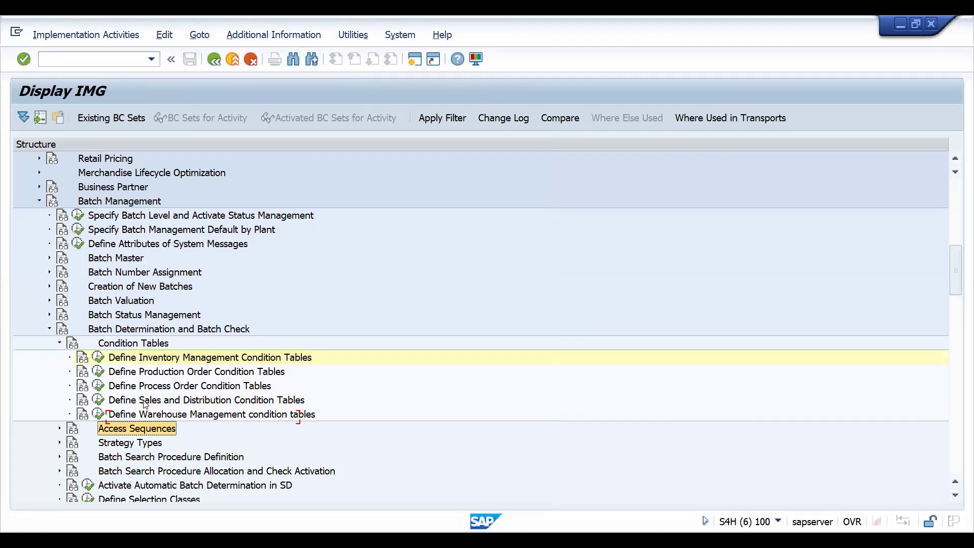
Expand Access Sequences under Batch Determination and Batch Check and open Define Sales and Distribution Access Sequences
key(Right)
key(Down)
key(Down)
key(Down)
key(Down)
key(Down)
key(Down)
key(Down)
key(Down)
key(Up)
key(Up)
key(Up)
key(Up)
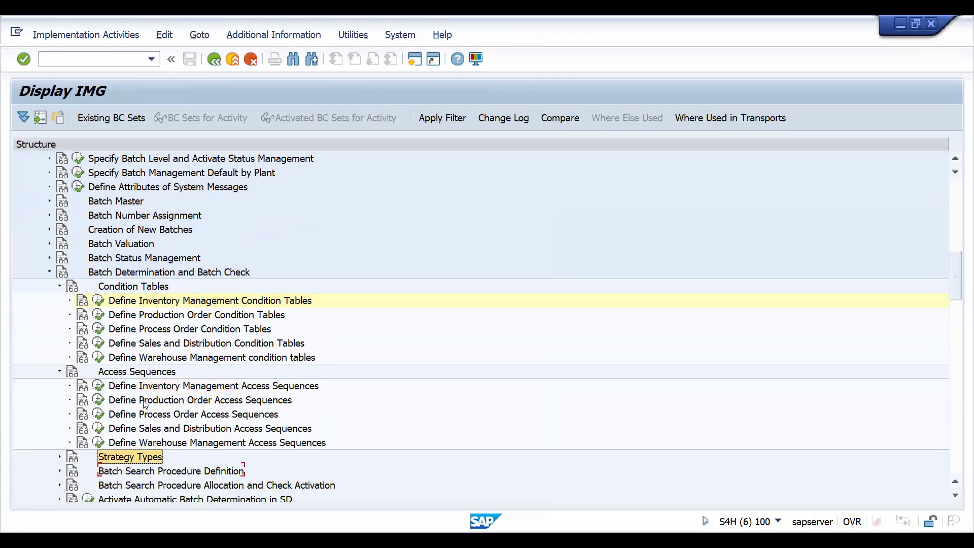
click(99, 427)
key(Return)
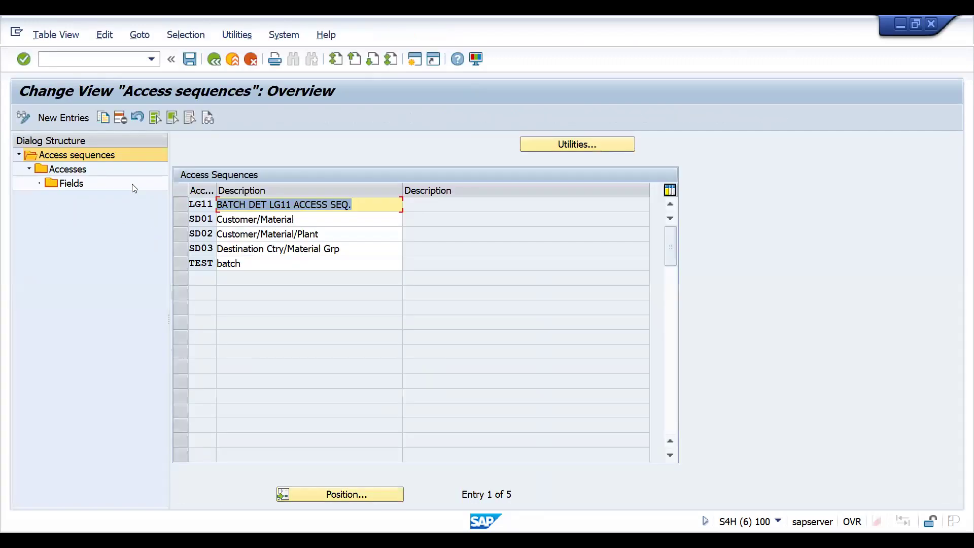
View the accesses of access sequence SD01 and return to the access sequence overview
click(184, 225)
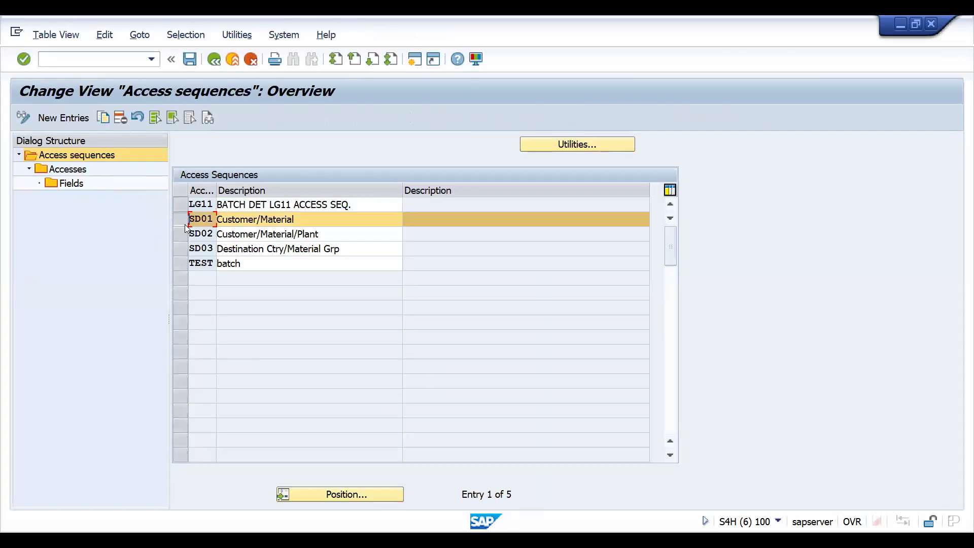
double_click(78, 172)
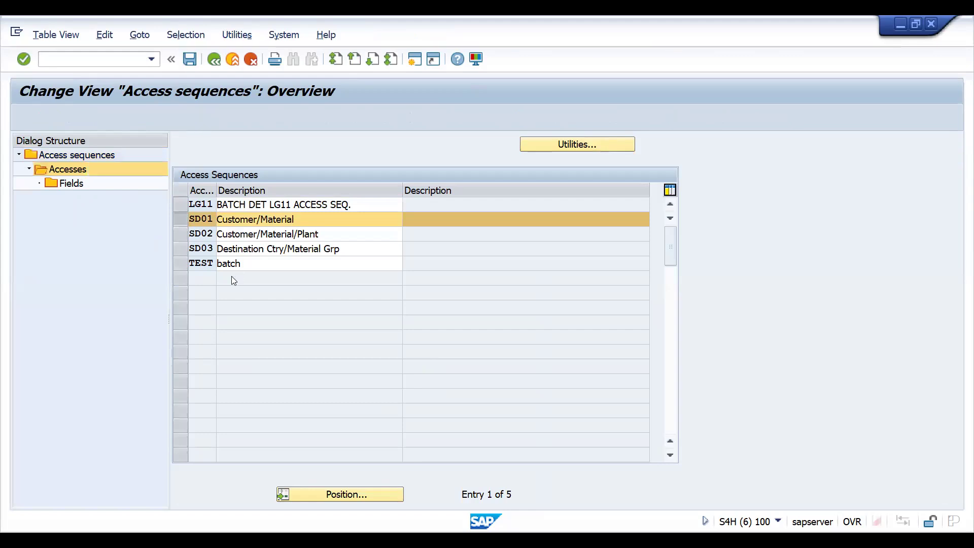
key(F3)
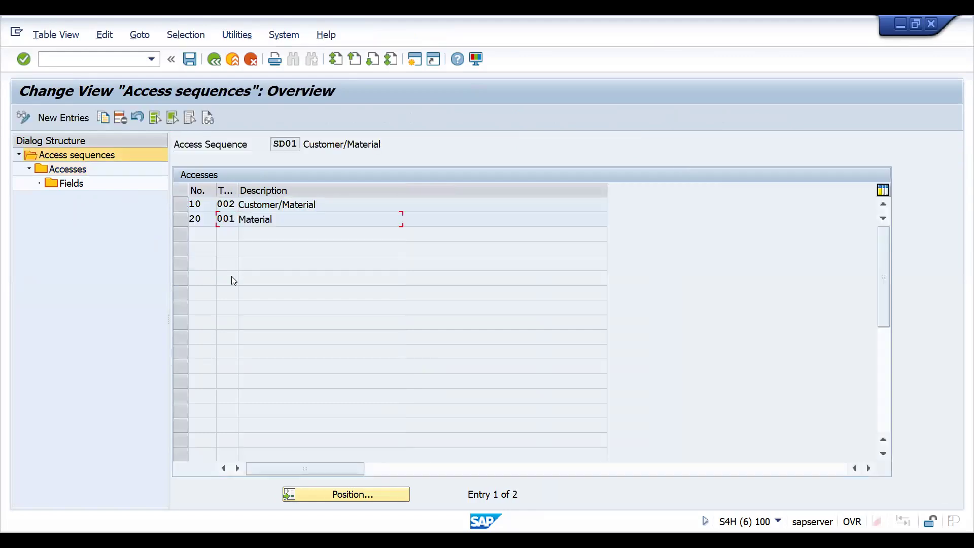
Create access sequence DD01 with the description BATCHES FOR TEA MATERAILS
click(62, 119)
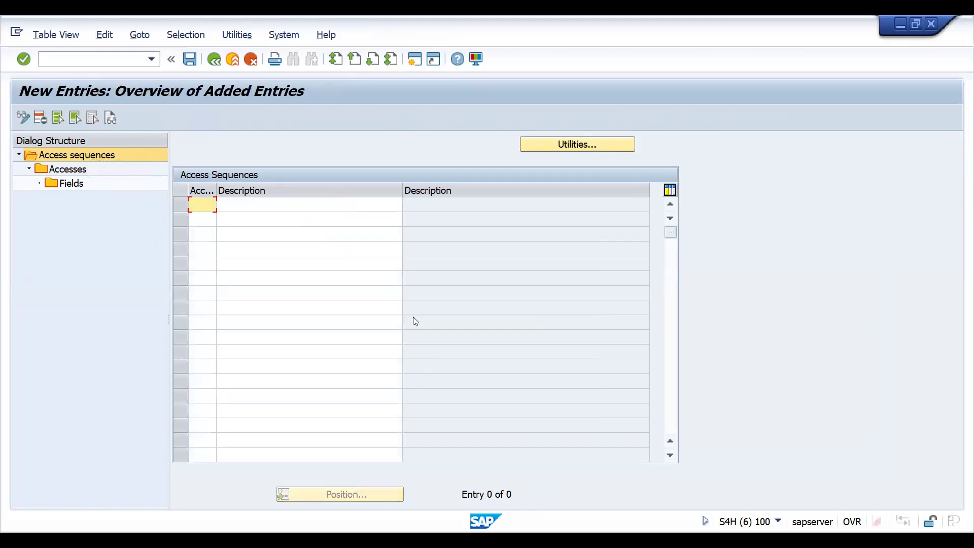
text(Da)
key(BackSpace)
text(D)
text(01)
key(Tab)
text(BATCHES FOR TEA MATERAILS)
key(Return)
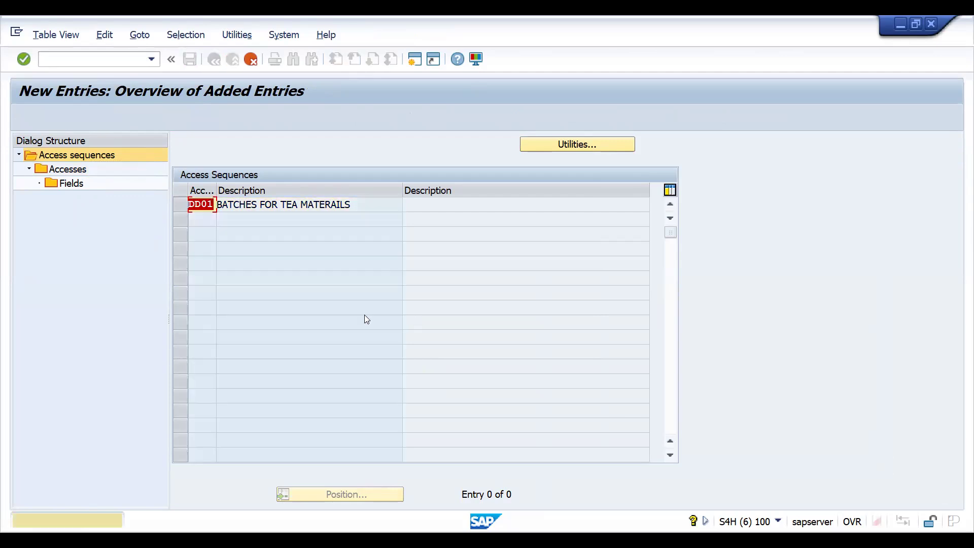
key(Return)
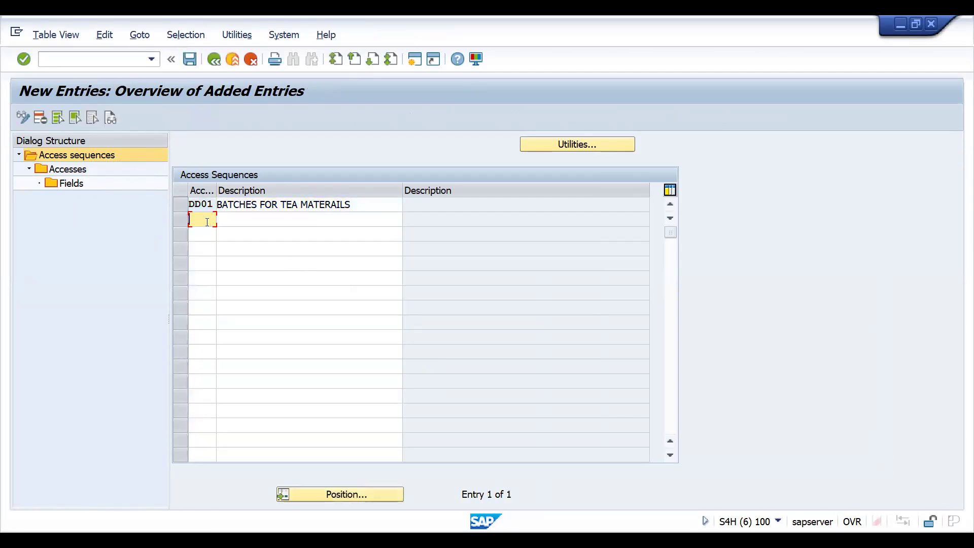
Add access number 10 with condition table 666 to access sequence DD01
click(177, 205)
click(83, 171)
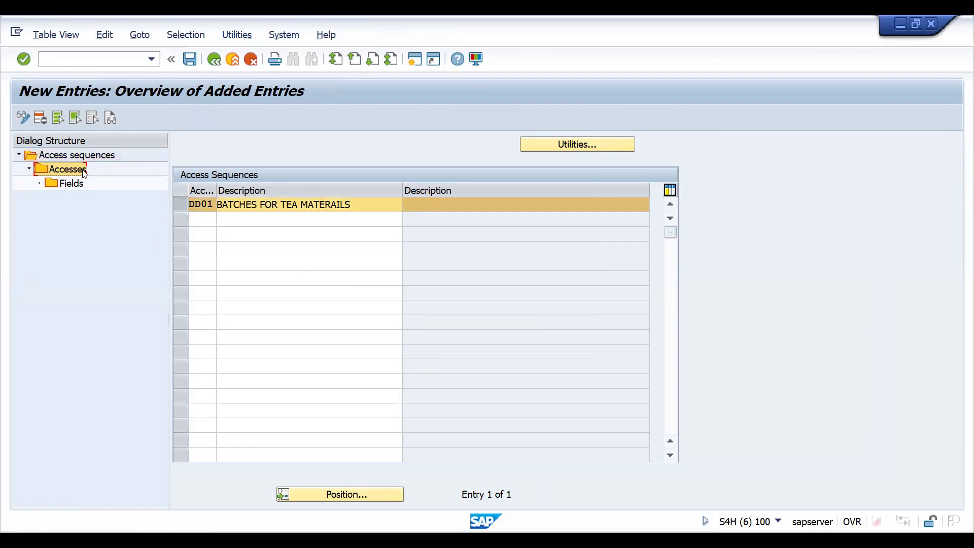
double_click(85, 172)
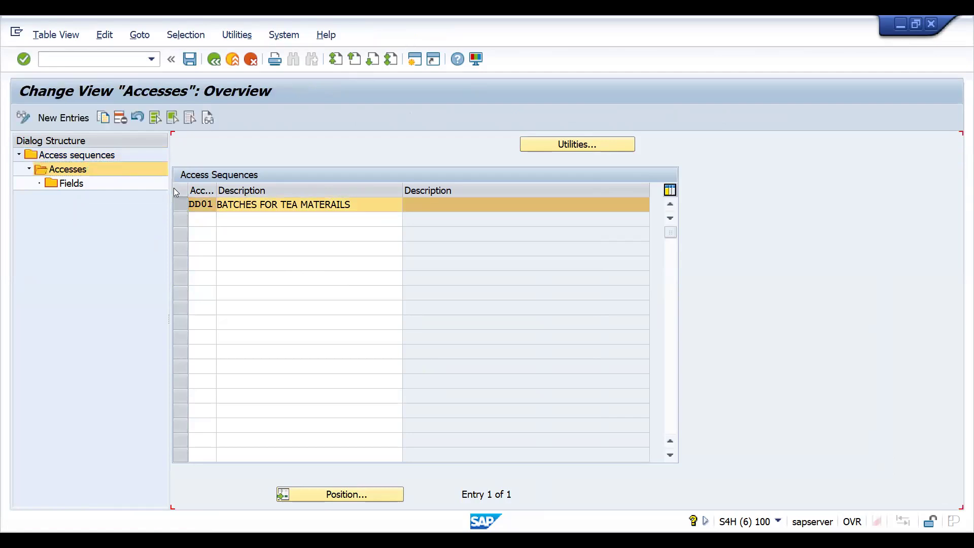
click(63, 119)
text(10)
key(Tab)
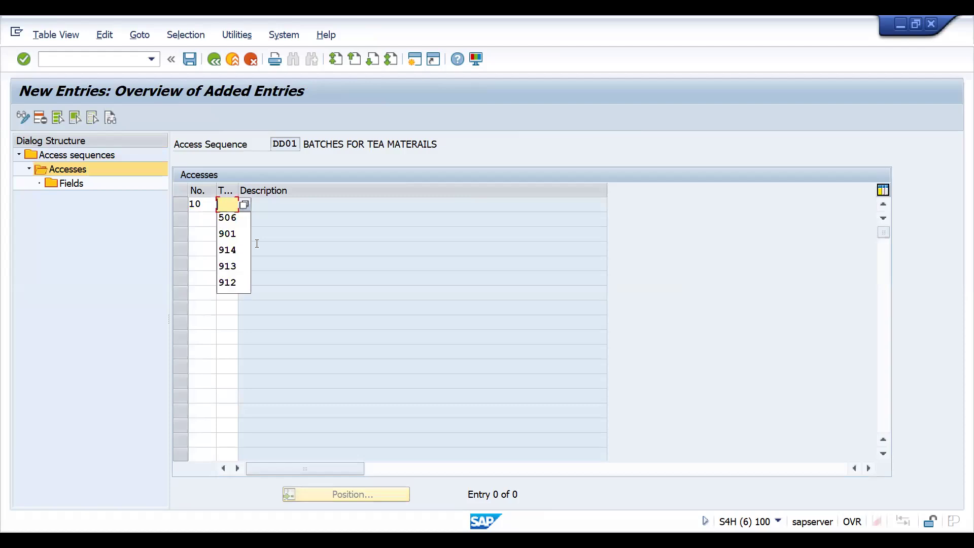
text(666)
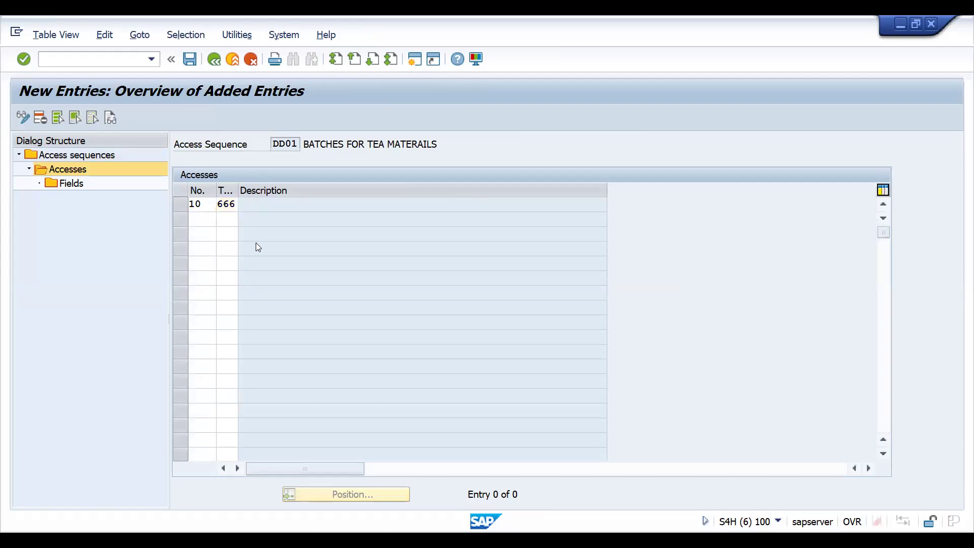
key(Return)
key(Return)
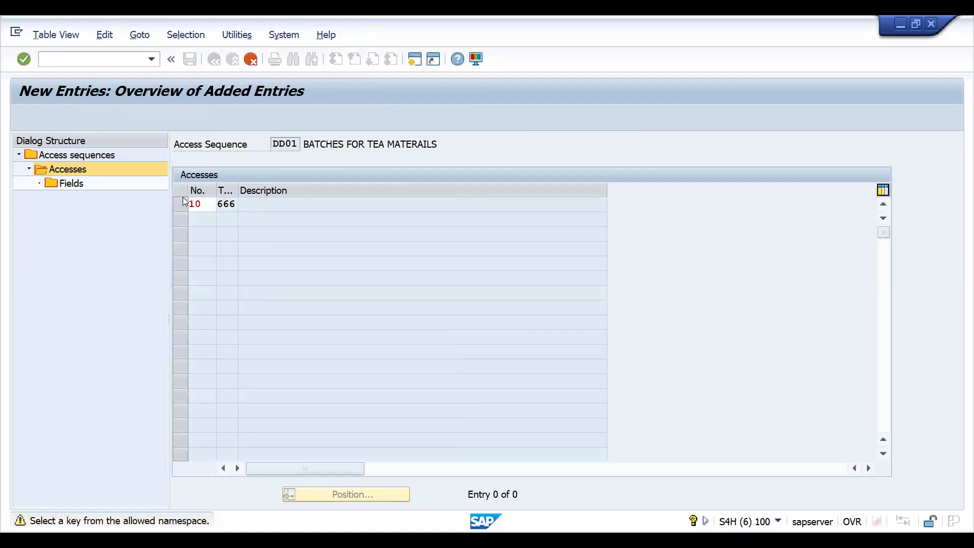
Open the fields of access 10 and save access sequence DD01 in the proposed workbench request, returning to the IMG
key(Return)
click(181, 203)
double_click(72, 184)
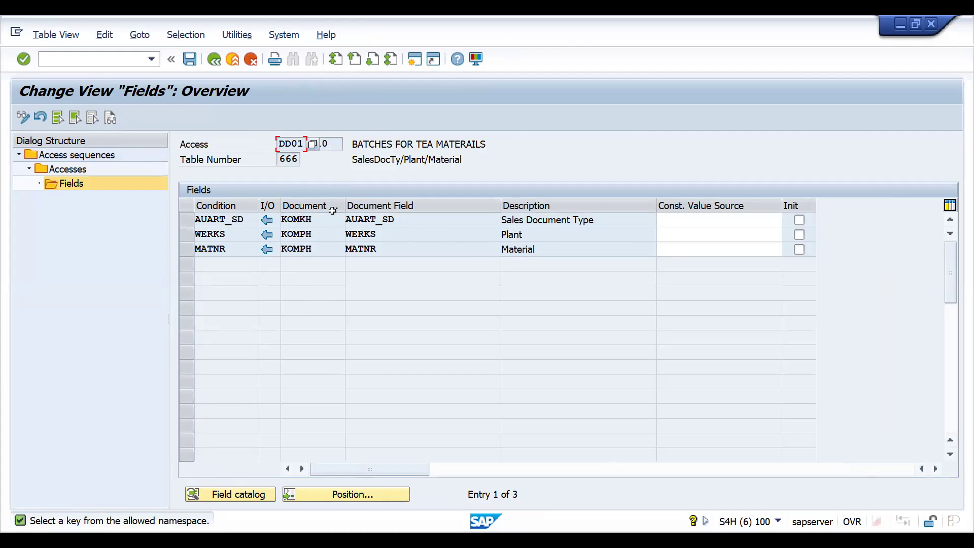
click(190, 58)
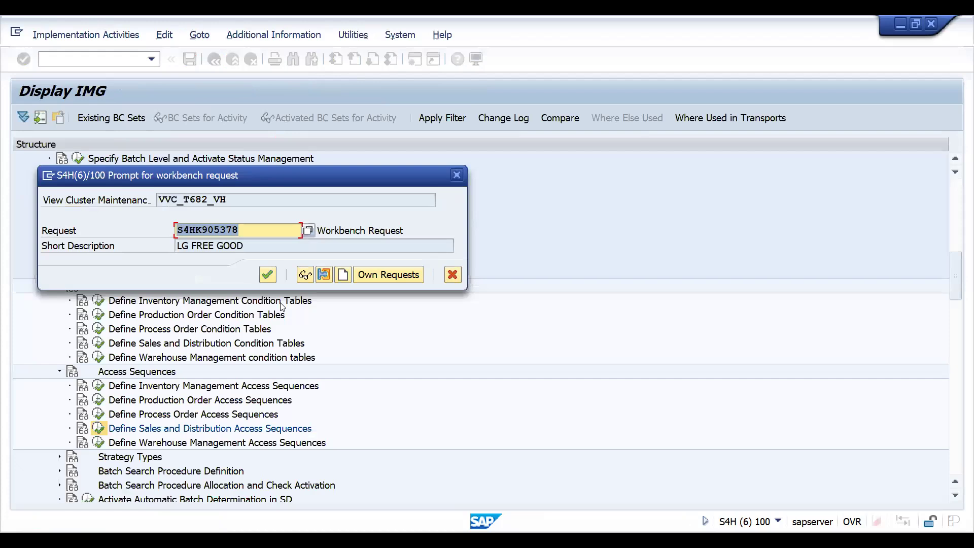
key(Return)
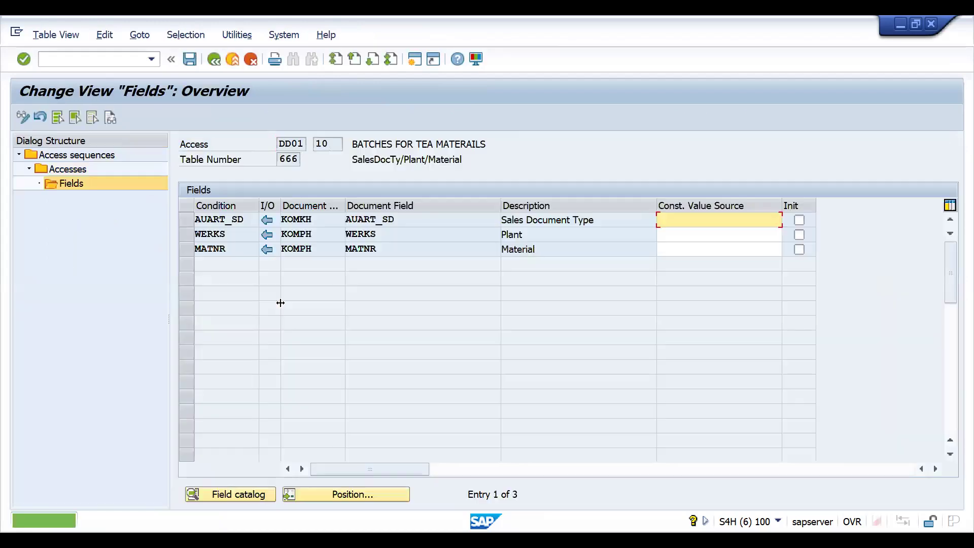
key(F3)
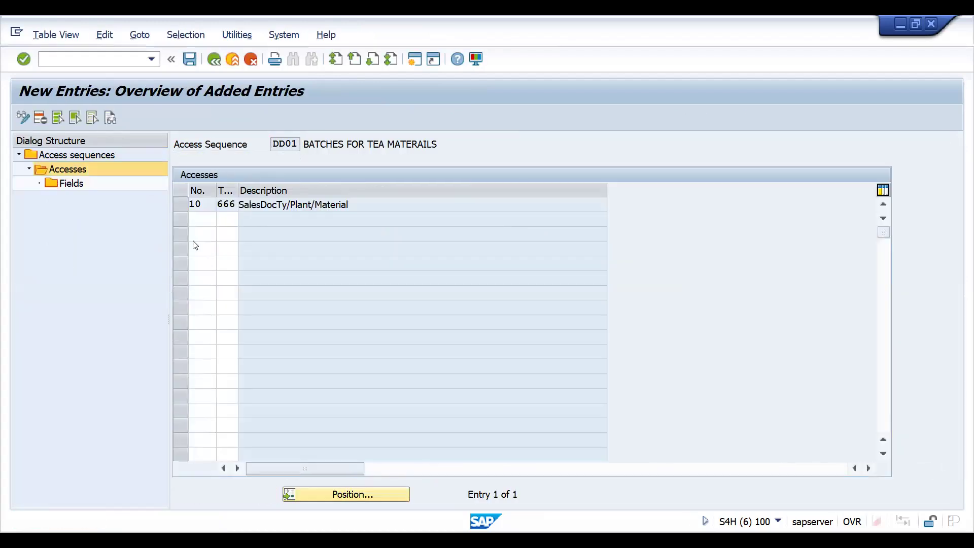
key(F3)
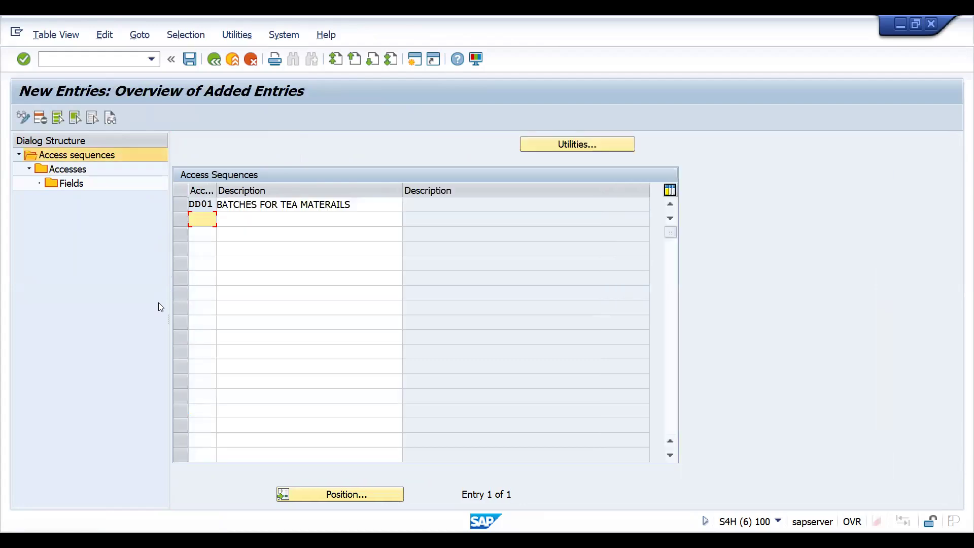
key(F3)
key(F3)
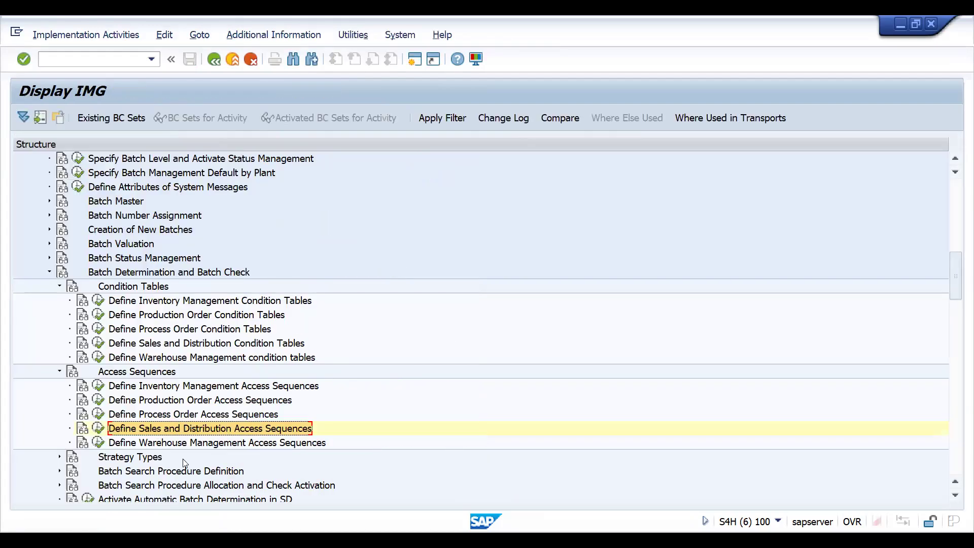
Expand Strategy Types under Batch Determination and Batch Check and go through the activities it contains
double_click(141, 461)
key(Down)
key(Down)
key(Down)
key(Down)
key(Down)
key(Down)
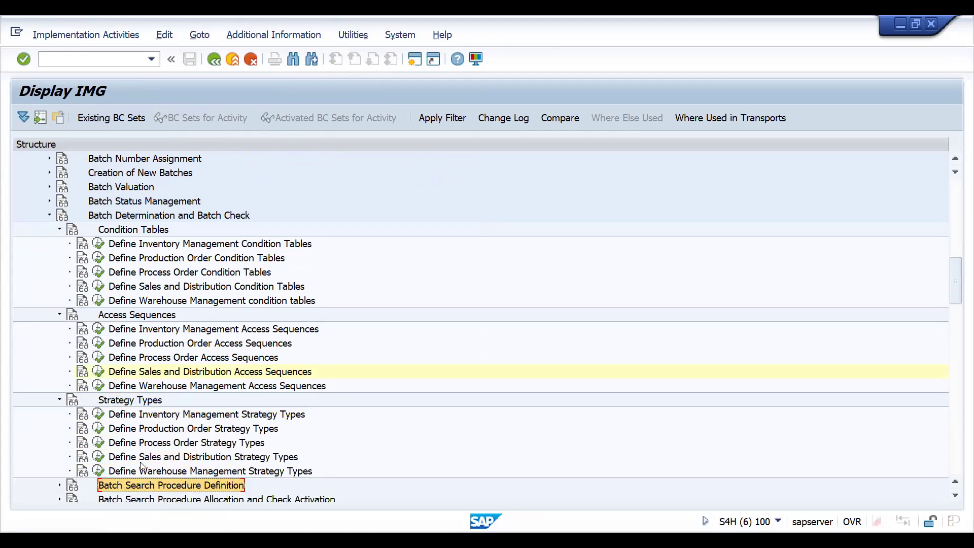
key(Down)
key(Down)
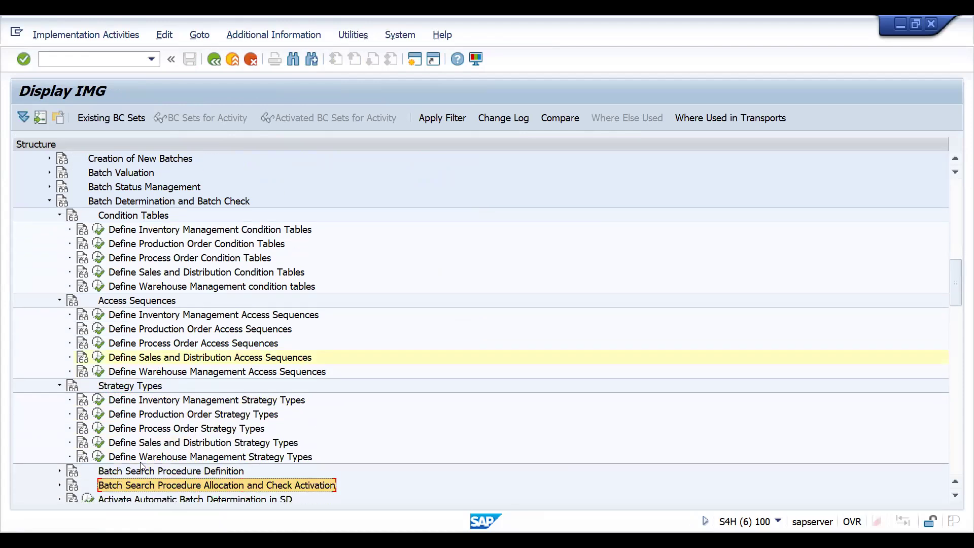
key(Up)
key(Up)
key(Up)
key(Up)
key(Up)
key(Up)
key(Up)
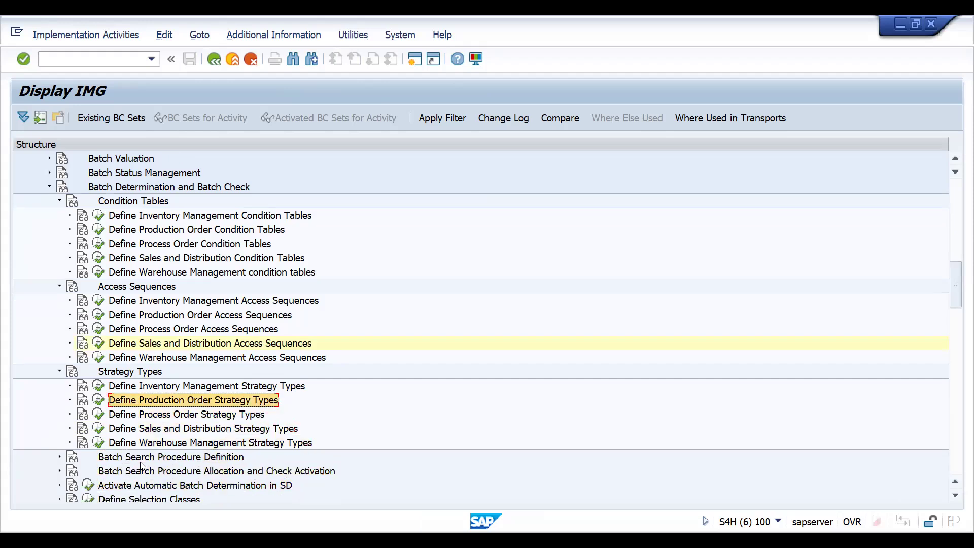
key(Down)
key(Down)
key(Down)
key(Down)
key(Up)
key(Up)
key(Up)
key(Up)
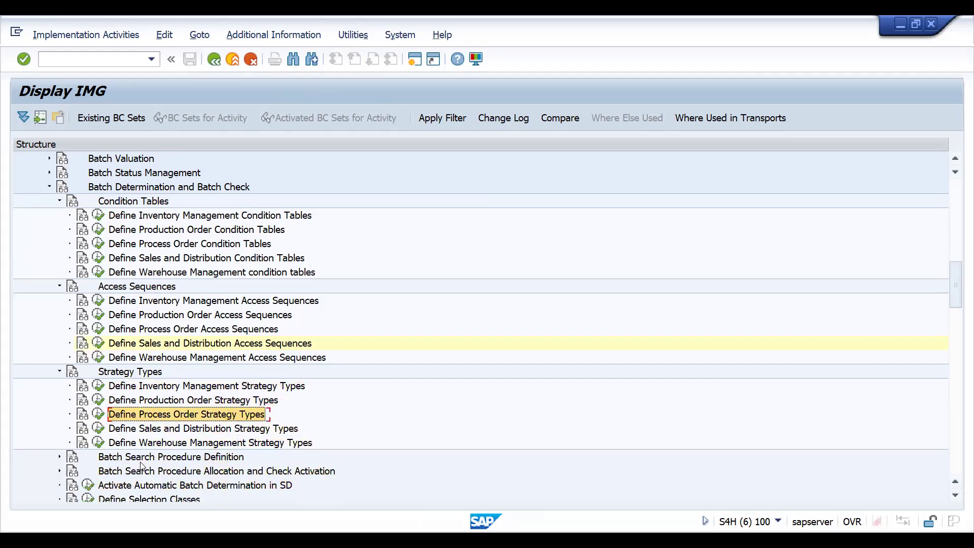
key(Down)
key(Down)
key(Down)
key(Up)
key(Up)
key(Up)
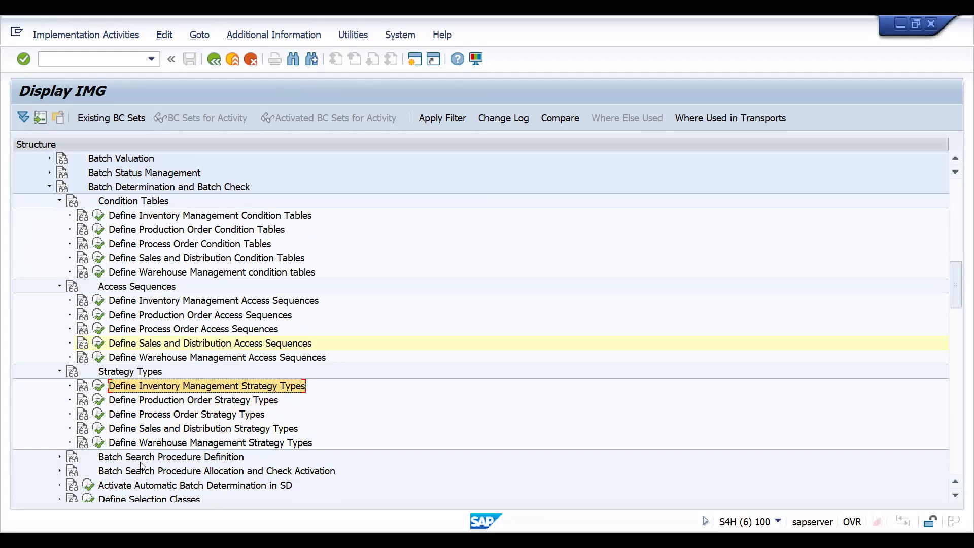
View the inventory management strategy types and return to the IMG structure
click(100, 387)
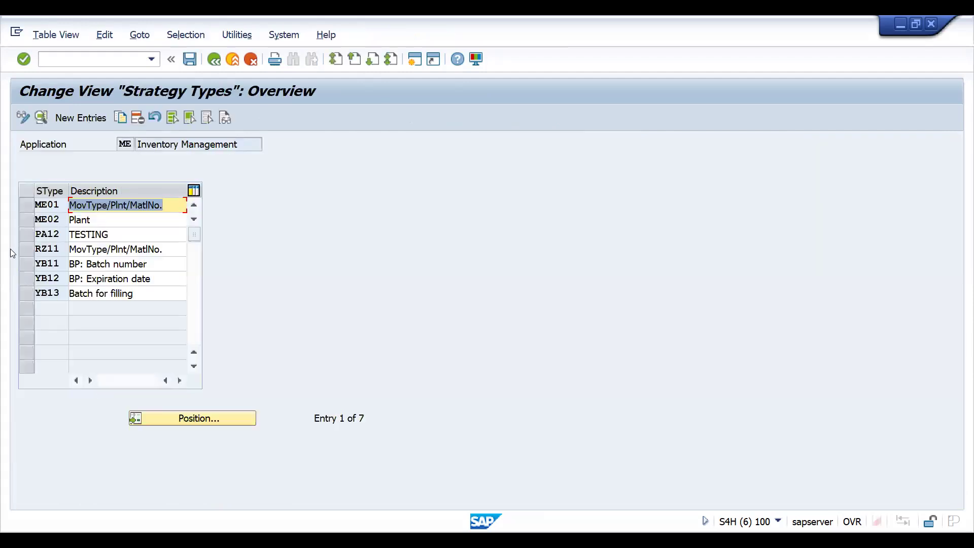
key(F3)
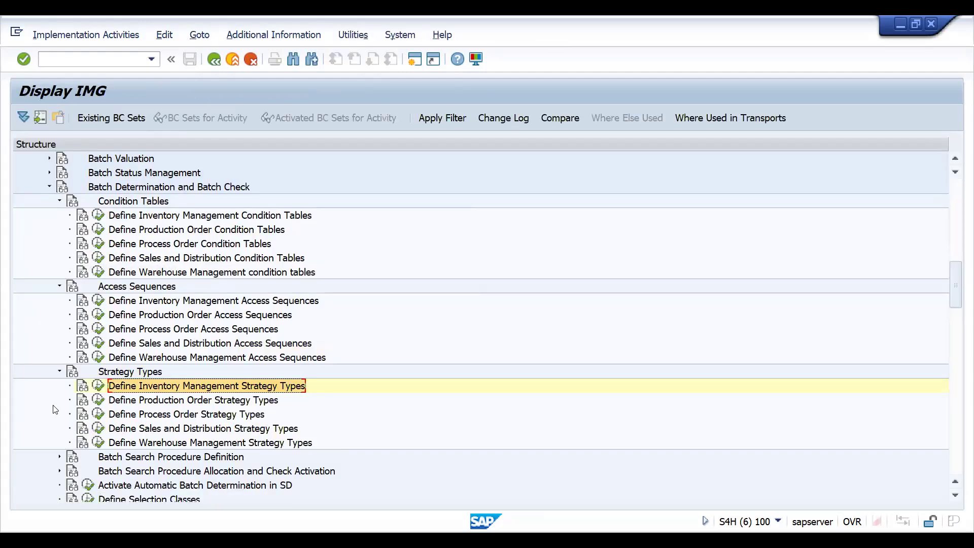
Open Define Sales and Distribution Strategy Types, view the details of strategy type SD01 and return to the overview
click(100, 428)
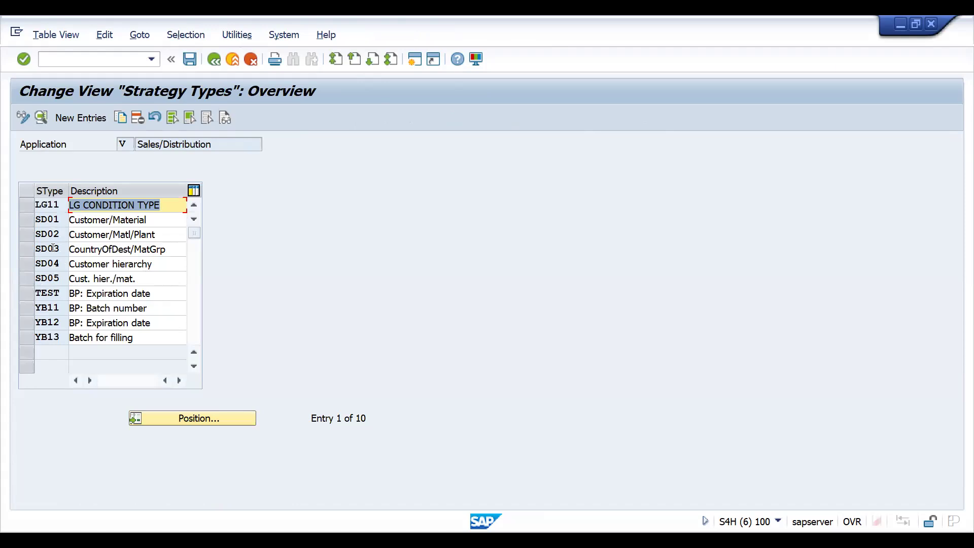
double_click(53, 222)
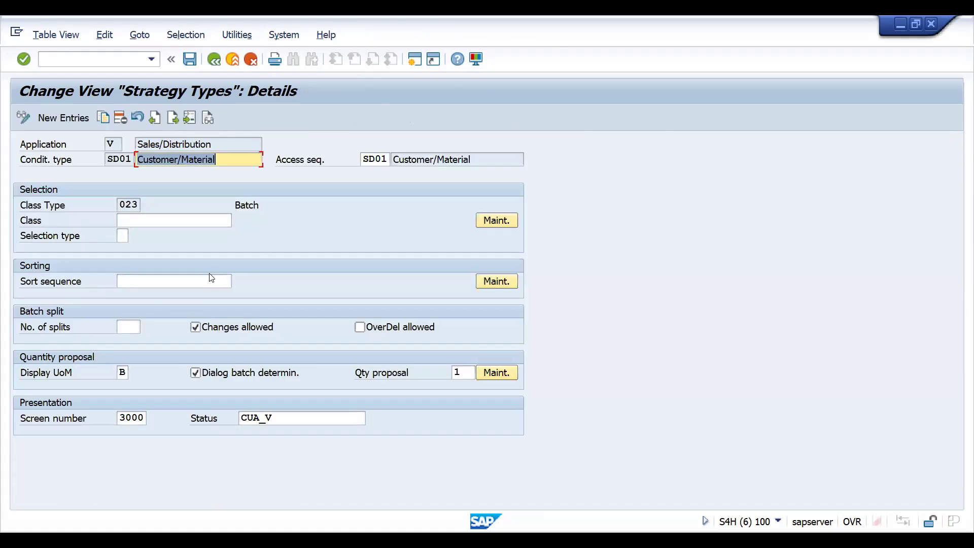
key(F3)
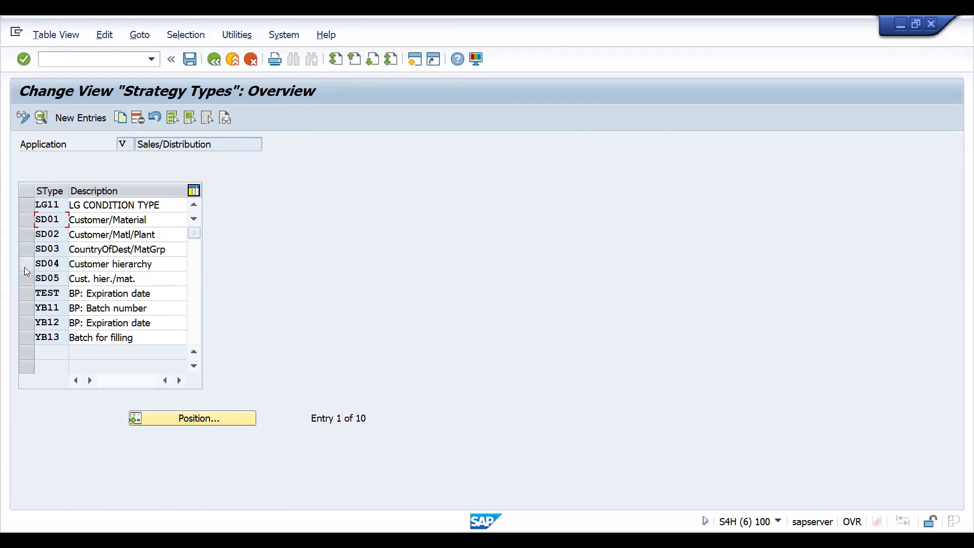
Copy strategy type YB12 as DD01 and assign access sequence DD01 to the copy
click(27, 325)
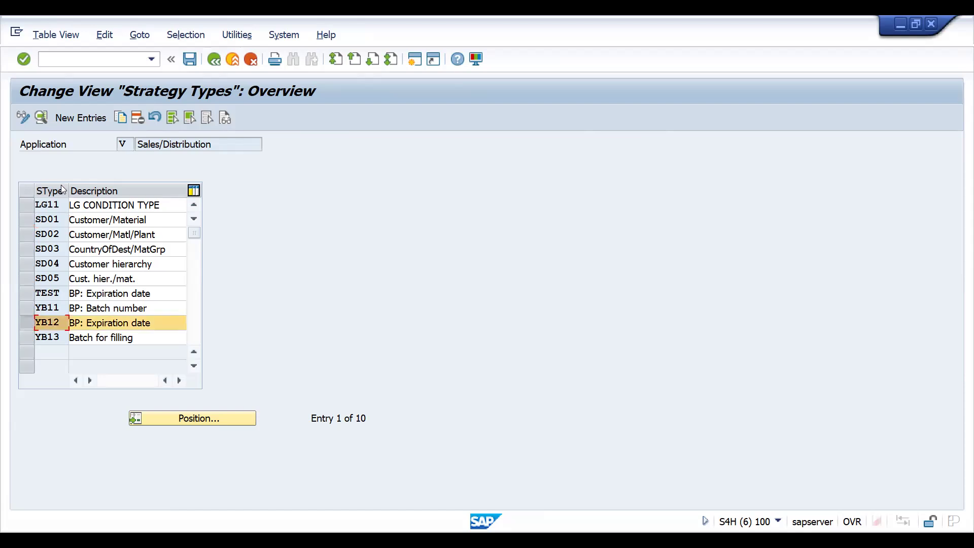
click(122, 118)
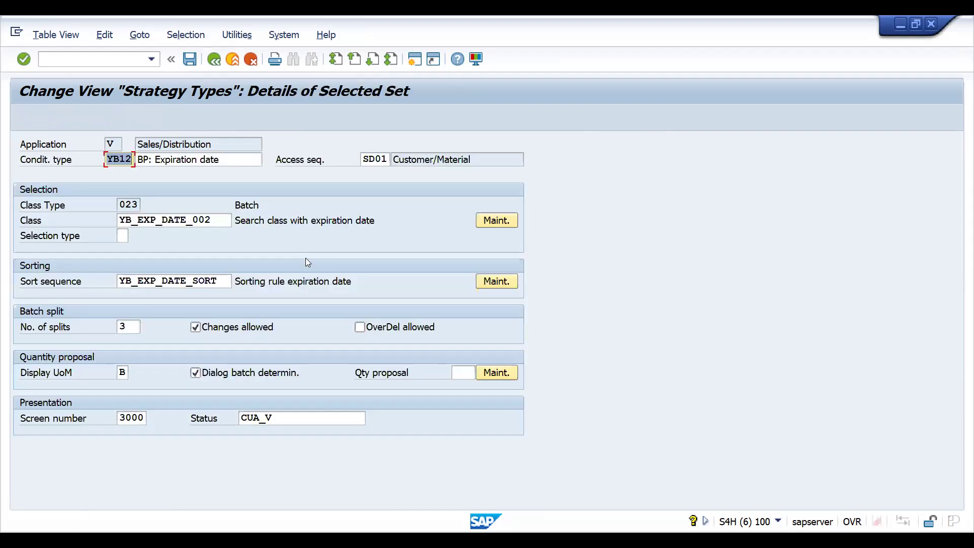
text(DD01)
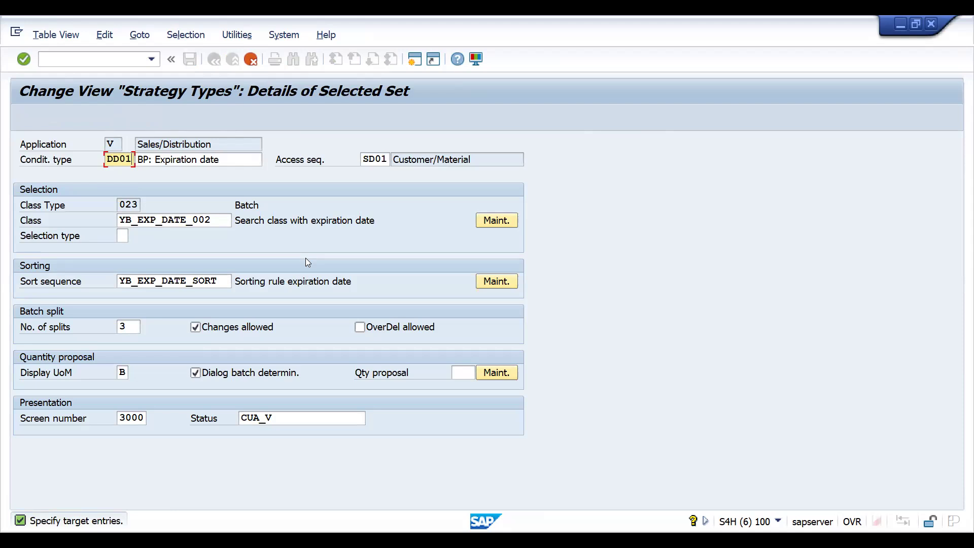
key(Tab)
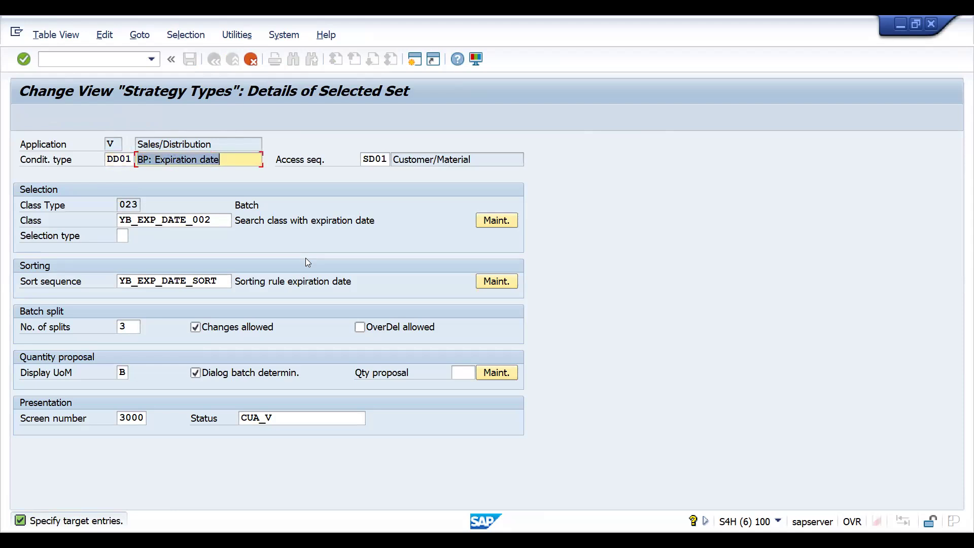
key(Tab)
text(DD01)
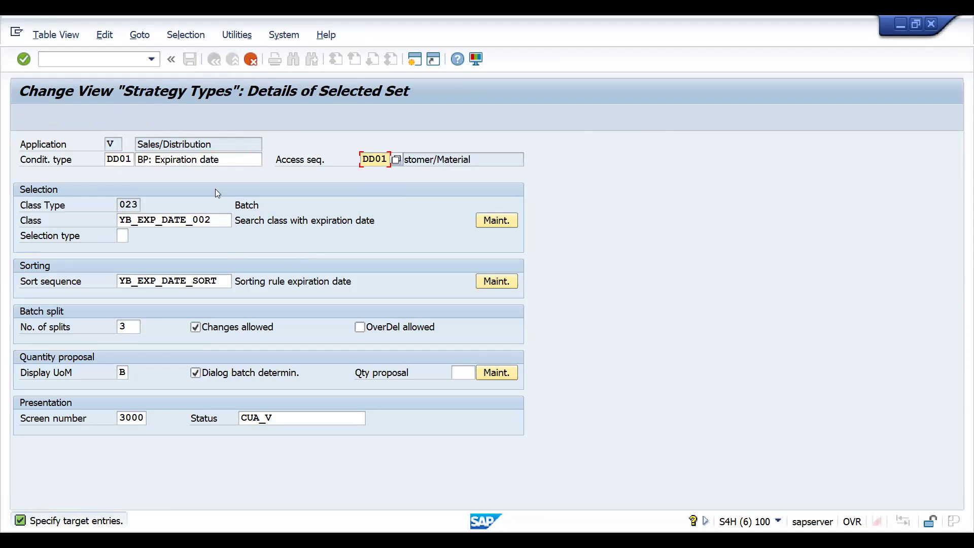
Replace the description of strategy type DD01 with BASED SHEL LIFE and confirm the copy
click(226, 163)
key(BackSpace)
key(BackSpace)
key(BackSpace)
key(BackSpace)
key(BackSpace)
key(BackSpace)
key(BackSpace)
key(BackSpace)
key(BackSpace)
key(BackSpace)
key(BackSpace)
key(BackSpace)
key(BackSpace)
key(BackSpace)
key(BackSpace)
key(BackSpace)
key(BackSpace)
key(BackSpace)
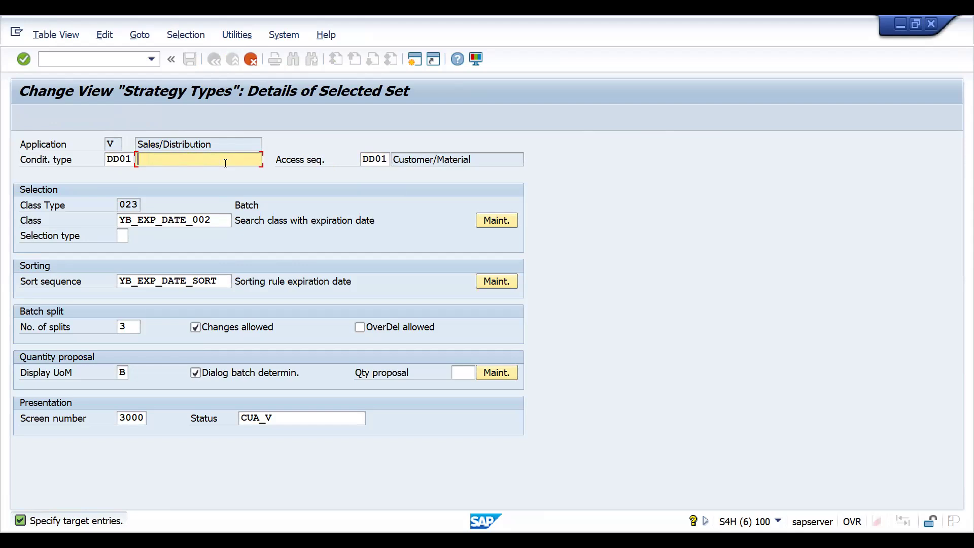
text(BASED SHEL LIFE)
key(Return)
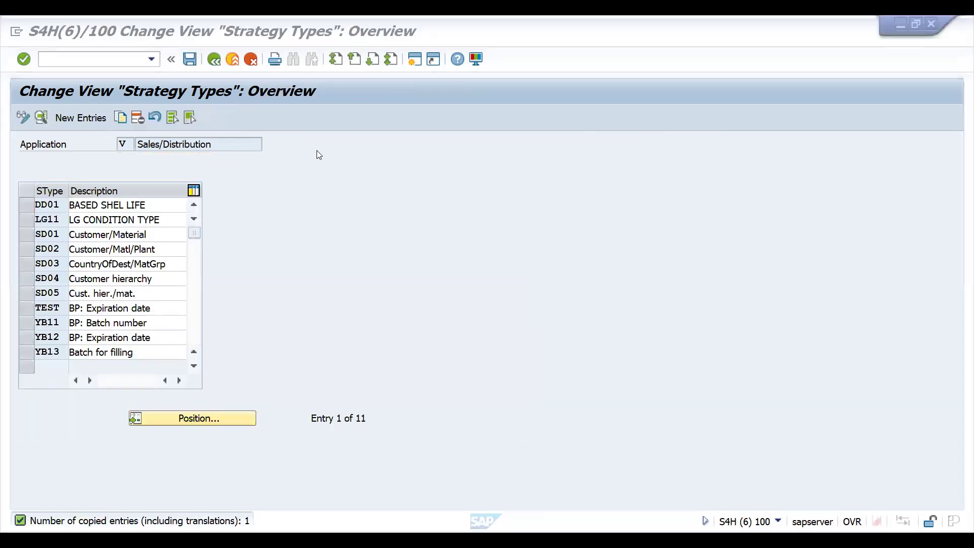
Switch to the Excel worksheet and examine the notes on batch dates, expiry order and shelf life, then return to SAP
key(alt+Tab)
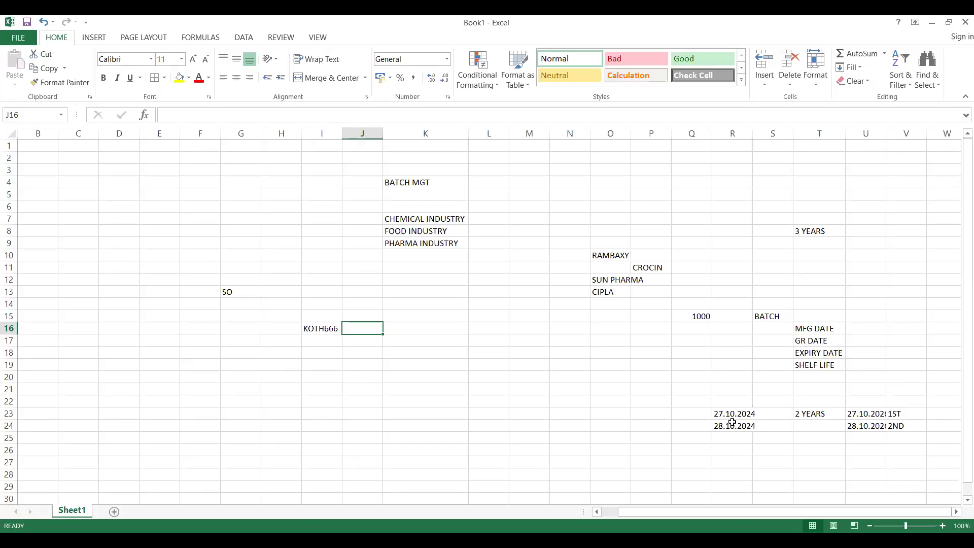
click(868, 416)
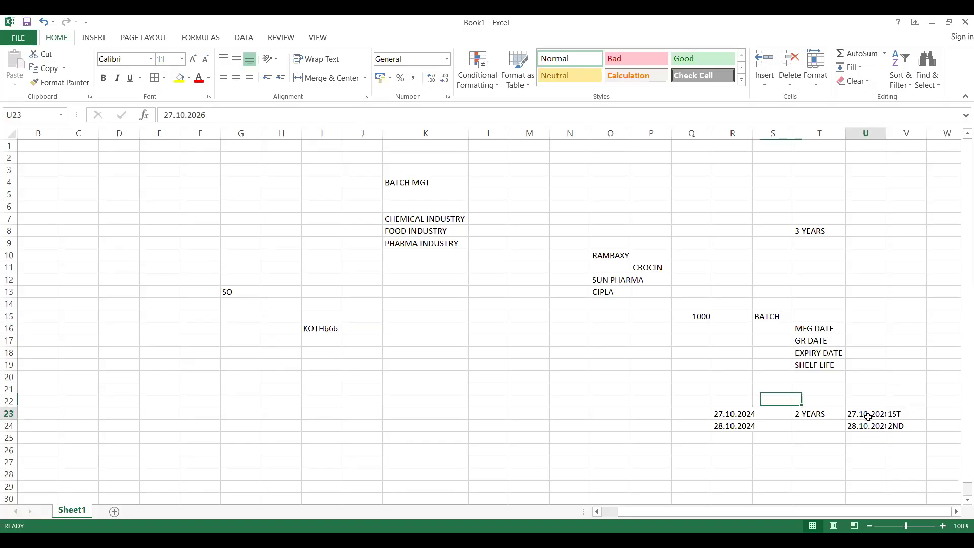
click(894, 426)
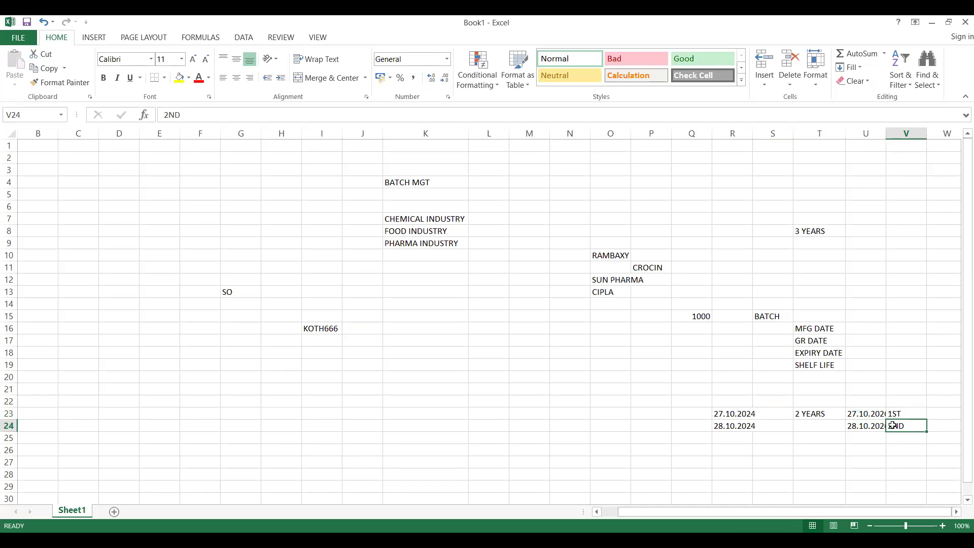
click(827, 355)
click(817, 341)
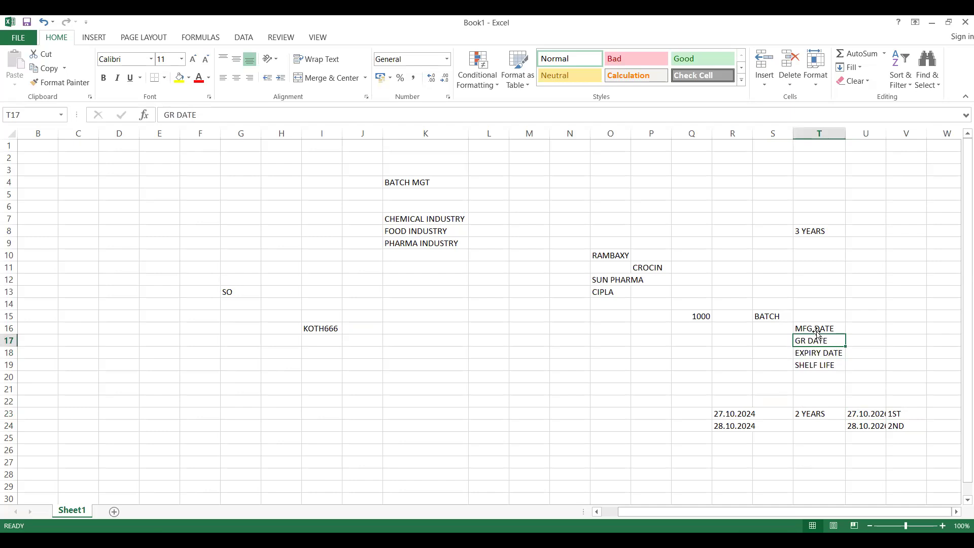
click(820, 376)
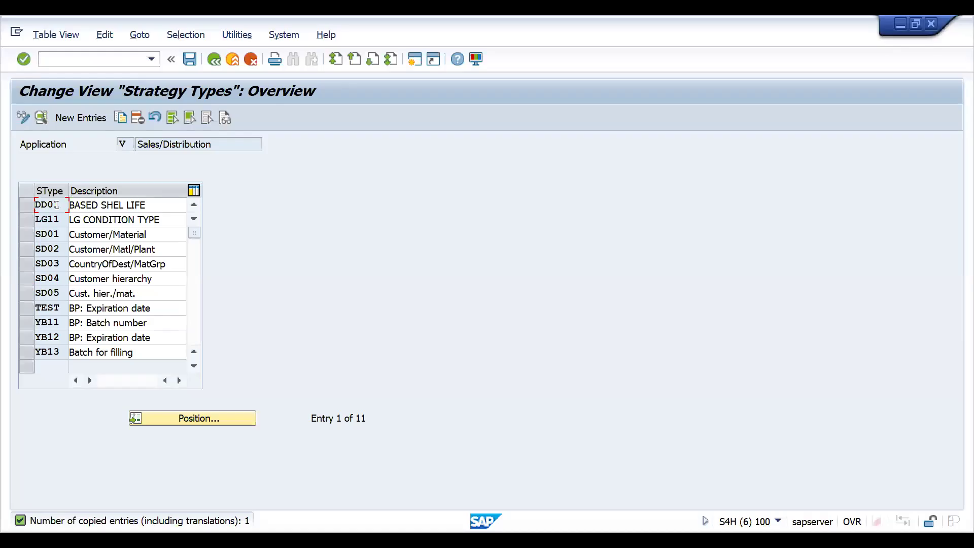
Open the details of strategy type DD01, browse the available class types and choose 023 Batch
double_click(55, 205)
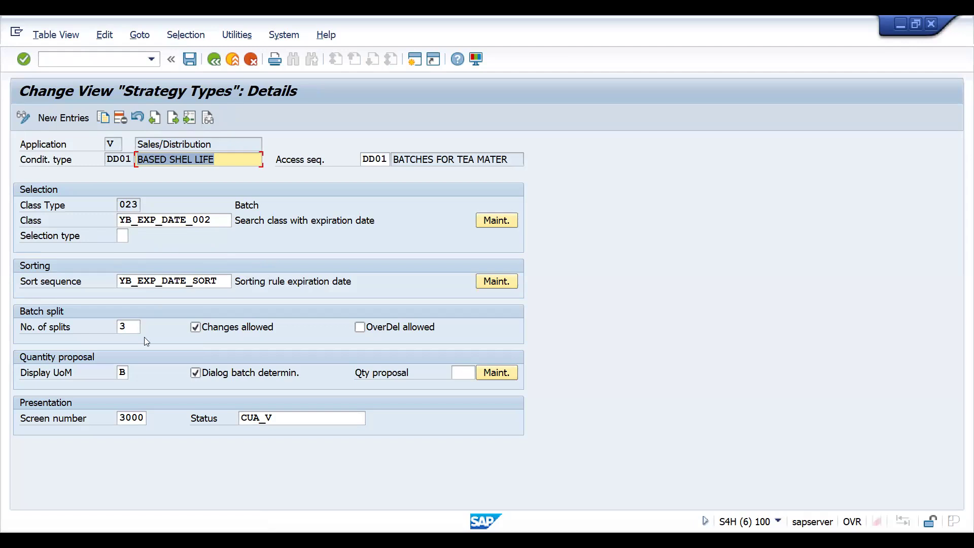
click(134, 205)
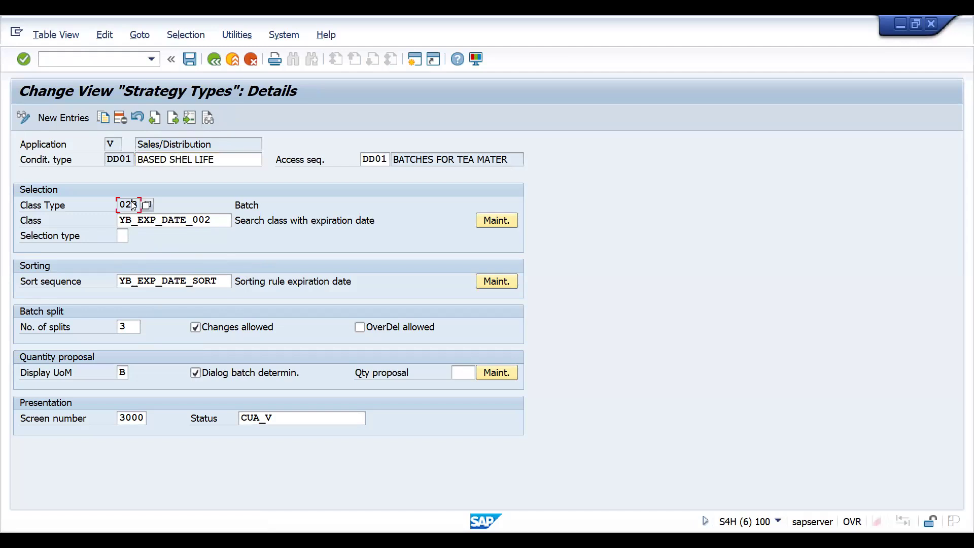
click(147, 205)
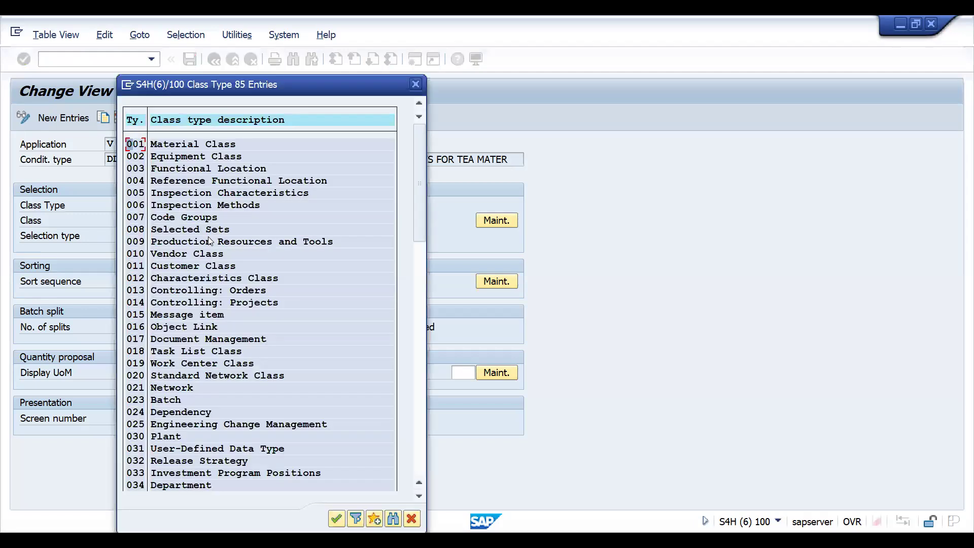
click(419, 463)
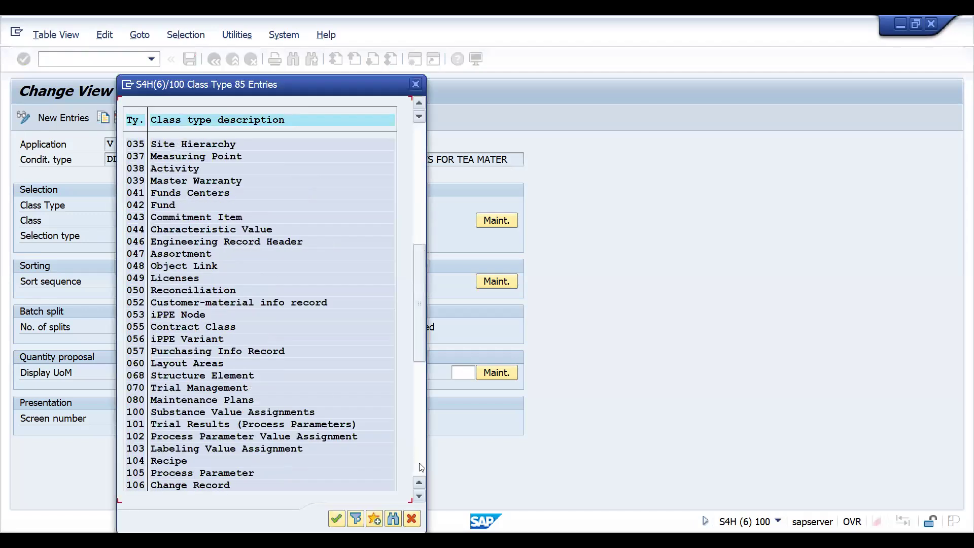
click(420, 466)
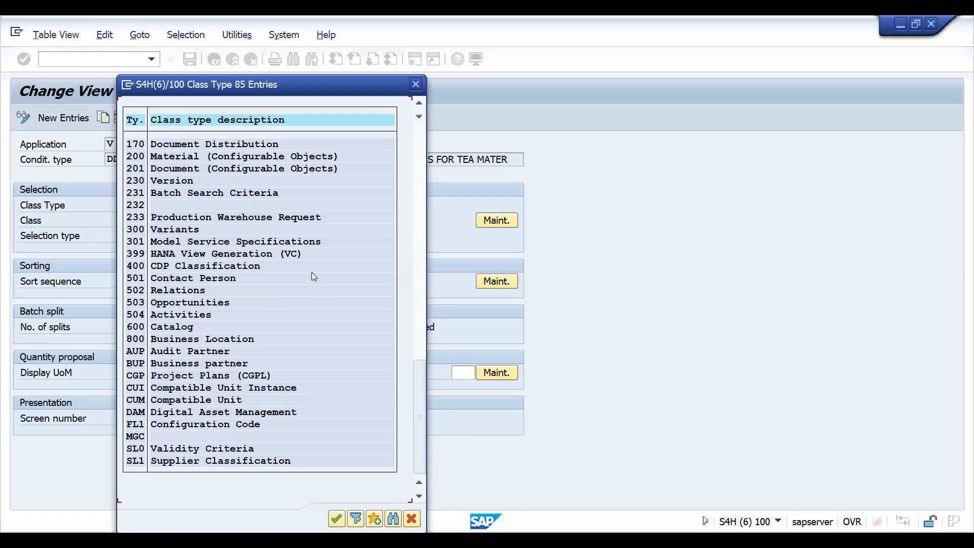
drag(421, 400, 400, 170)
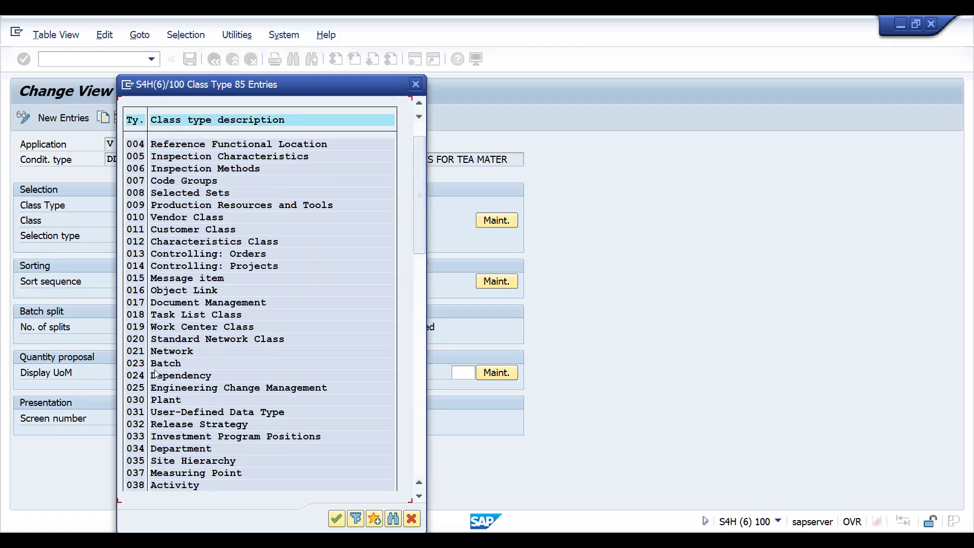
click(141, 366)
key(Return)
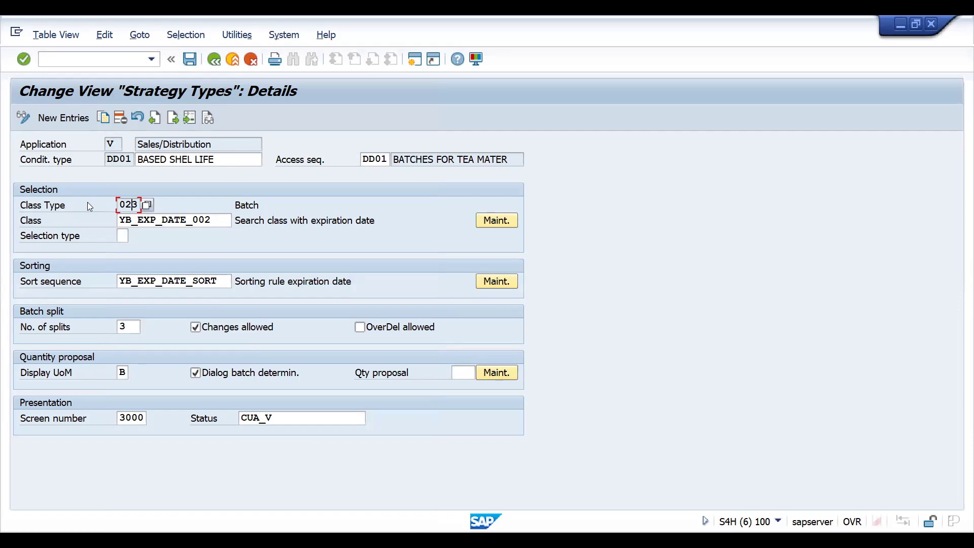
Examine strategy type DD01's class type, class, available selection types, sort sequence and number of batch splits
click(132, 208)
click(144, 222)
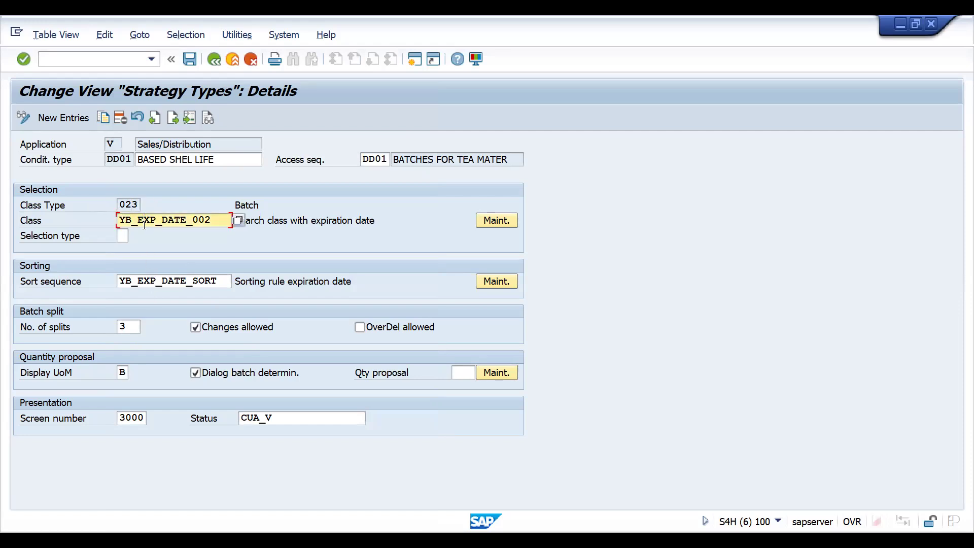
click(126, 205)
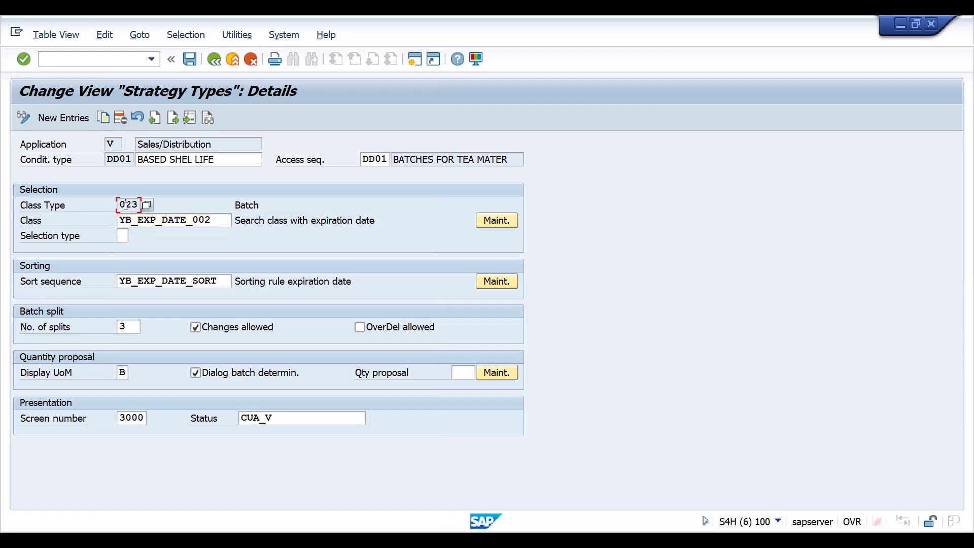
key(Tab)
click(123, 236)
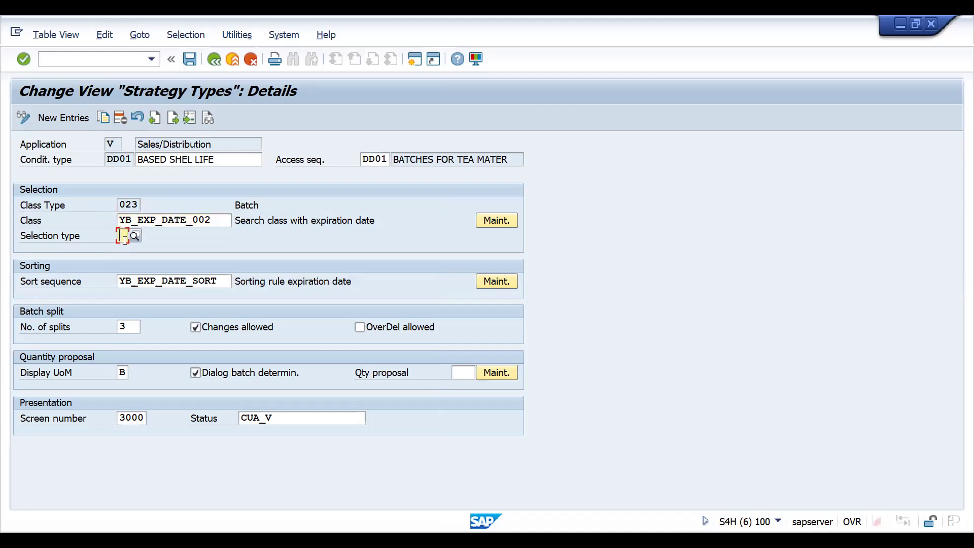
click(135, 237)
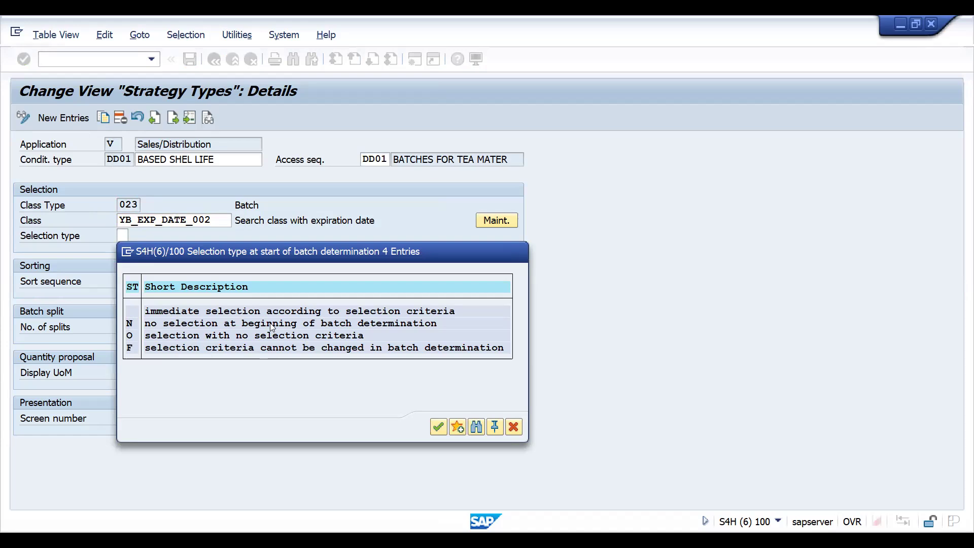
key(Escape)
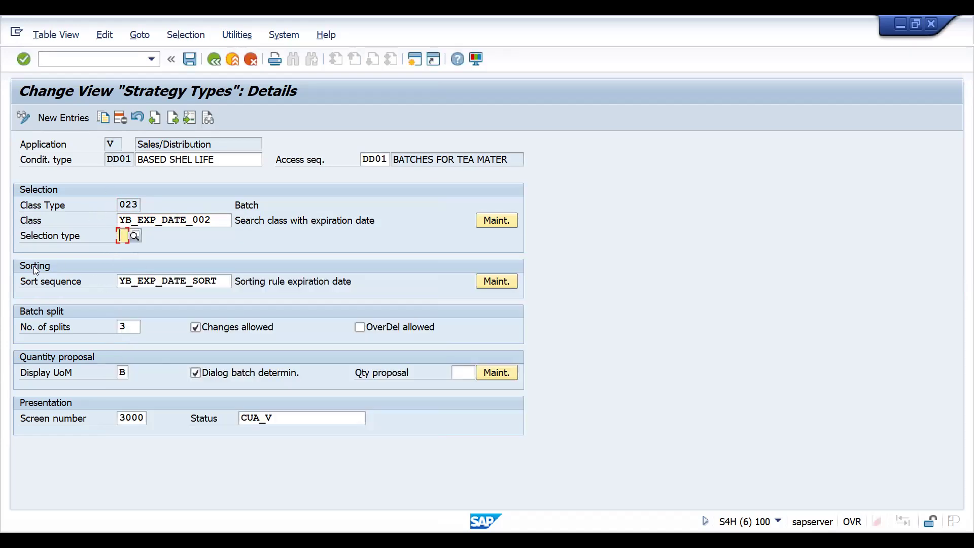
click(137, 278)
click(146, 221)
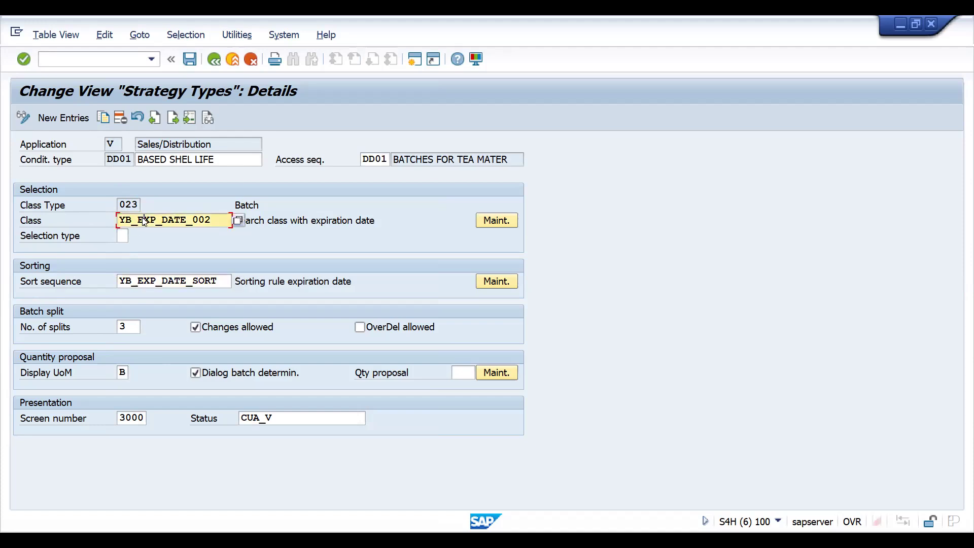
click(158, 278)
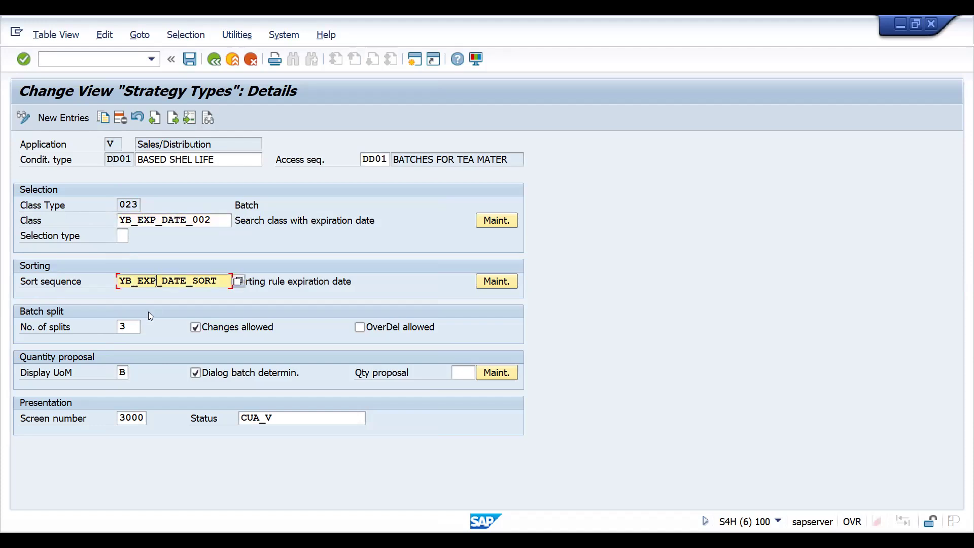
click(136, 328)
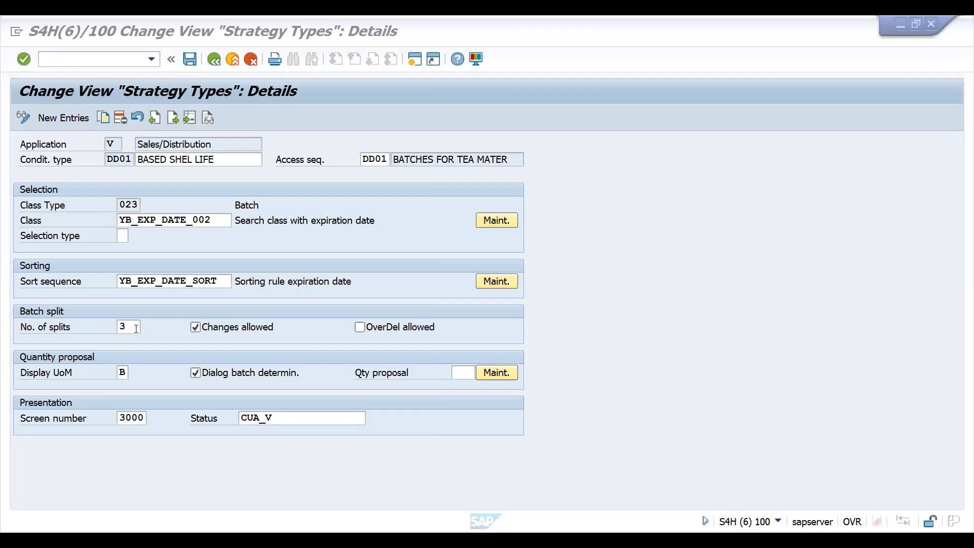
Switch to the Excel worksheet and enter BATCH1 in K18 with a quantity of 100 in L18
key(alt+Tab)
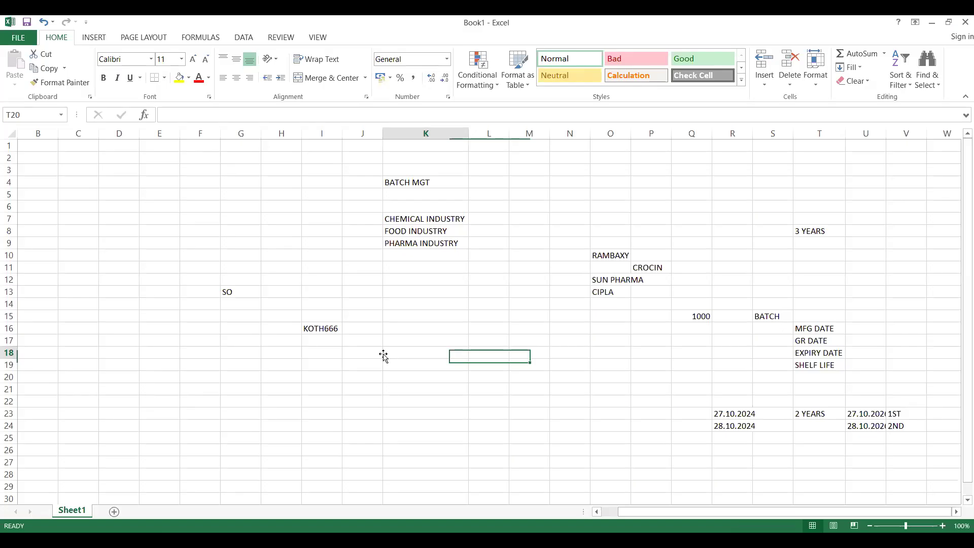
click(384, 356)
text(BATCH1)
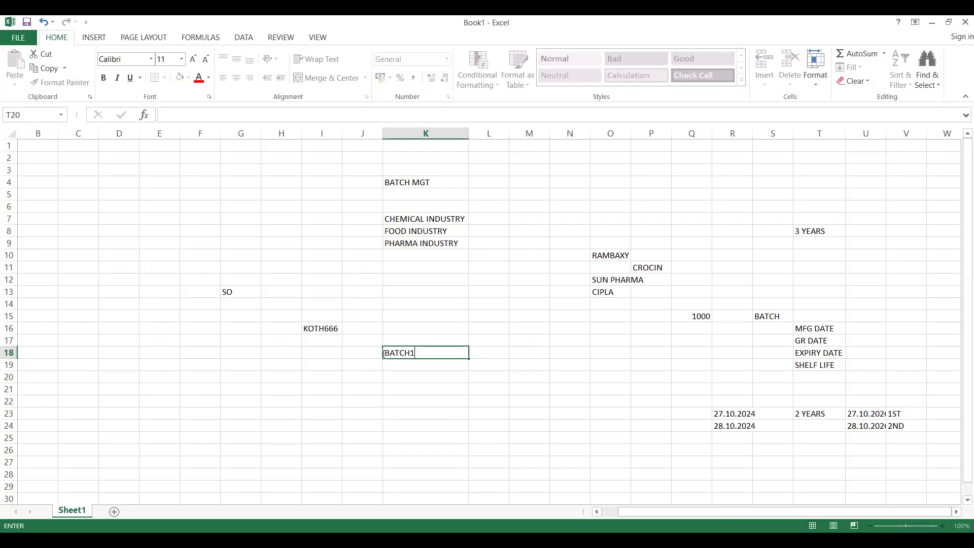
key(Tab)
text(0)
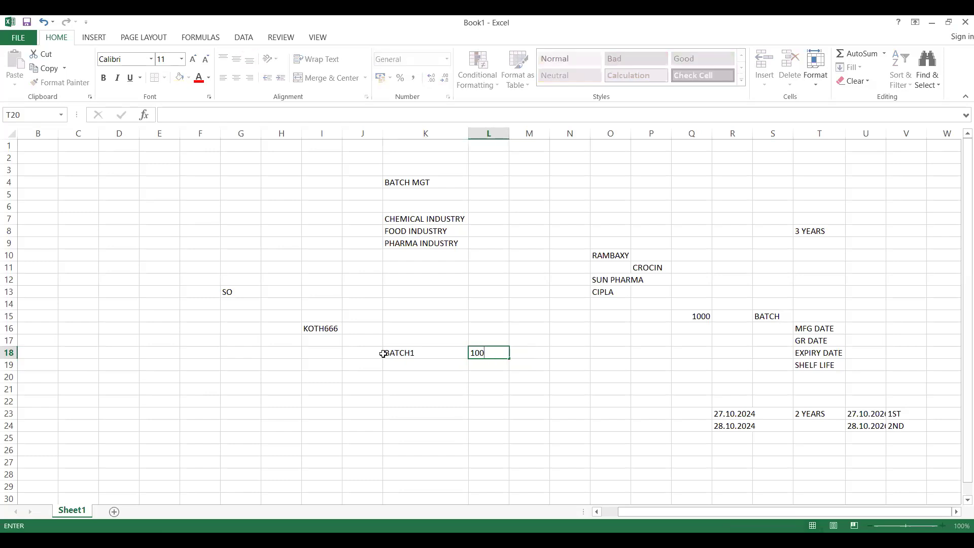
key(Return)
Add batch 2 with quantity 200 in row 19 and batch 3 with quantity 100 in row 20, using columns K and L
text(B)
key(BackSpace)
click(396, 365)
text(2)
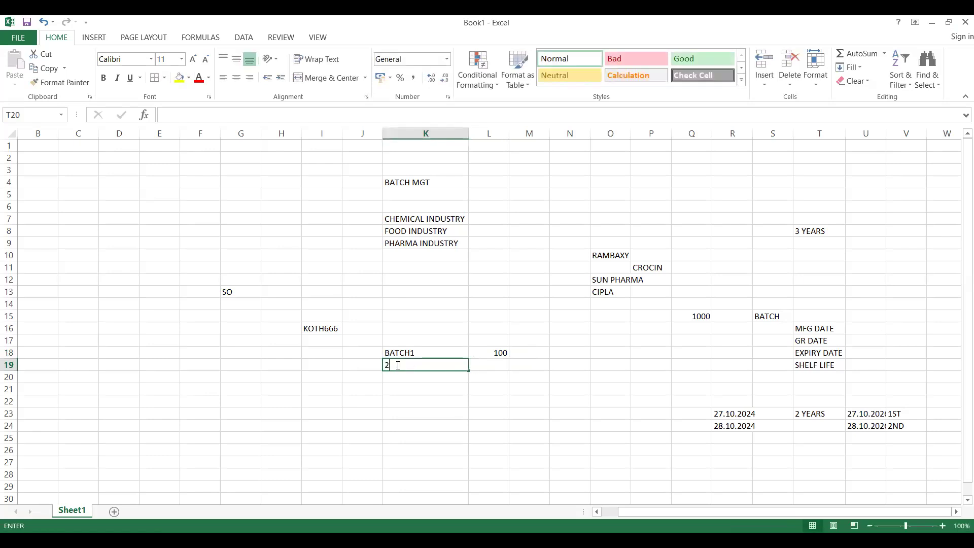
key(Tab)
text(200)
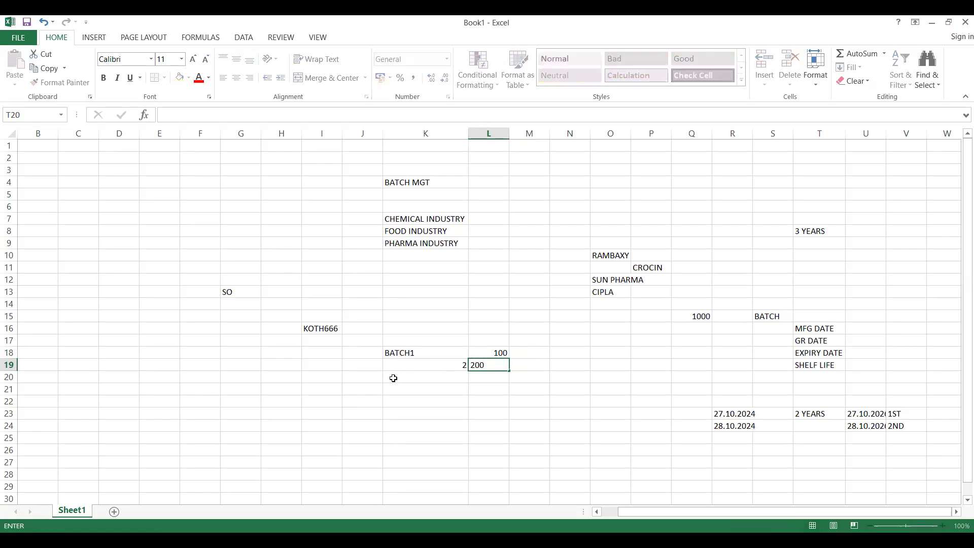
click(393, 378)
text(3)
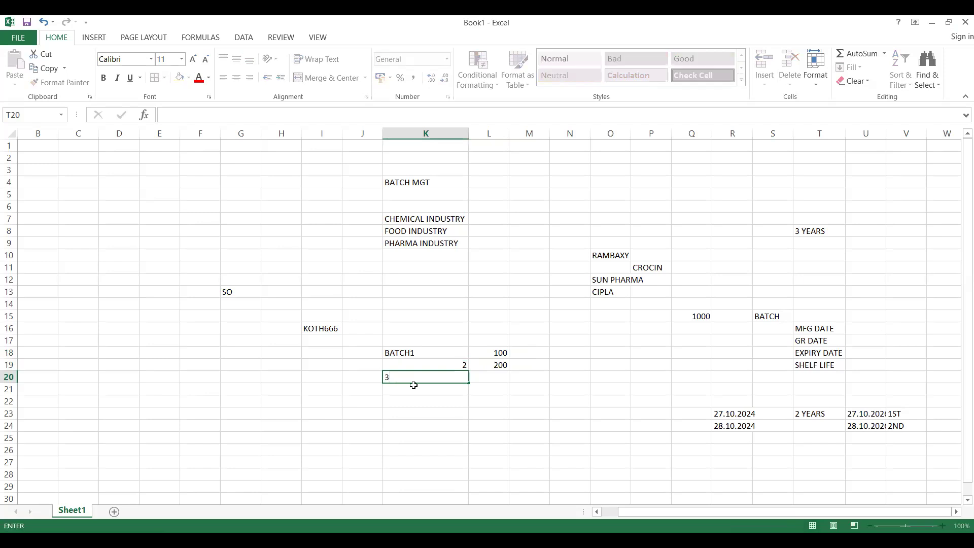
click(481, 379)
text(100)
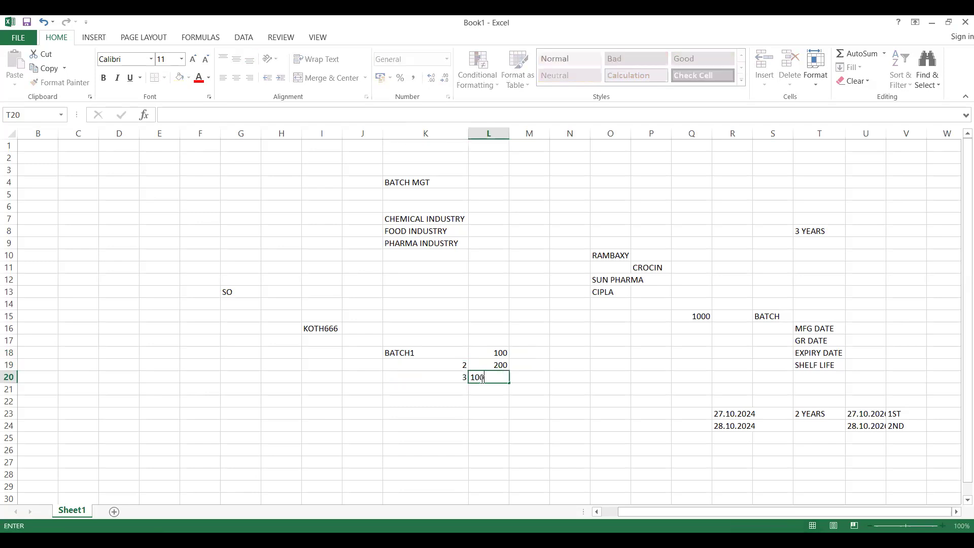
click(430, 410)
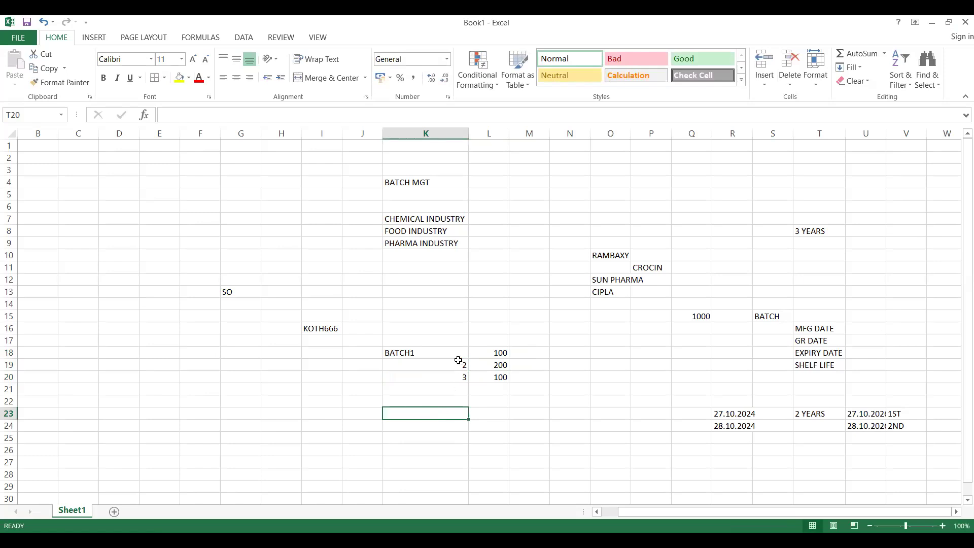
Note the order as OR in K23, with quantity 250 in K24 and split count 2 in L24
click(487, 412)
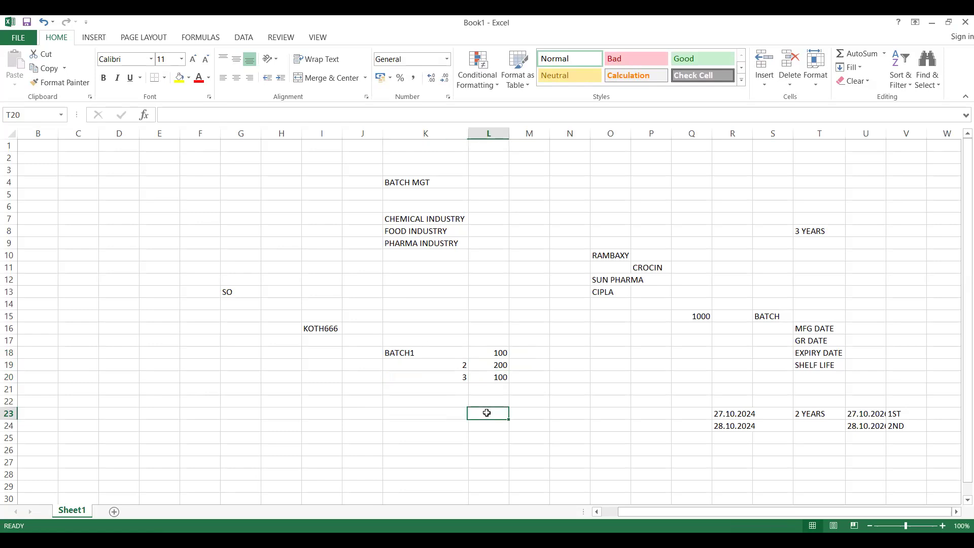
click(442, 416)
text(OR)
key(Return)
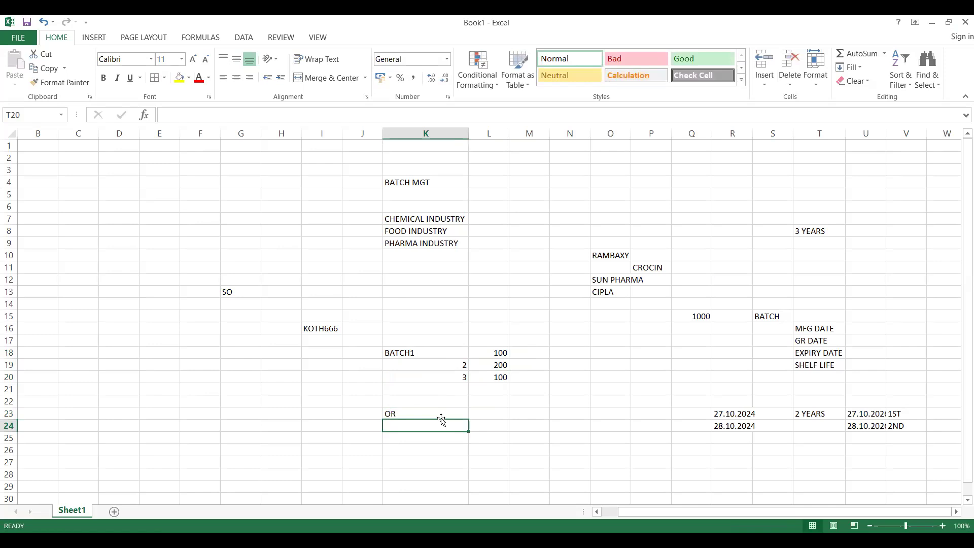
text(250)
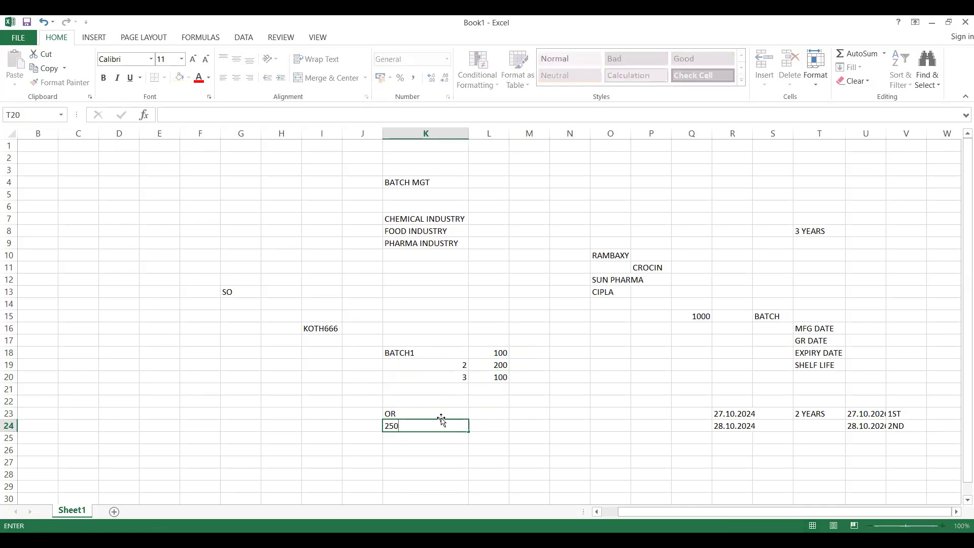
key(Return)
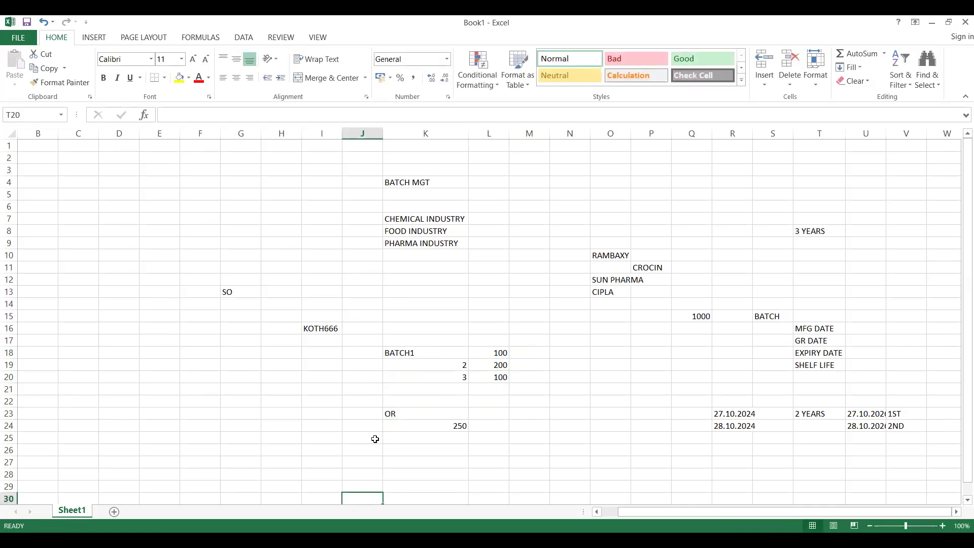
click(486, 422)
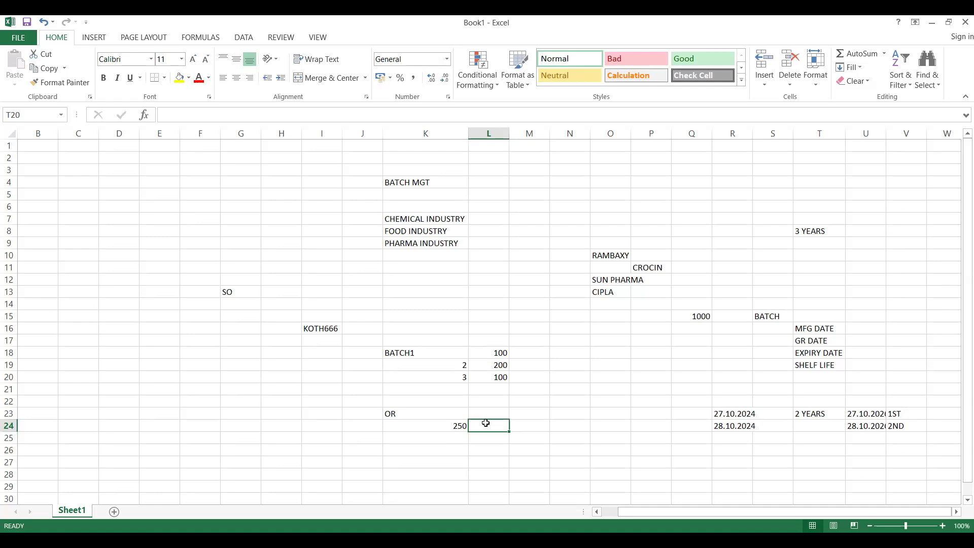
text(2)
click(421, 446)
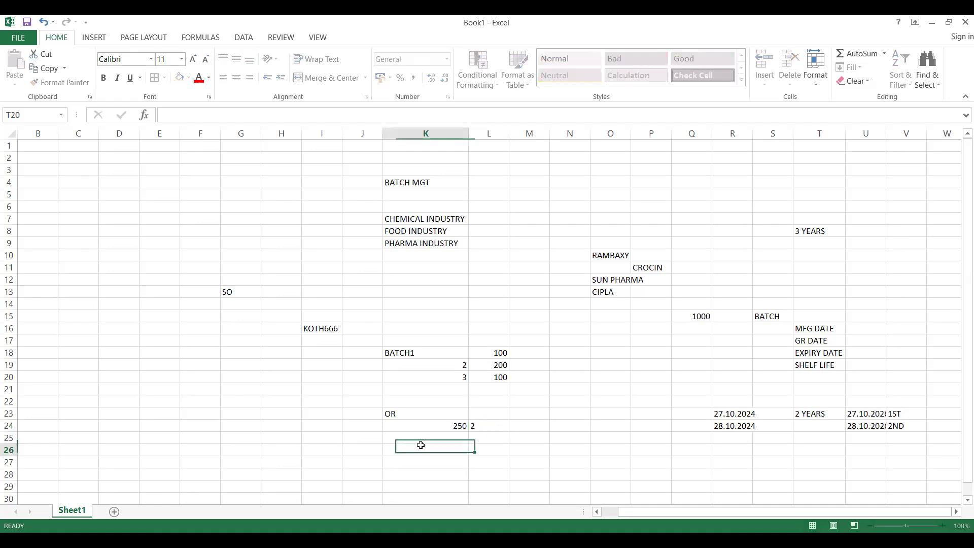
click(463, 425)
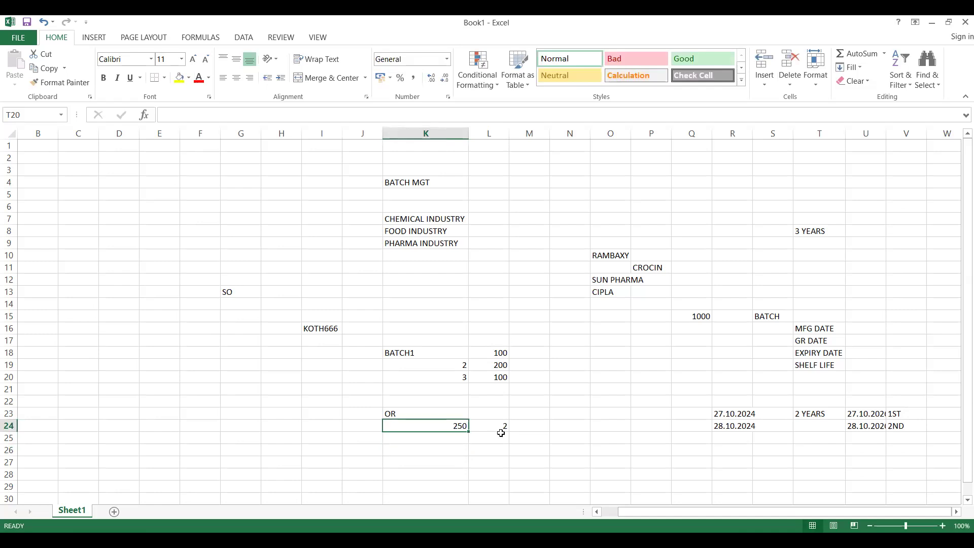
Enter the split quantities 100 in M25 and 150 in M26
click(525, 435)
text(00)
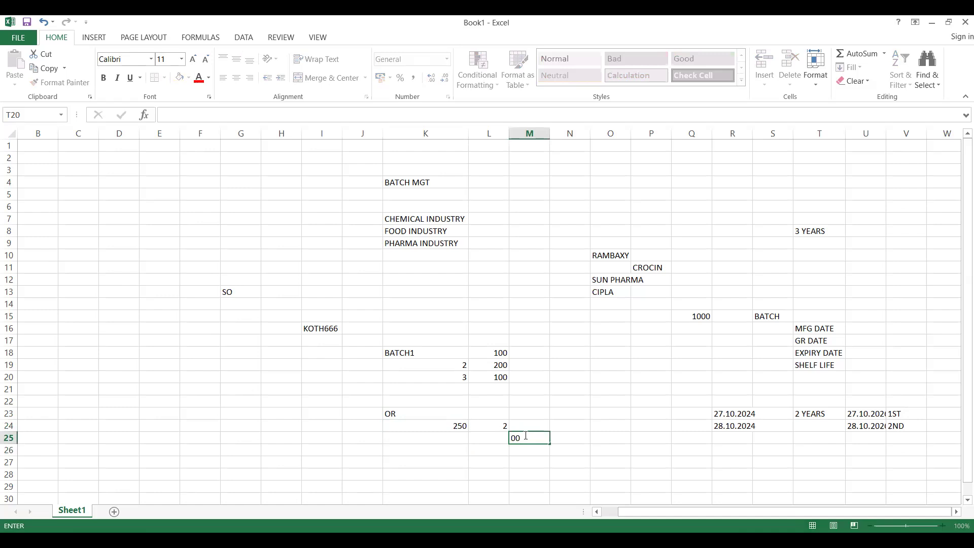
key(BackSpace)
key(BackSpace)
text(100)
click(492, 370)
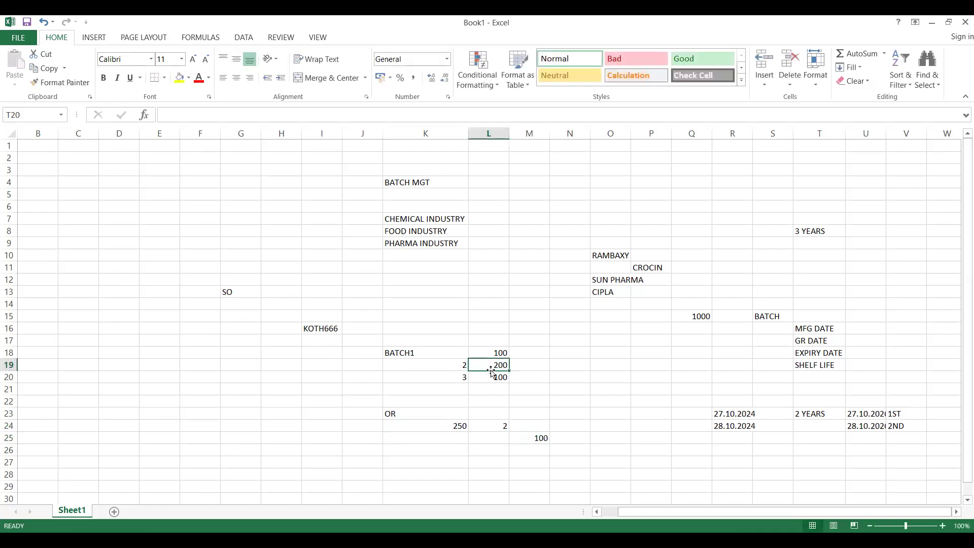
click(532, 452)
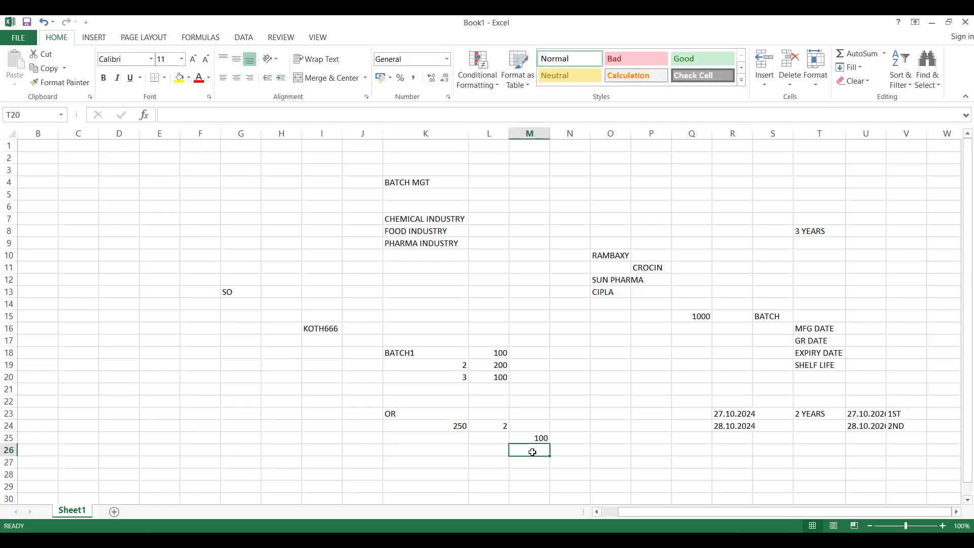
text(150)
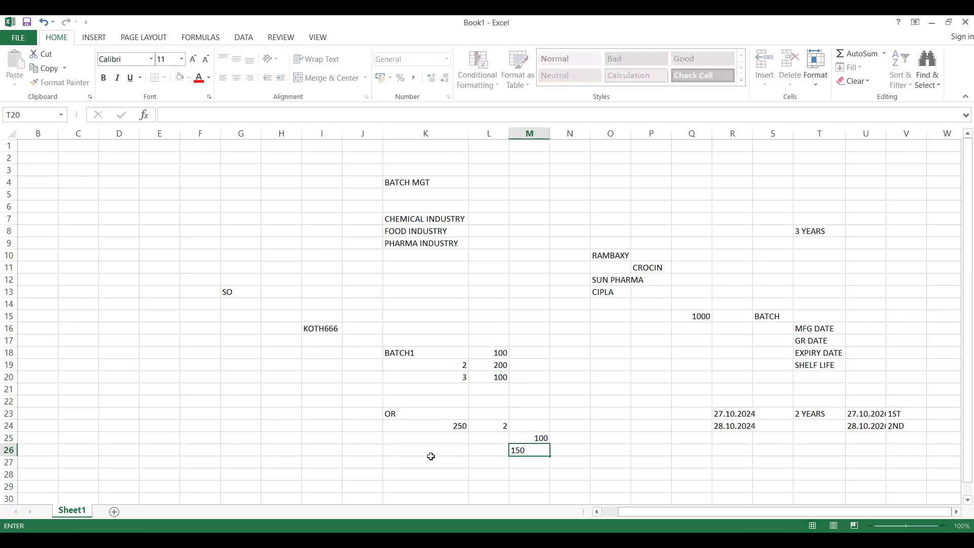
click(431, 457)
Change the order quantity in K24 to 400 and the second split quantity in M26 to 200
click(431, 427)
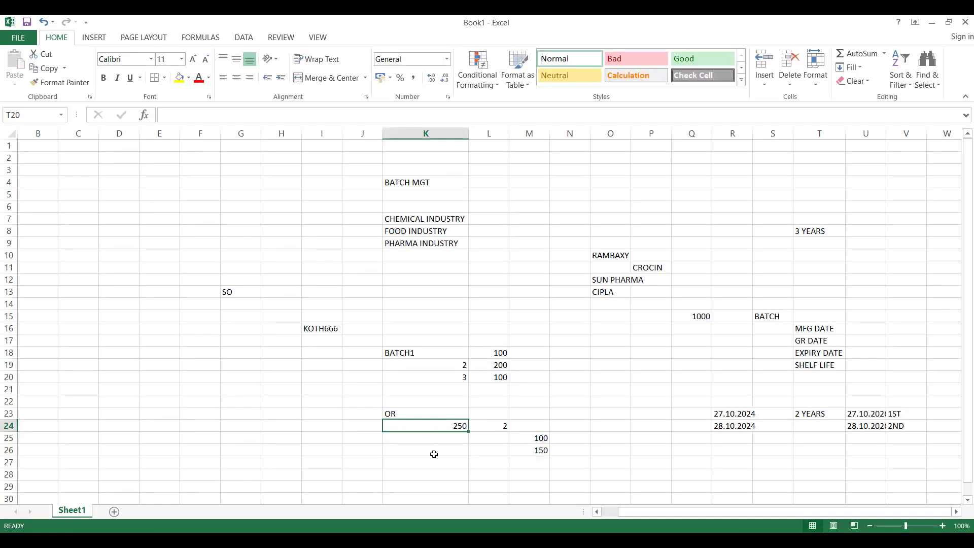
text(400)
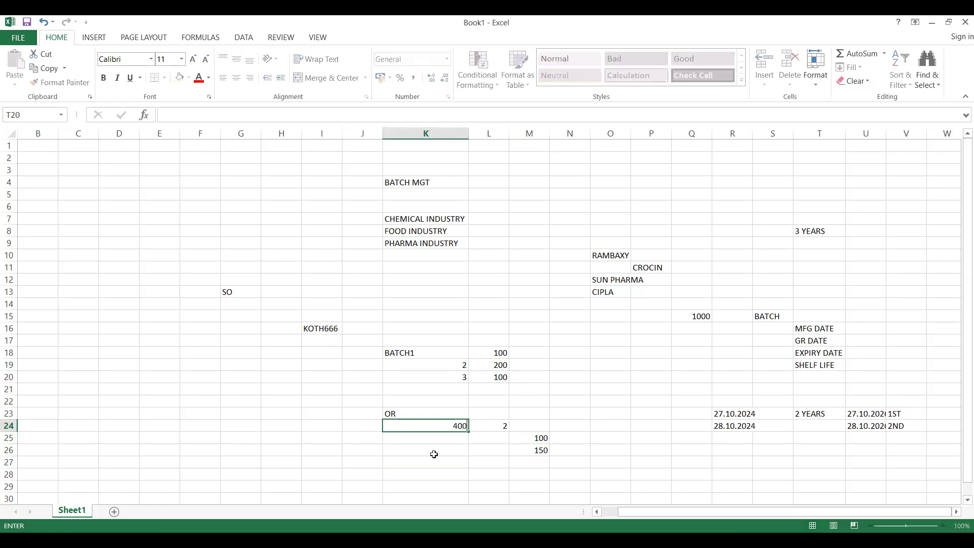
click(428, 459)
click(534, 438)
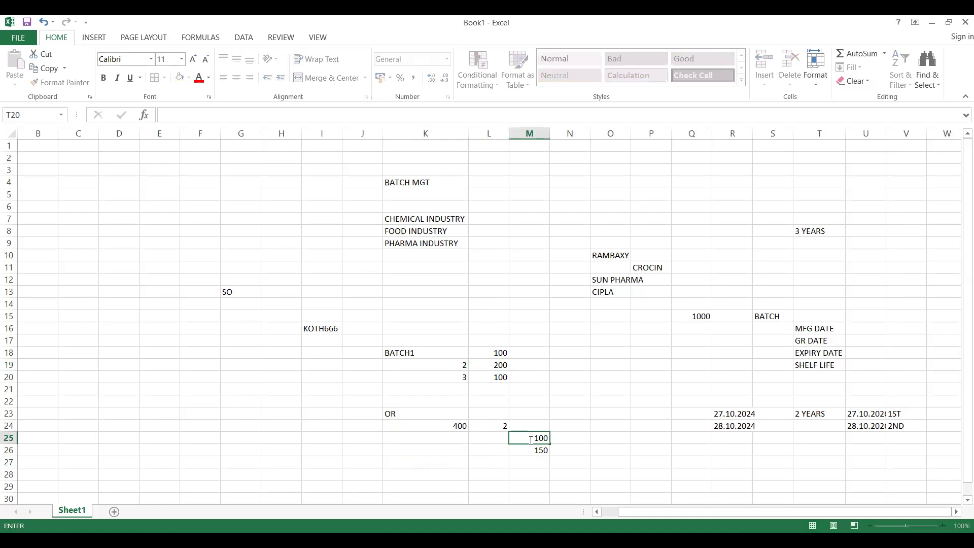
click(529, 450)
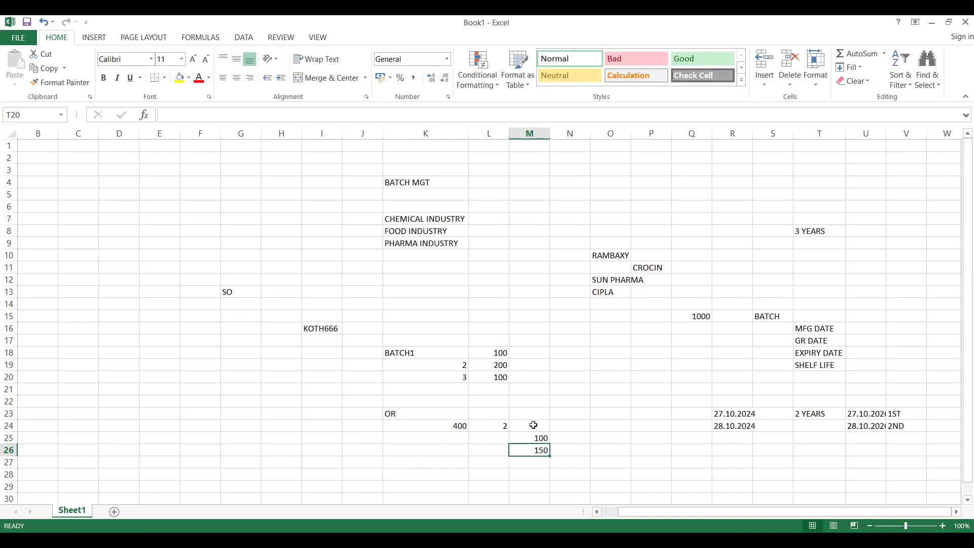
text(200)
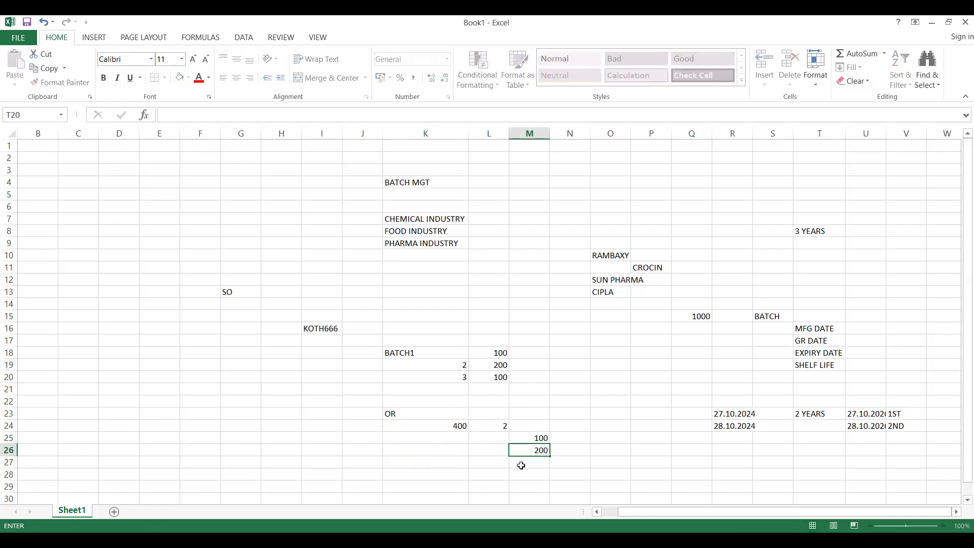
key(Return)
click(526, 448)
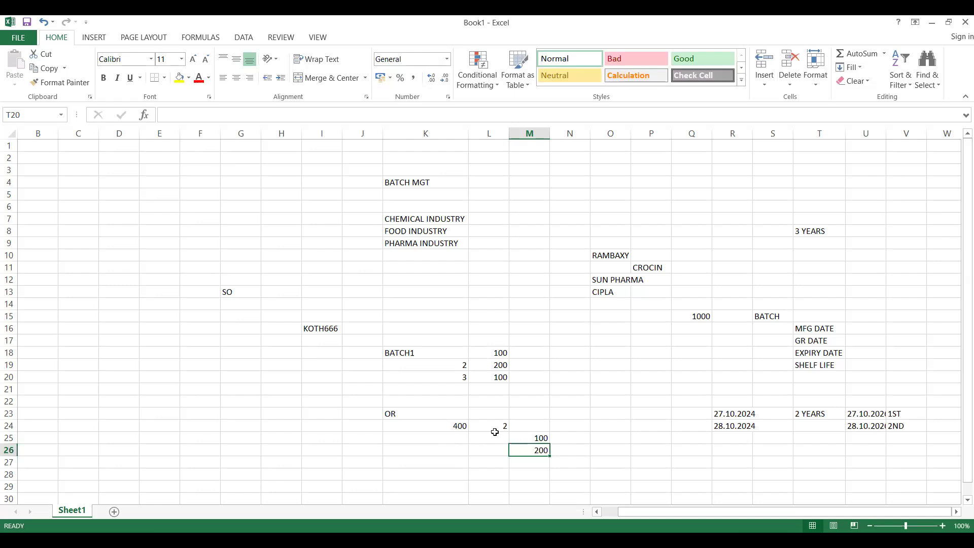
click(481, 380)
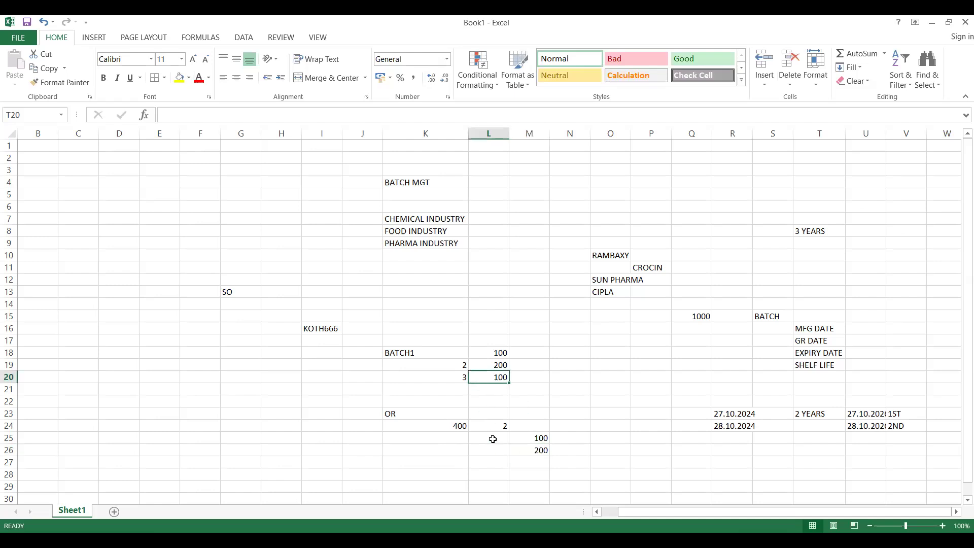
click(488, 425)
click(472, 426)
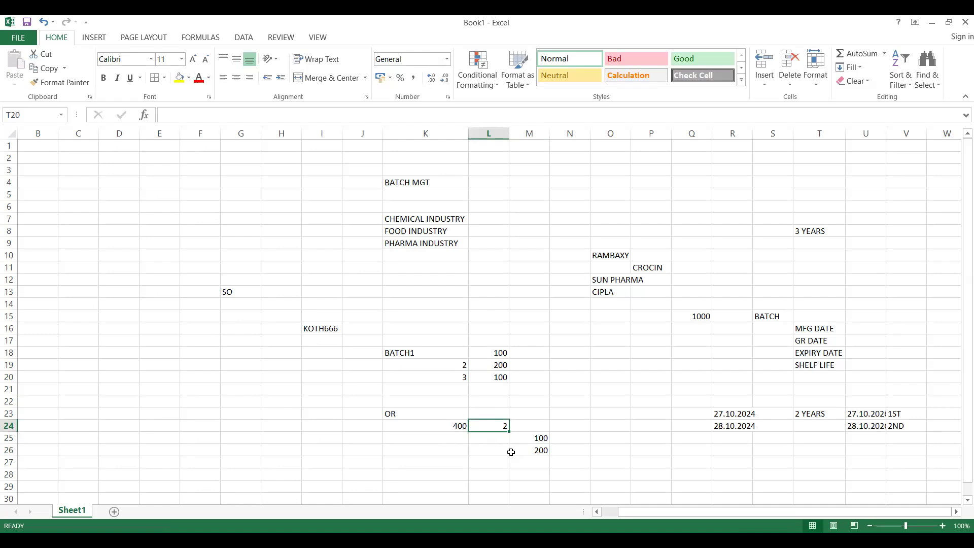
Switch to SAP and examine the changes-allowed and overdelivery options in the batch split settings of strategy type DD01
click(484, 434)
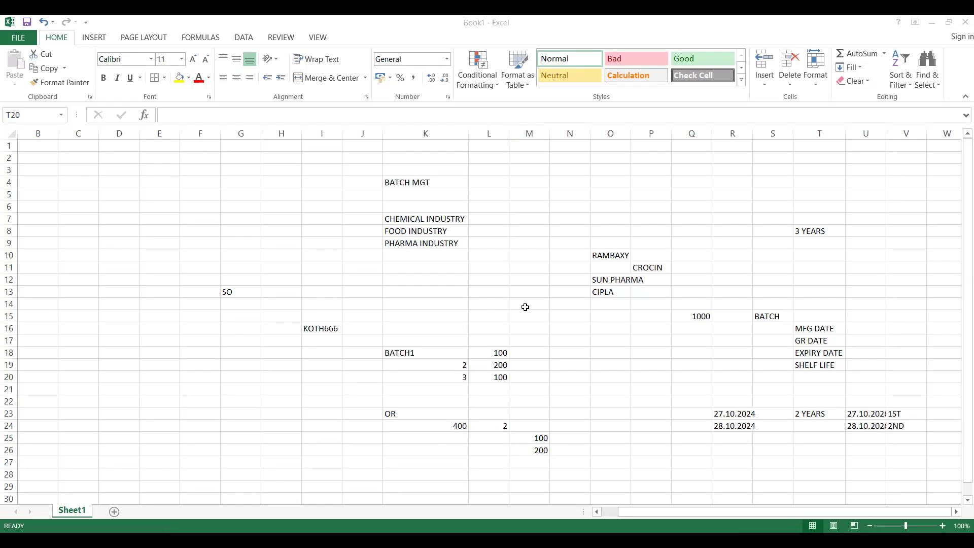
key(alt+Tab)
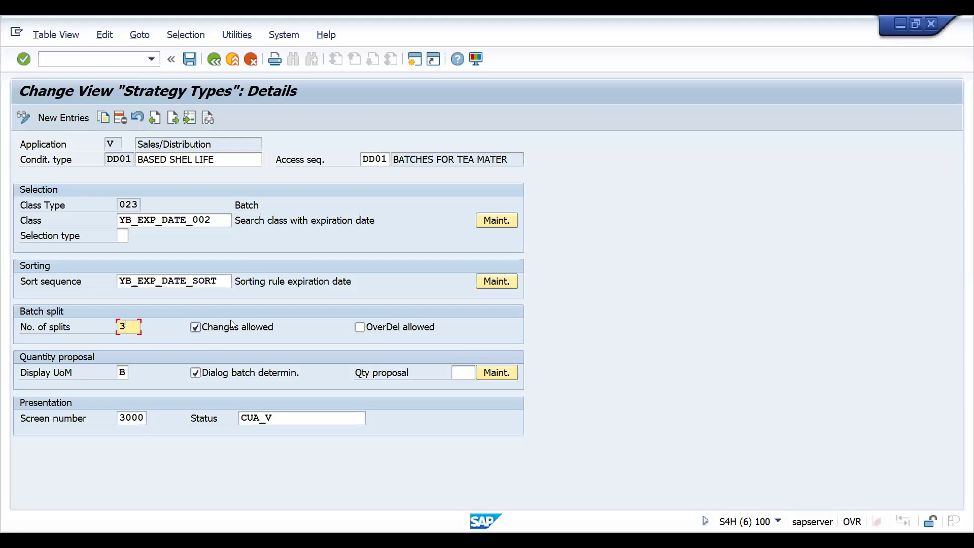
click(197, 327)
click(197, 328)
click(360, 328)
Choose B, display in unit of entry for document, as the display unit of measure for the quantity proposal
click(121, 374)
click(122, 373)
click(134, 373)
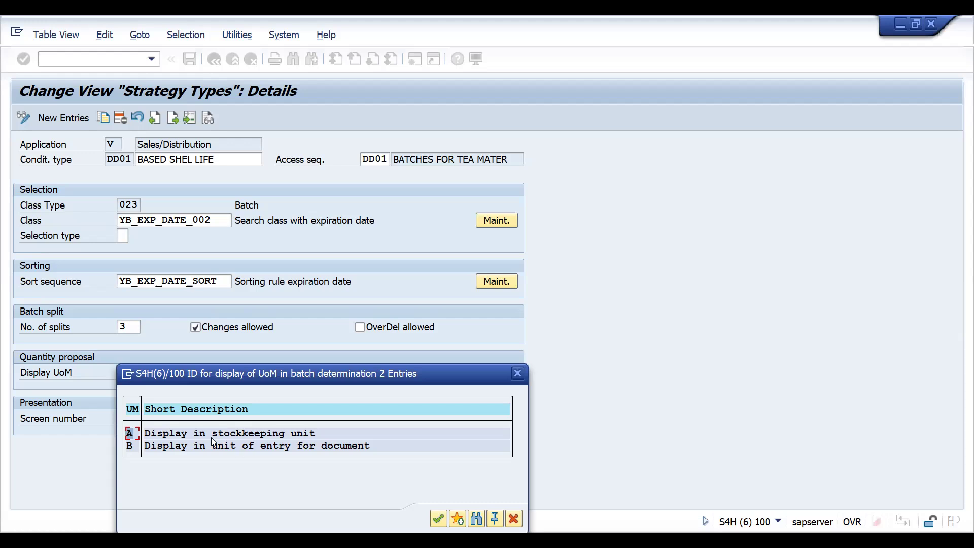
double_click(239, 448)
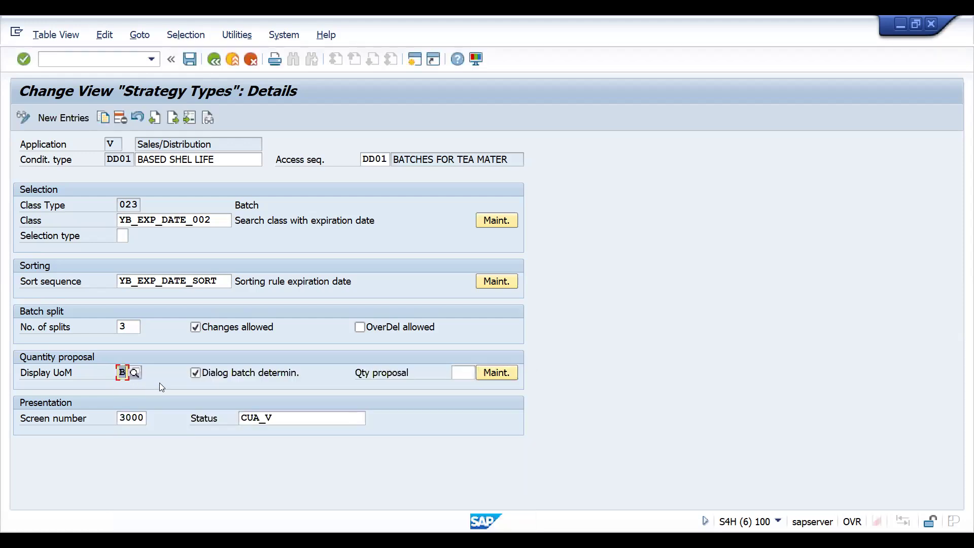
click(137, 374)
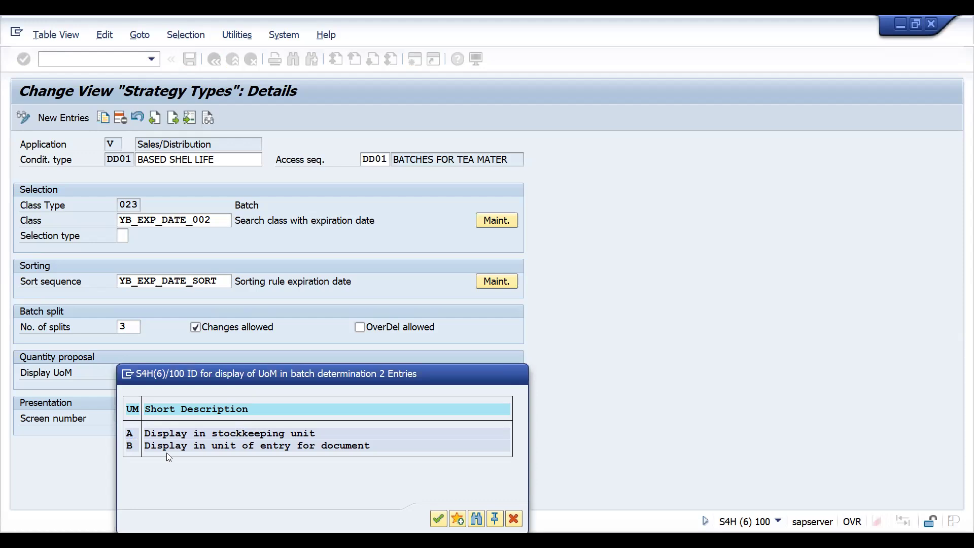
double_click(167, 454)
click(134, 374)
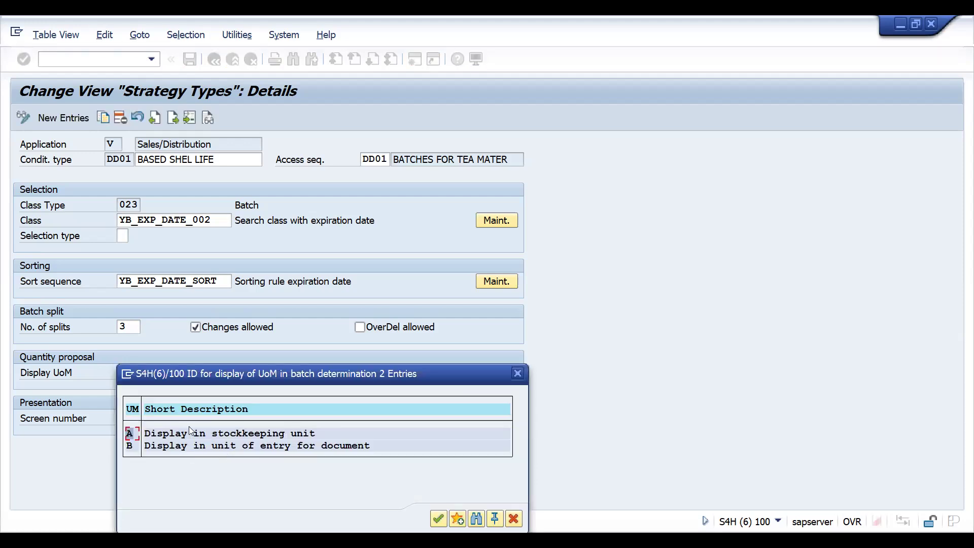
key(Escape)
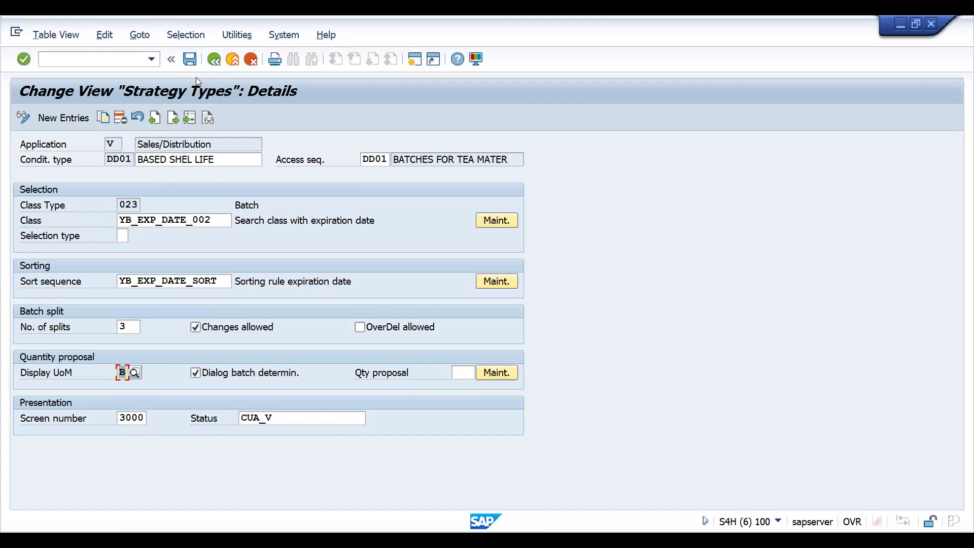
Save strategy type DD01 under customizing request S4HK905392 and return to the IMG structure
click(190, 59)
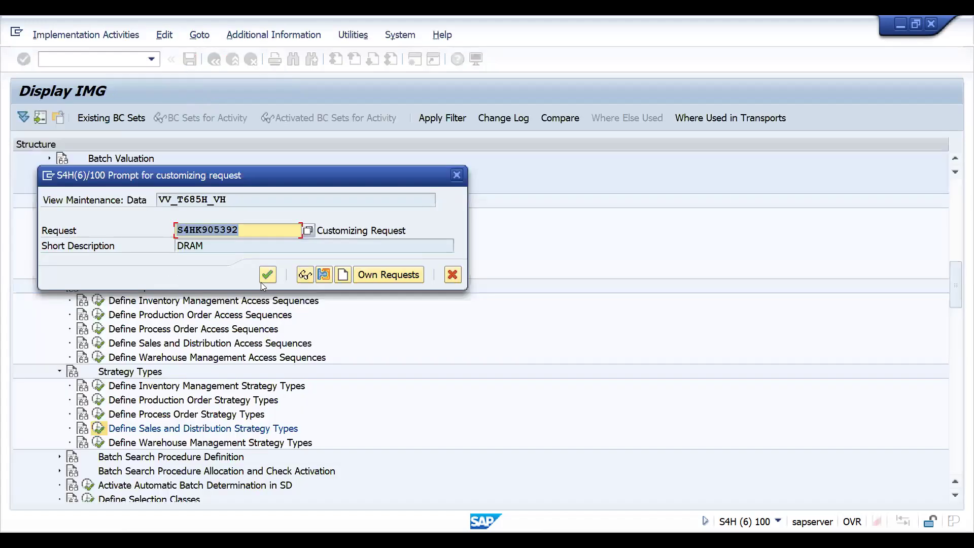
click(266, 276)
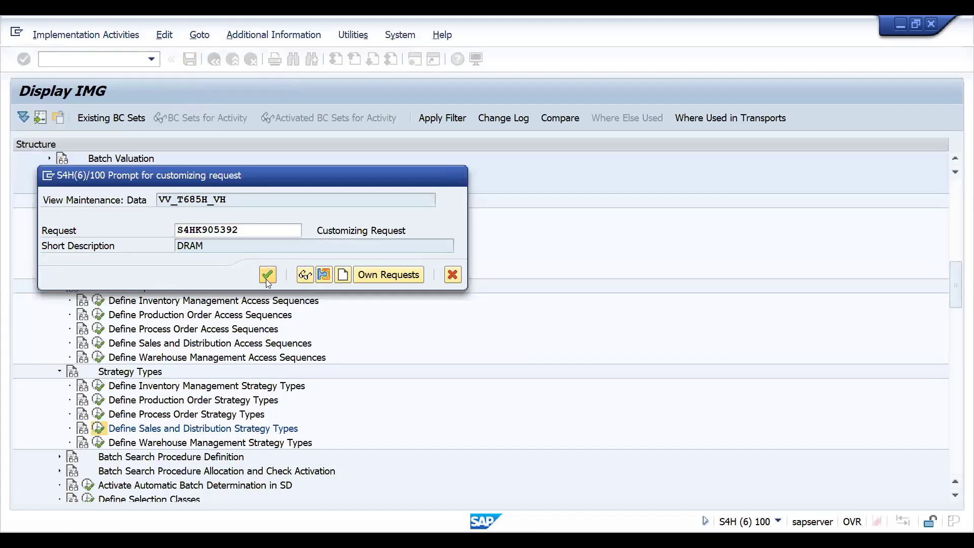
key(F3)
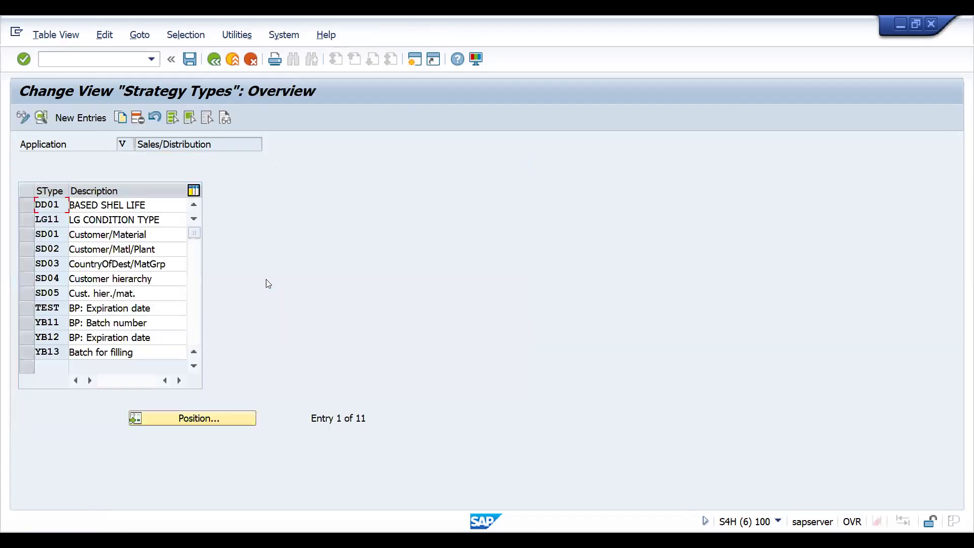
key(F3)
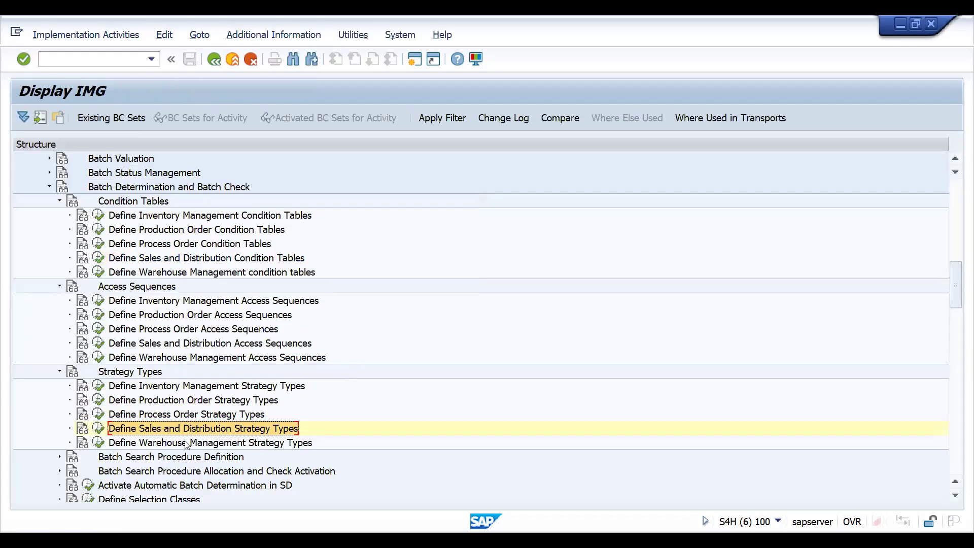
Expand Batch Search Procedure Definition and open the Define Sales and Distribution Search Procedures activity
click(121, 459)
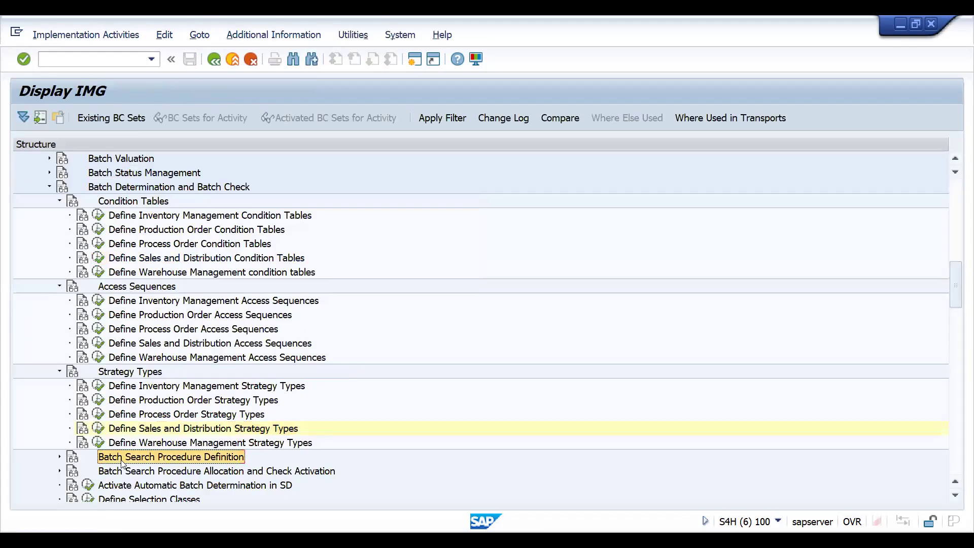
double_click(120, 459)
key(Down)
key(Down)
key(Down)
key(Down)
key(Down)
key(Down)
key(Down)
key(Down)
key(Down)
key(Down)
key(Up)
key(Up)
key(Up)
key(Up)
key(Up)
key(Up)
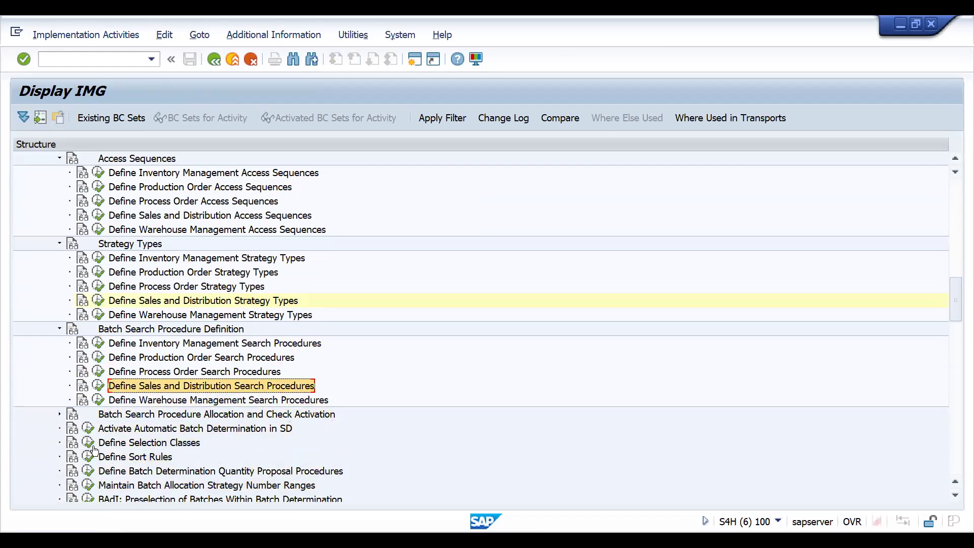
click(99, 386)
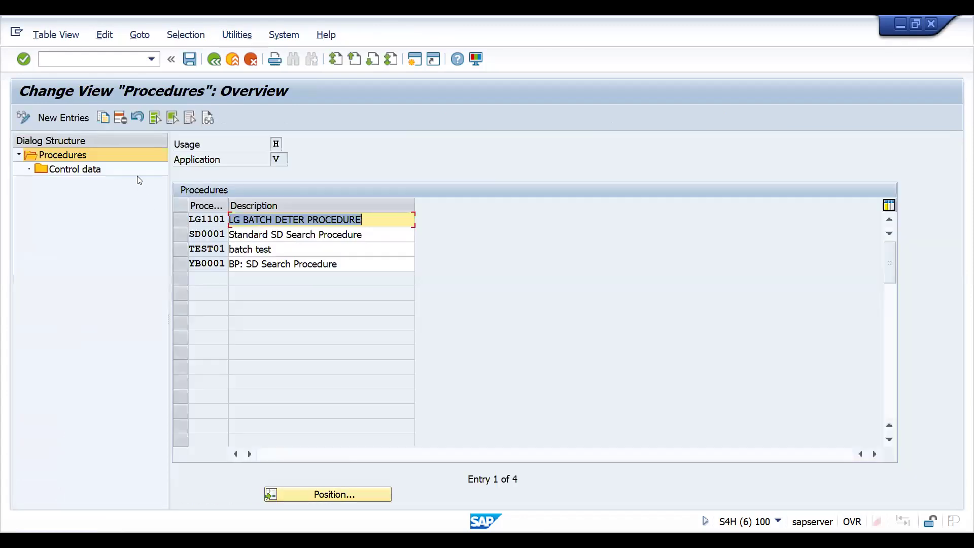
Add a new search procedure DD0000 with the description BATCH DETERMINATION PRO FOR TE
click(60, 121)
text(DD000)
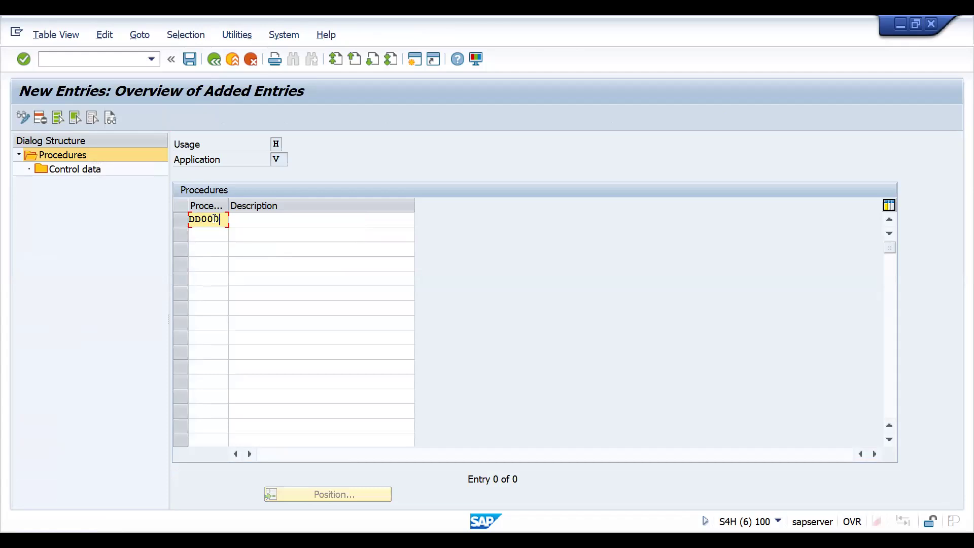
text(0)
key(Tab)
text(BA)
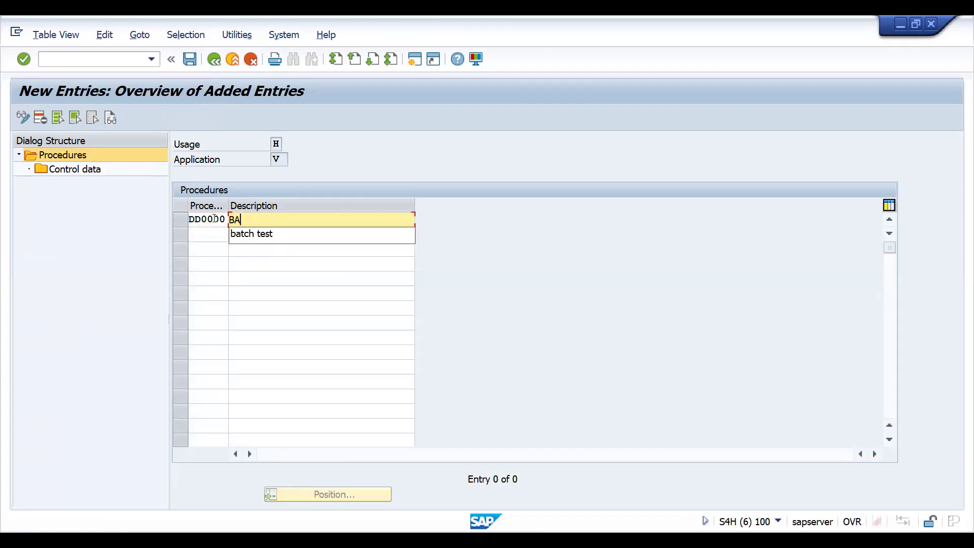
text(TCH DETER)
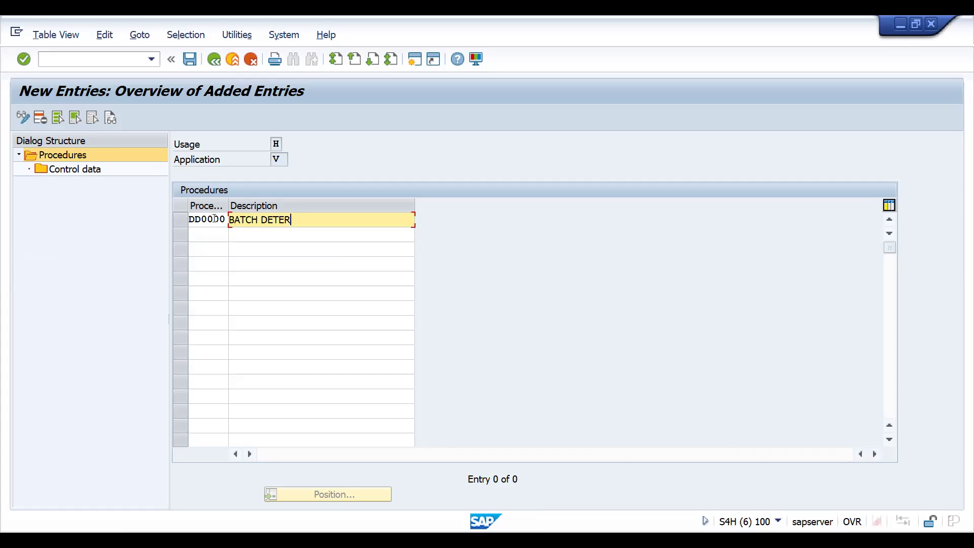
text(MINATION RPO)
text(RO FOR TE)
click(214, 219)
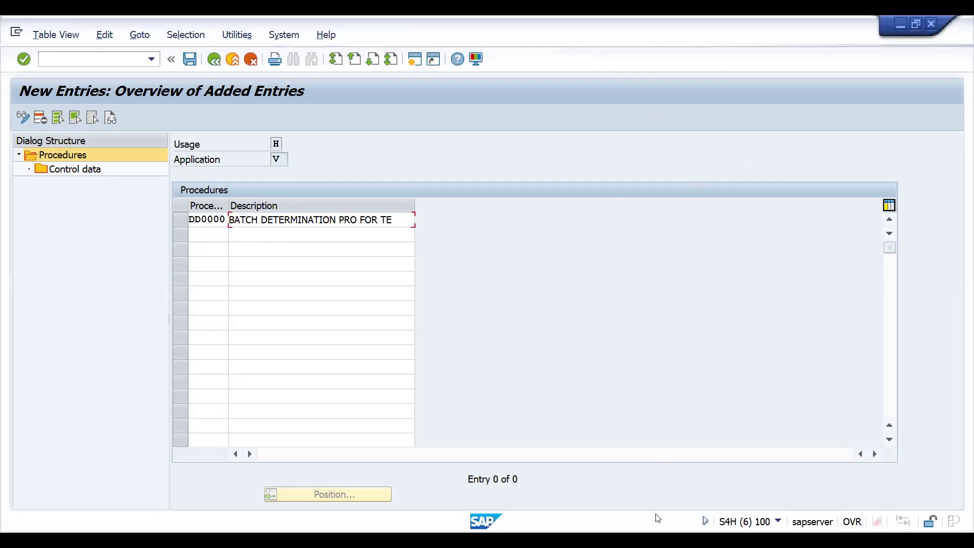
key(Return)
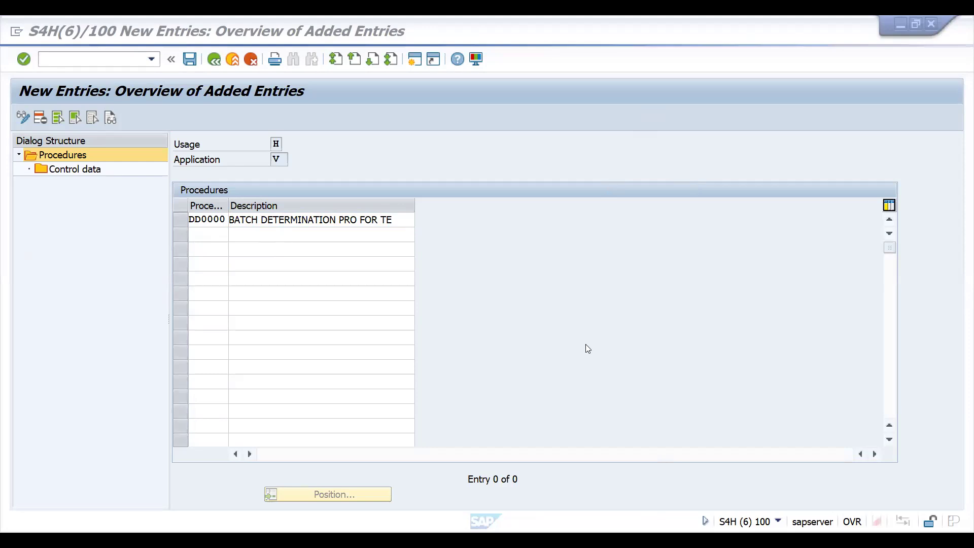